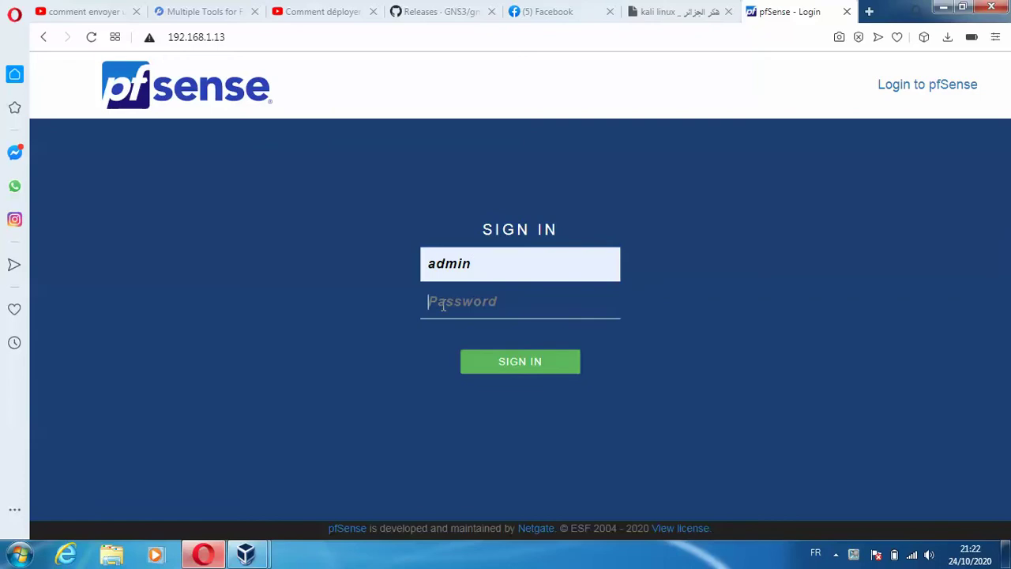
# - Log in to the pfSense web configurator as admin with the admin password
pyautogui.write('e')
pyautogui.press('Return')
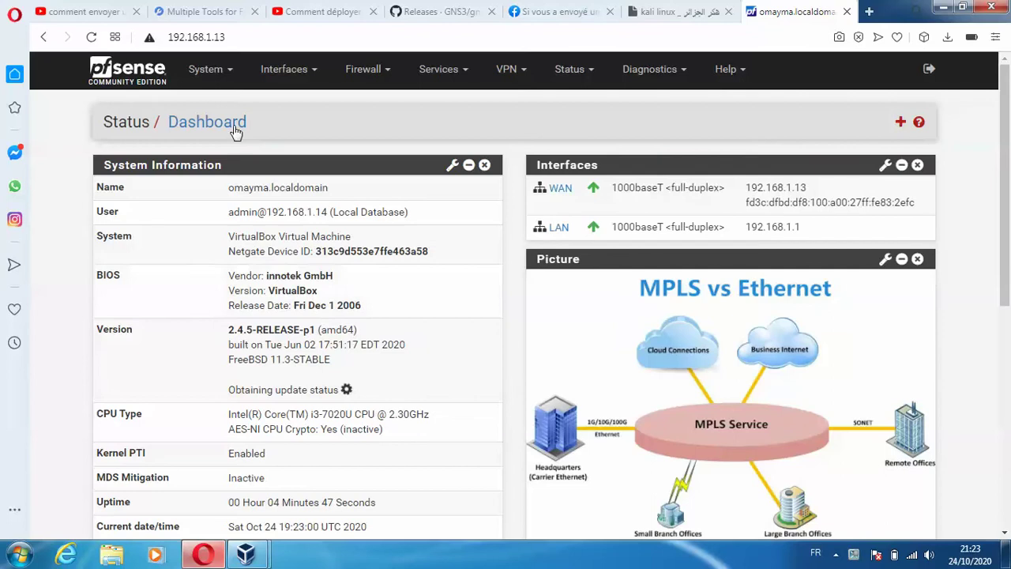
# - Go to System > Cert. Manager and start adding a new certificate authority
pyautogui.click(226, 72)
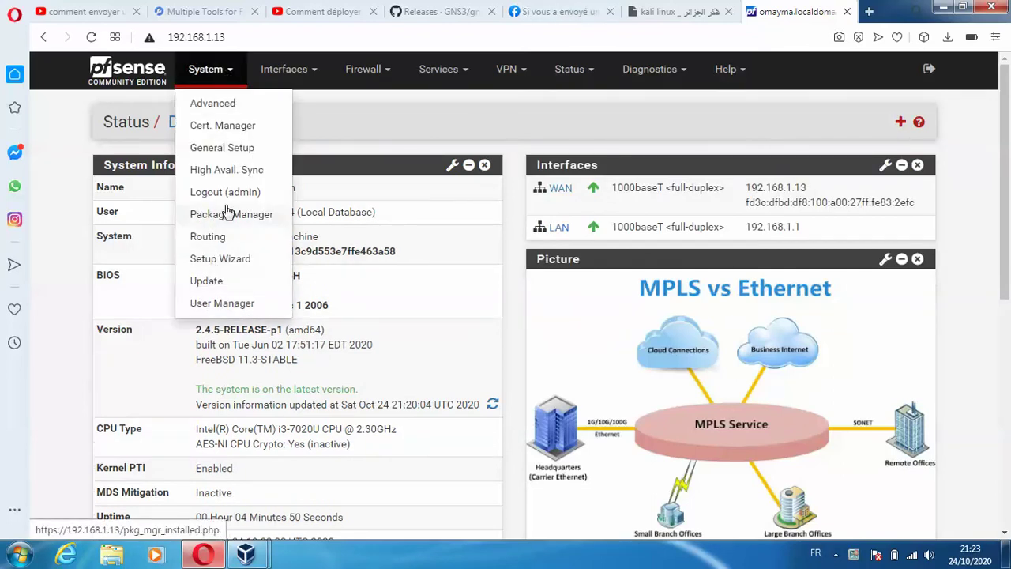
pyautogui.click(217, 129)
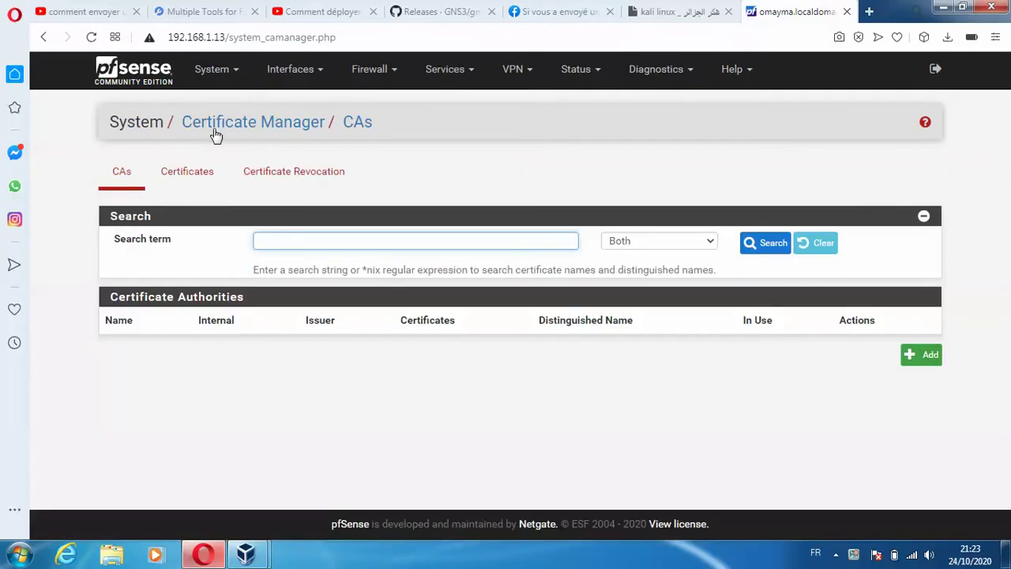
pyautogui.click(914, 354)
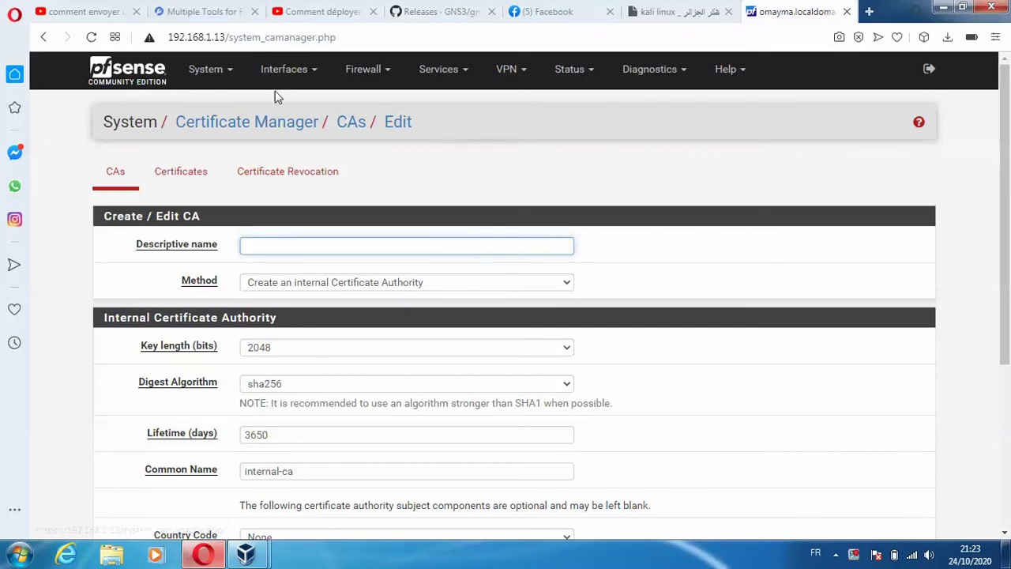
# - Name the new CA 'oumacert' and keep the internal certificate authority method
pyautogui.click(205, 71)
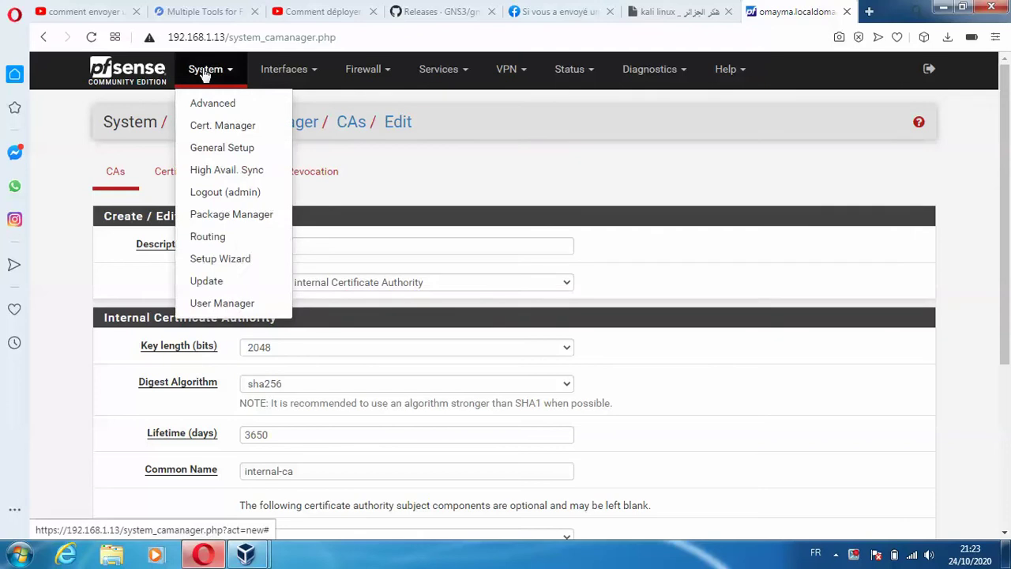
pyautogui.click(251, 253)
pyautogui.write('oma')
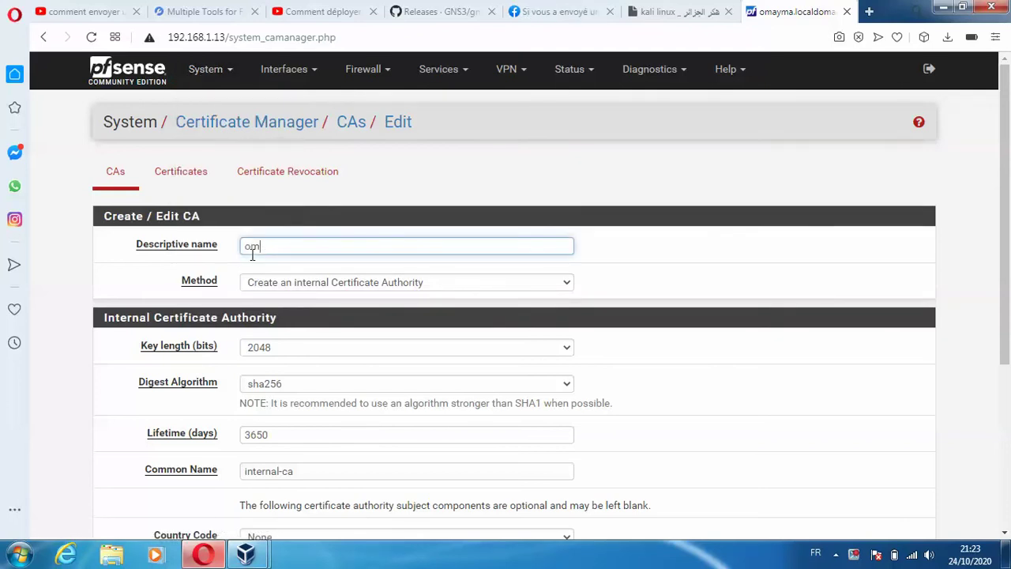
pyautogui.write('umacert')
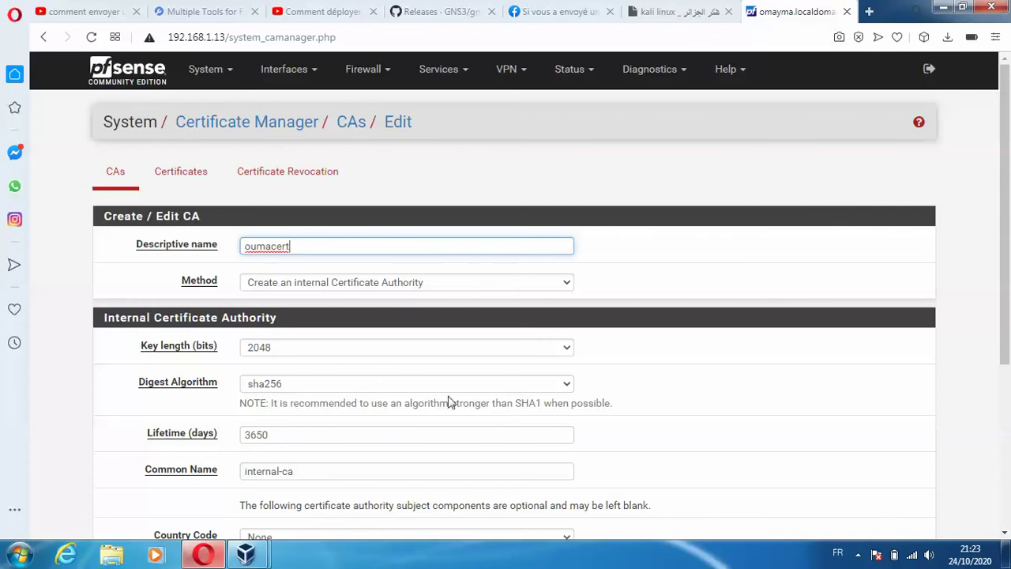
pyautogui.click(857, 554)
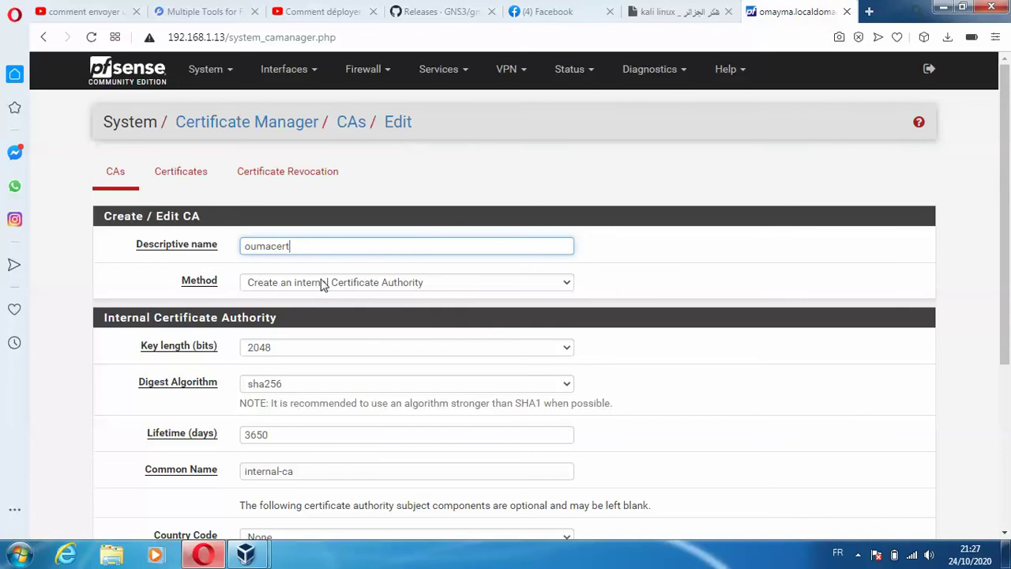
pyautogui.click(327, 285)
pyautogui.click(326, 286)
pyautogui.click(327, 287)
pyautogui.click(327, 286)
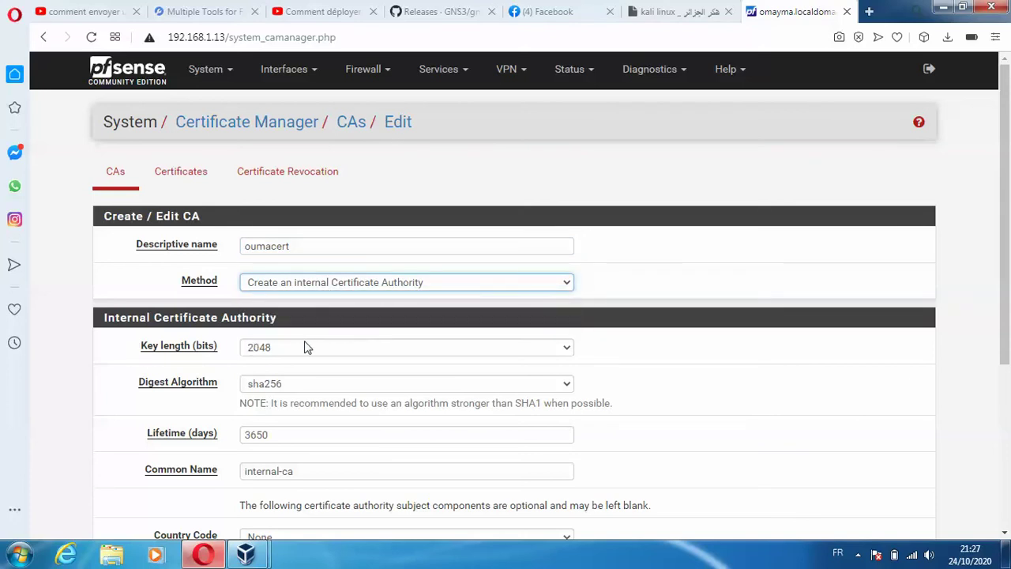
pyautogui.moveTo(1006, 248); pyautogui.dragTo(1007, 311)
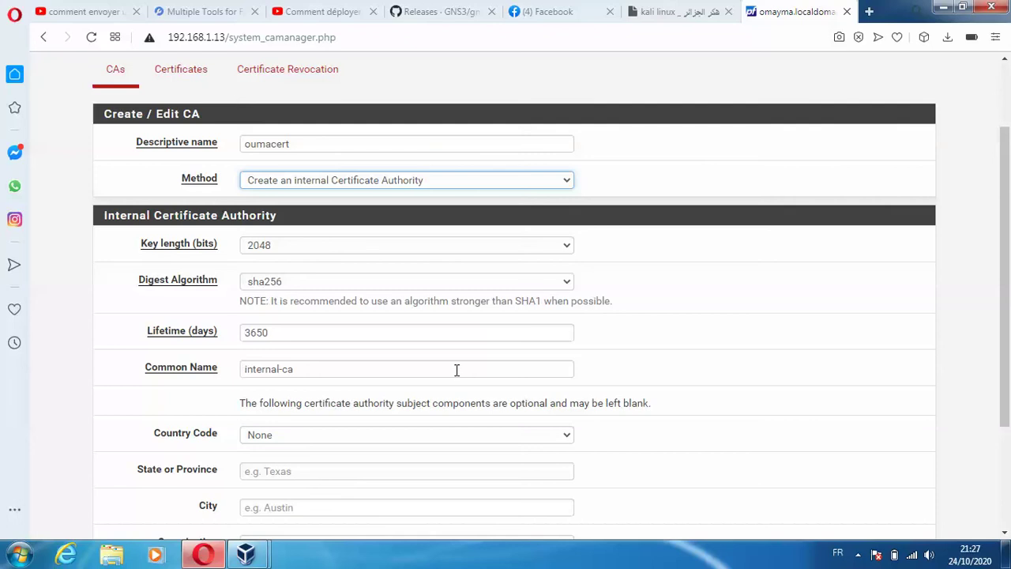
pyautogui.moveTo(1007, 243); pyautogui.dragTo(1009, 344)
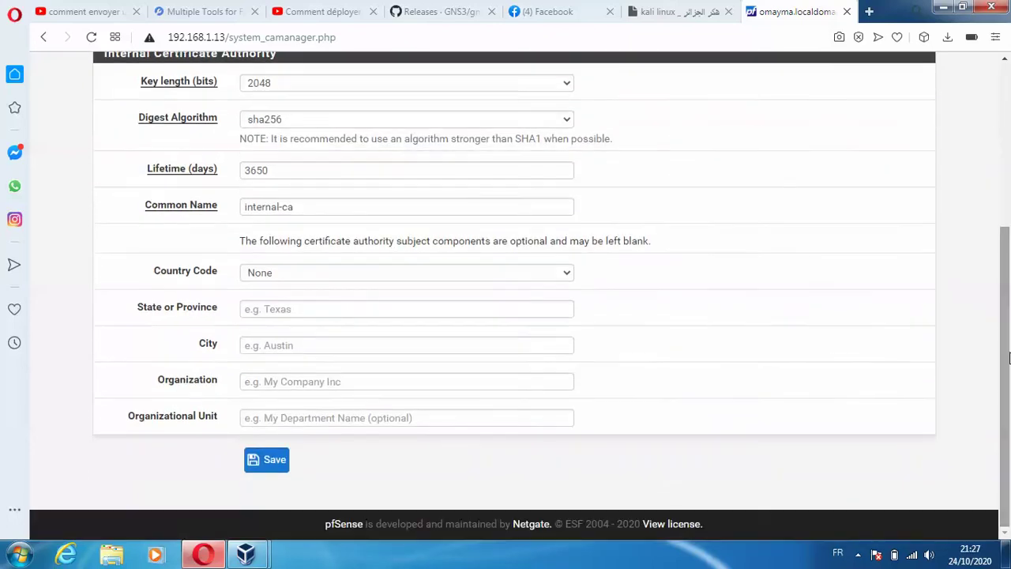
# - Set country FR, state and city KEF, organization ciok, and save the CA
pyautogui.click(339, 273)
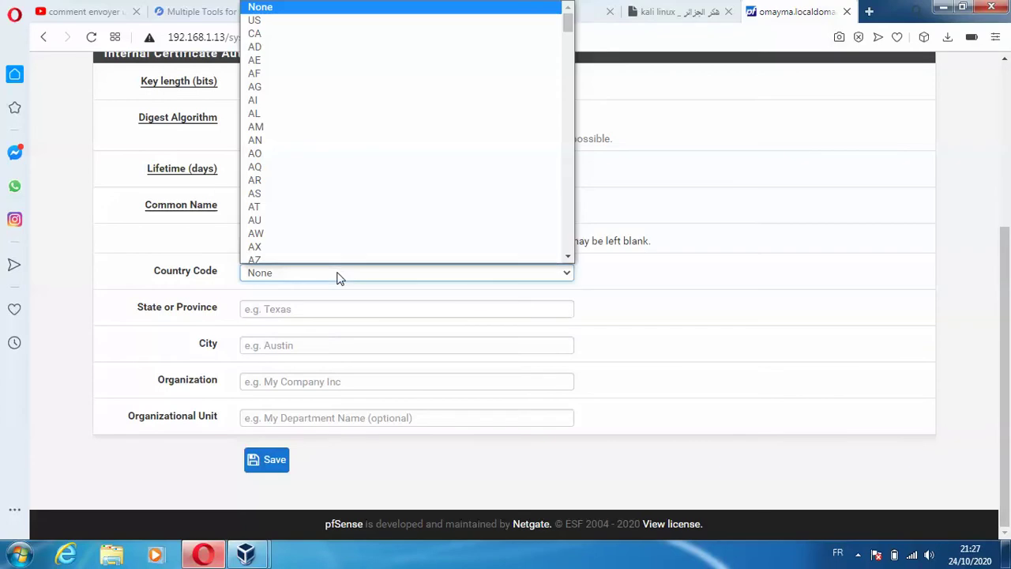
pyautogui.press('f')
pyautogui.click(569, 256)
pyautogui.click(569, 257)
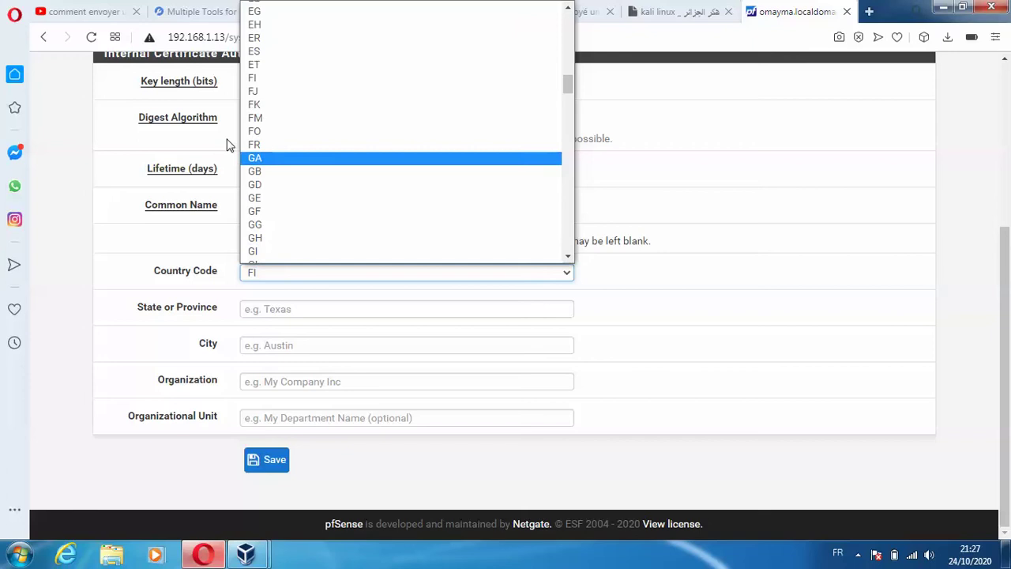
pyautogui.click(254, 146)
pyautogui.click(259, 308)
pyautogui.write('KEF')
pyautogui.click(258, 345)
pyautogui.write('K')
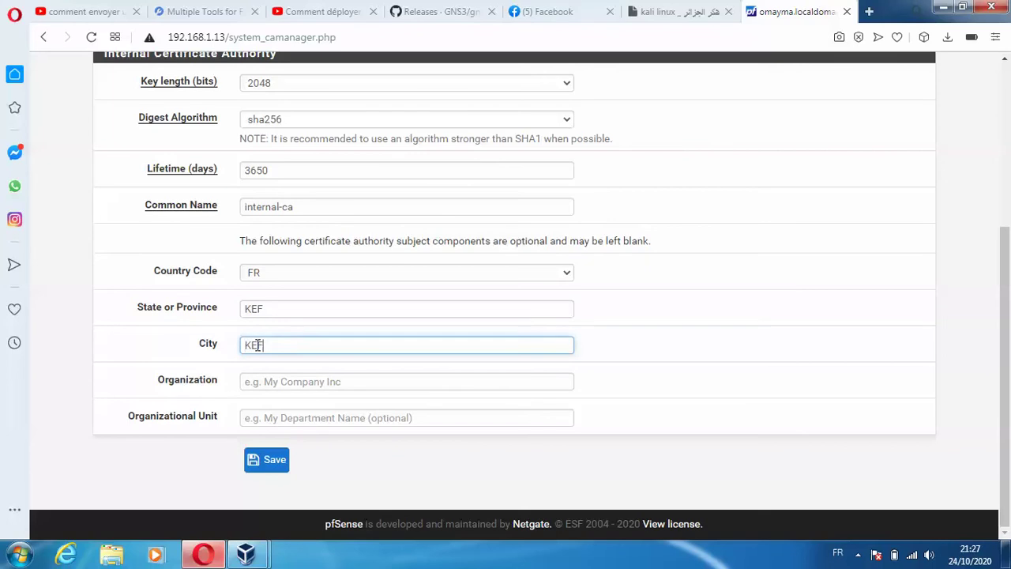
pyautogui.click(251, 383)
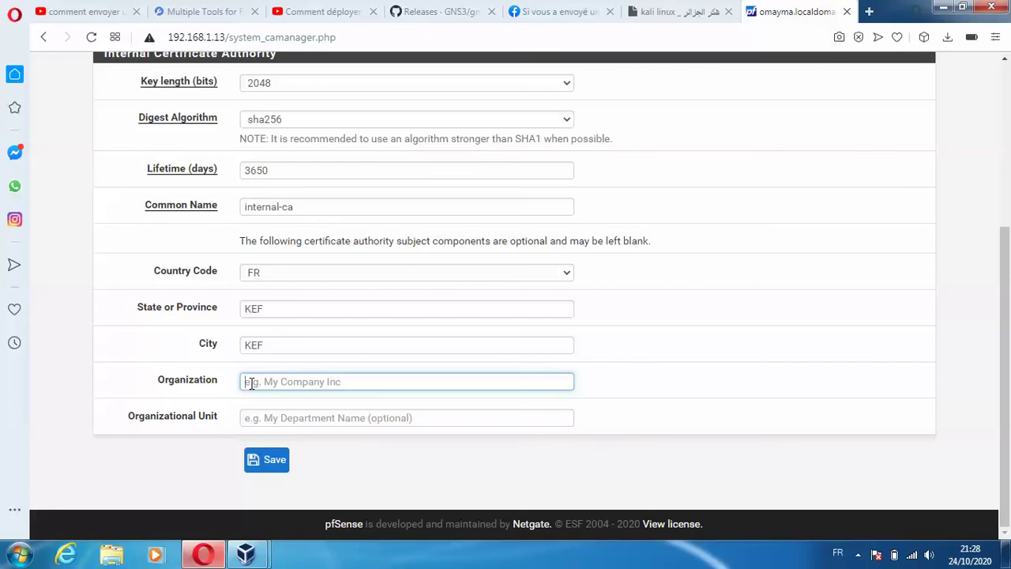
pyautogui.write('clok')
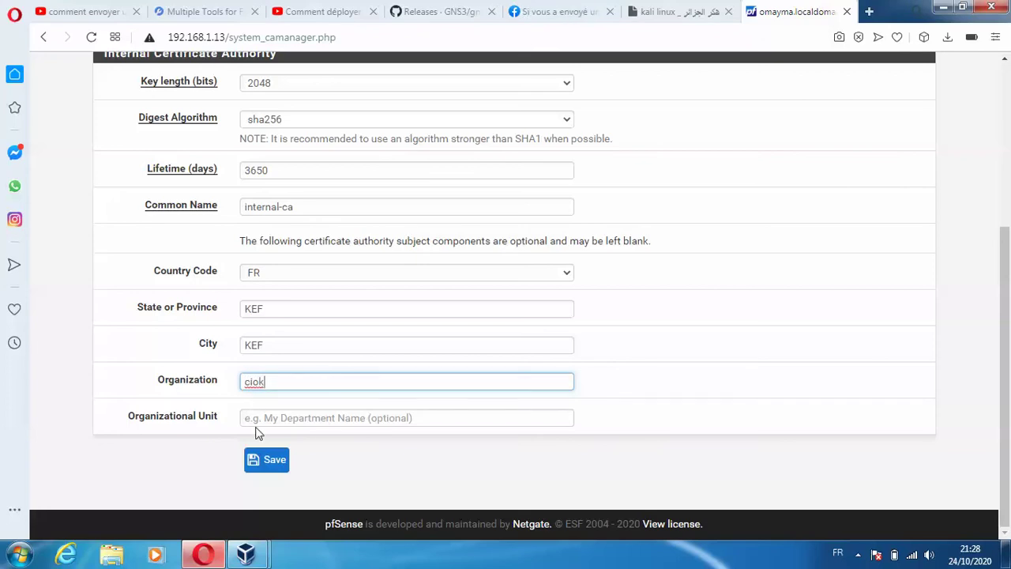
pyautogui.click(266, 460)
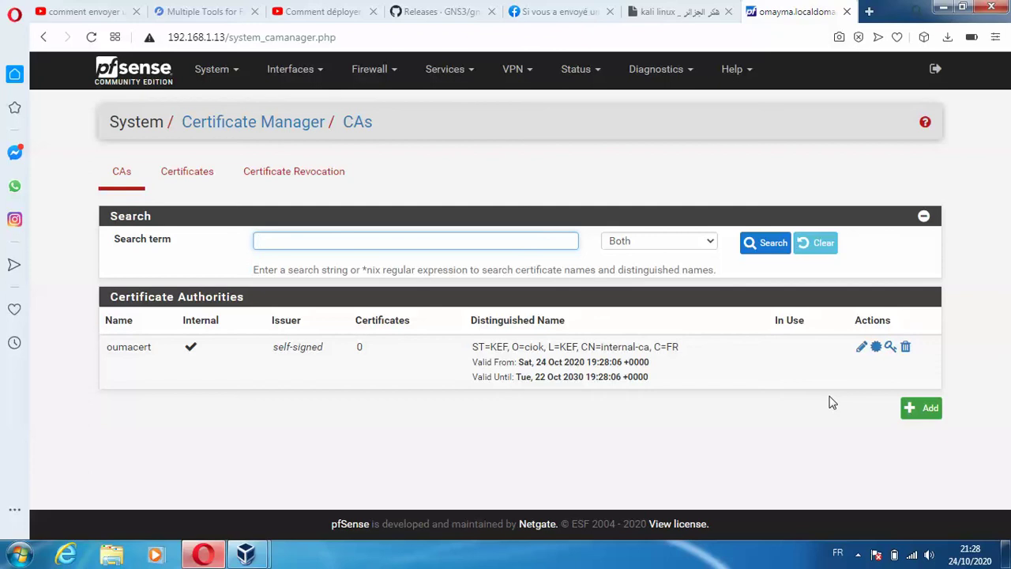
# - Enable the Squid proxy under Services > Squid Proxy Server
pyautogui.click(858, 556)
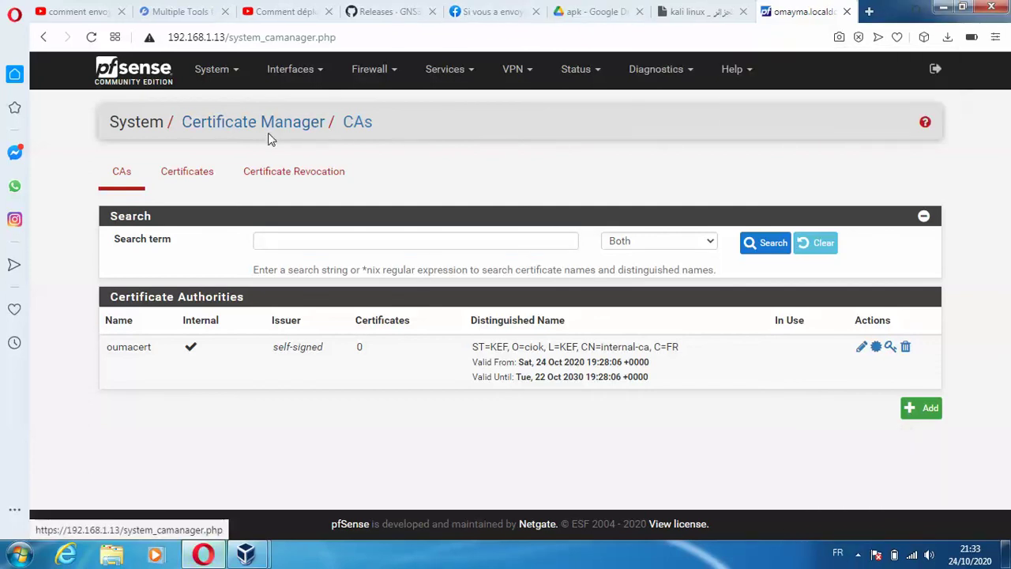
pyautogui.click(458, 75)
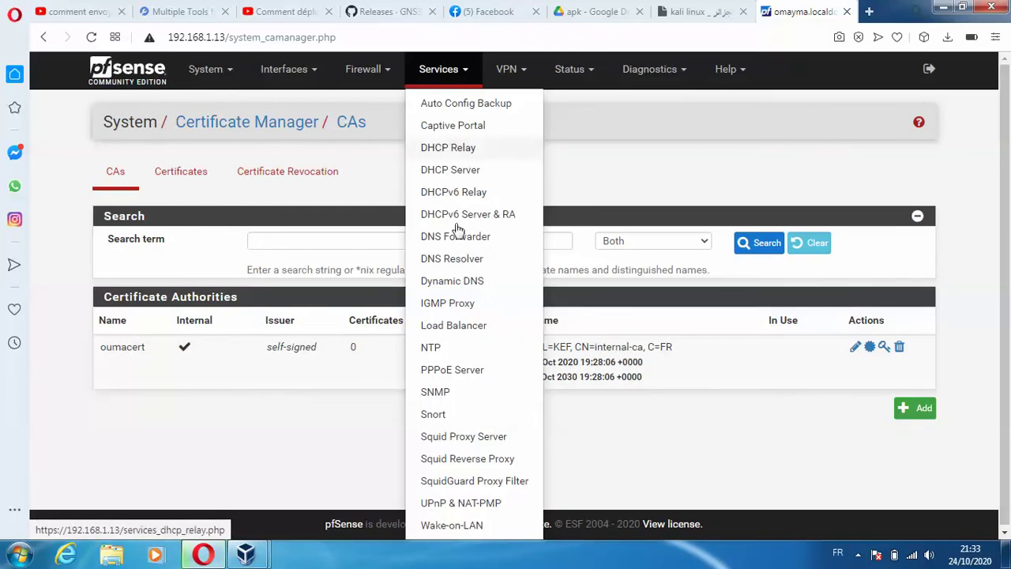
pyautogui.click(454, 446)
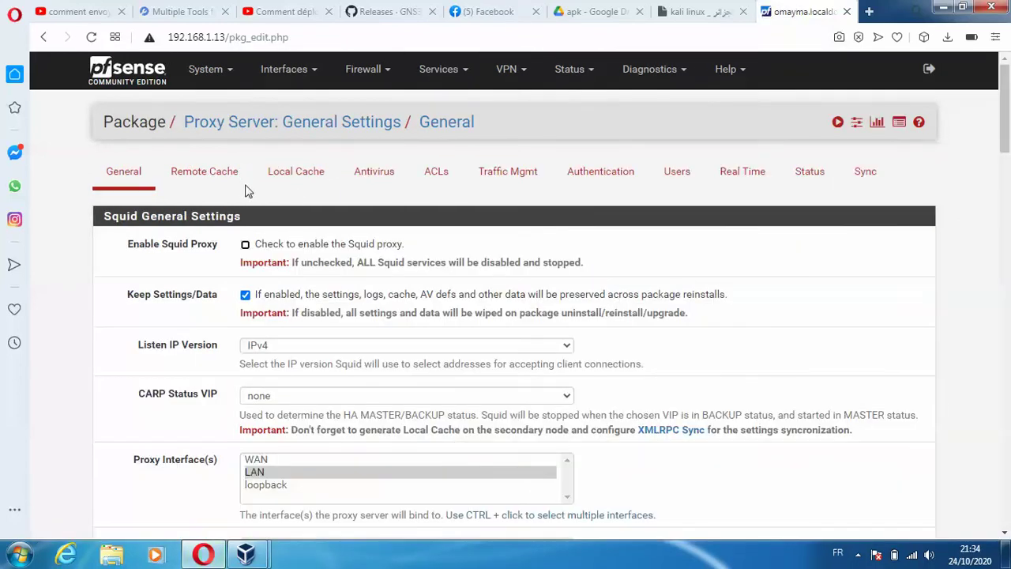
pyautogui.click(245, 244)
# - Clear the hard disk cache now and save the Local Cache settings
pyautogui.click(296, 173)
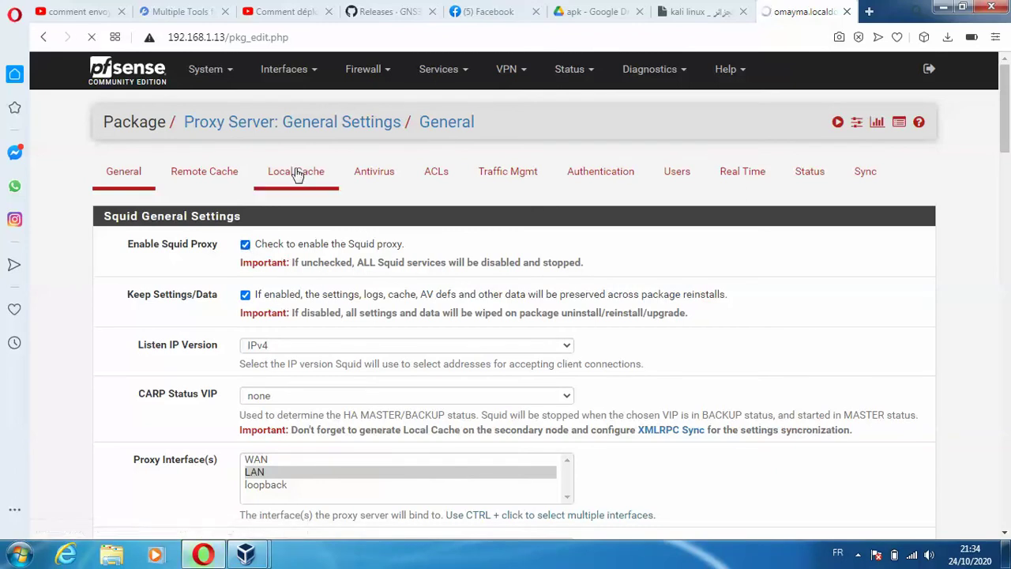
pyautogui.moveTo(1005, 154); pyautogui.dragTo(1008, 293)
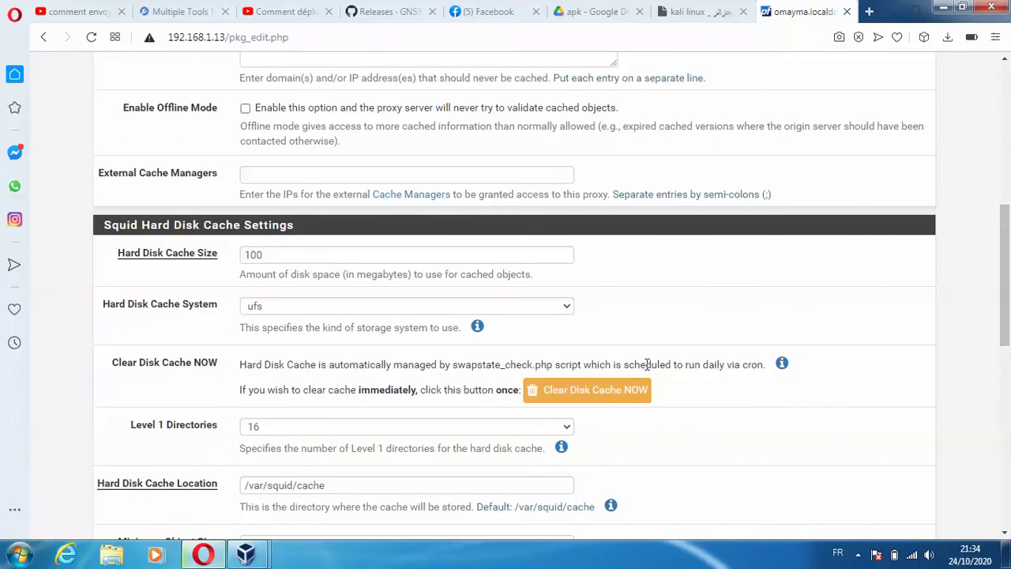
pyautogui.click(568, 391)
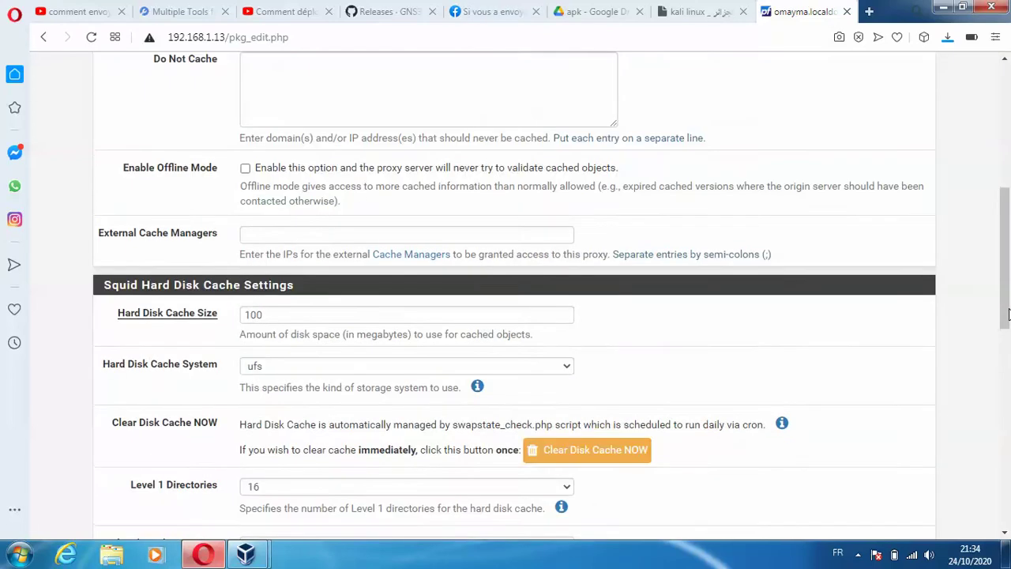
pyautogui.moveTo(1007, 308); pyautogui.dragTo(1008, 527)
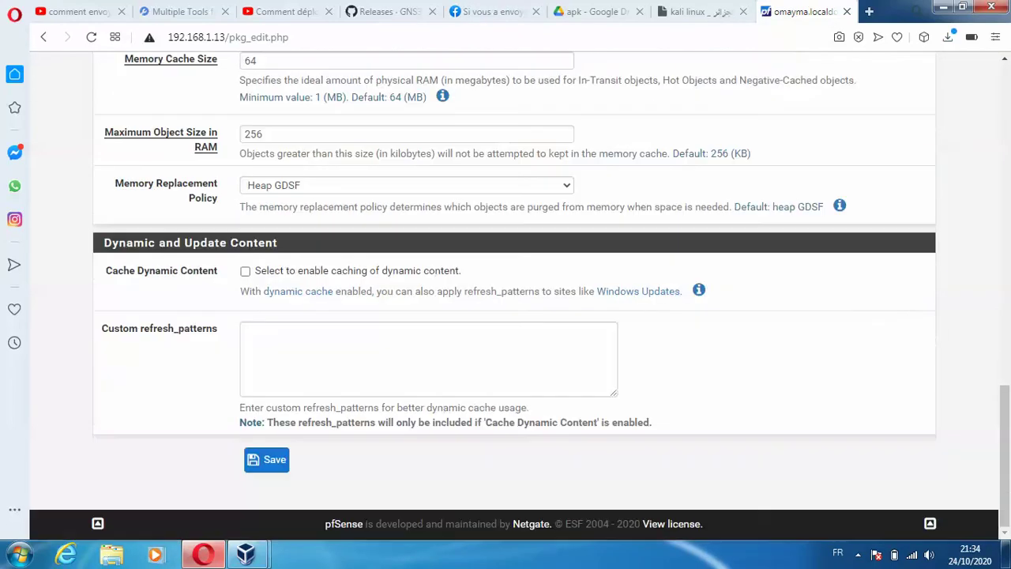
pyautogui.click(277, 465)
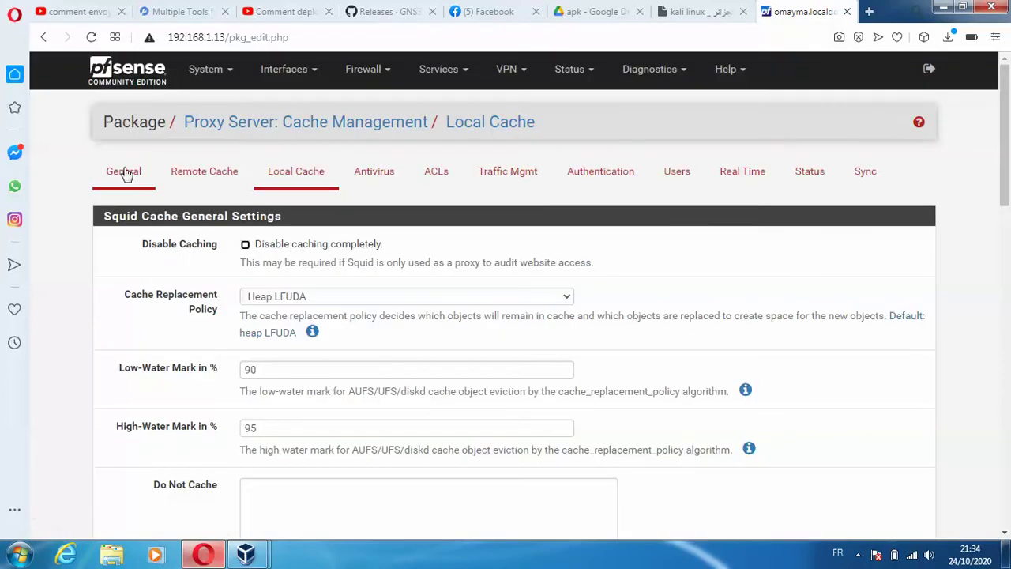
# - Tick Transparent HTTP Proxy in the Squid General settings
pyautogui.click(144, 170)
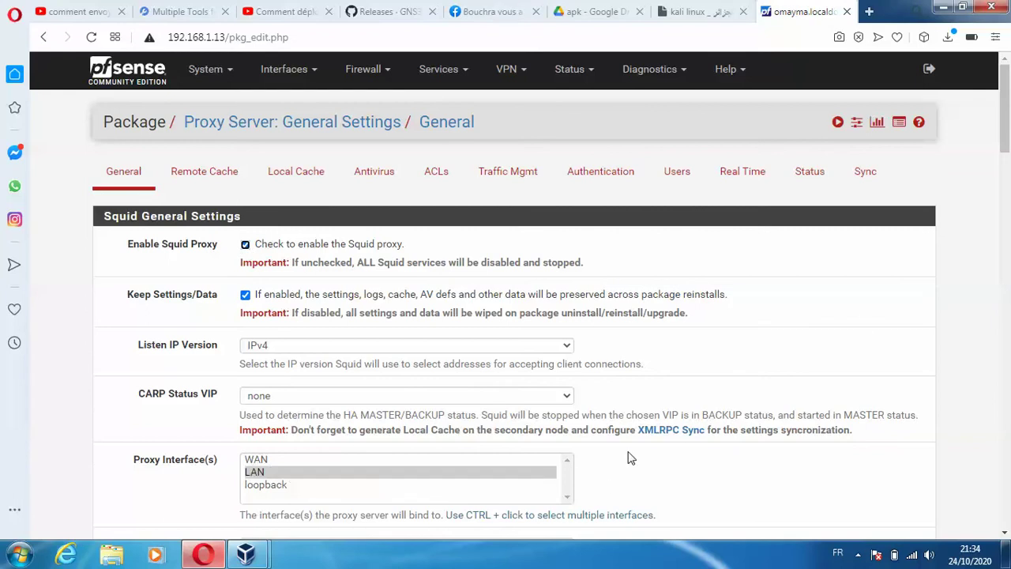
pyautogui.moveTo(1006, 108); pyautogui.dragTo(1009, 248)
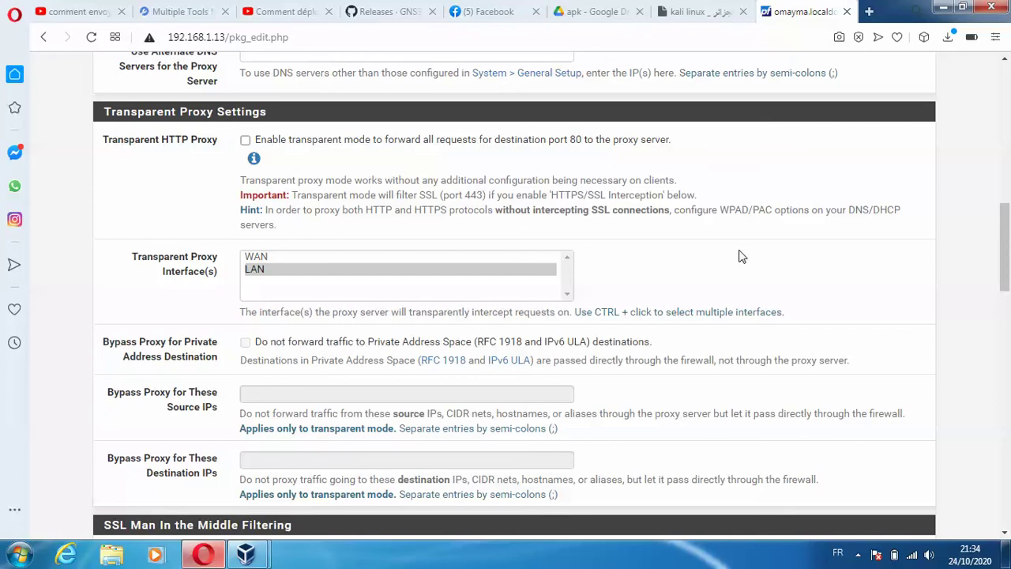
pyautogui.click(245, 140)
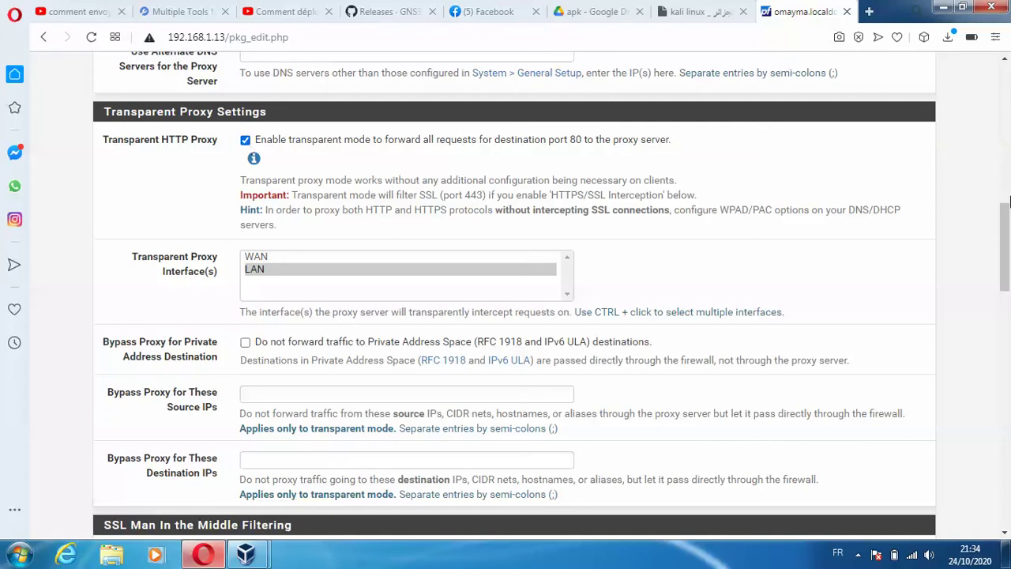
pyautogui.moveTo(1004, 237); pyautogui.dragTo(1004, 237)
pyautogui.moveTo(1006, 294); pyautogui.dragTo(1006, 349)
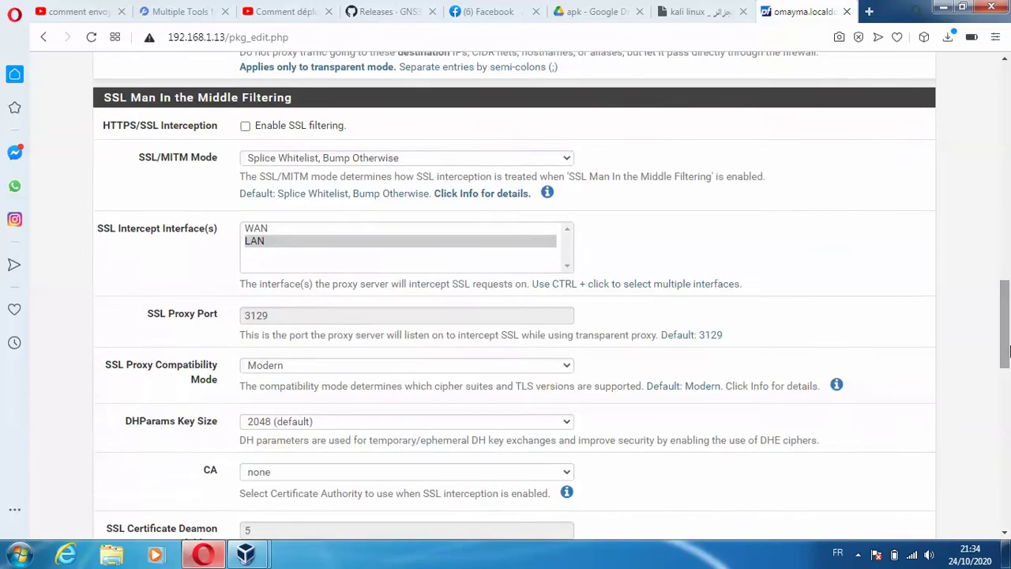
# - Enable SSL Man In the Middle filtering with the SSL/MITM mode set to Splice All
pyautogui.click(245, 127)
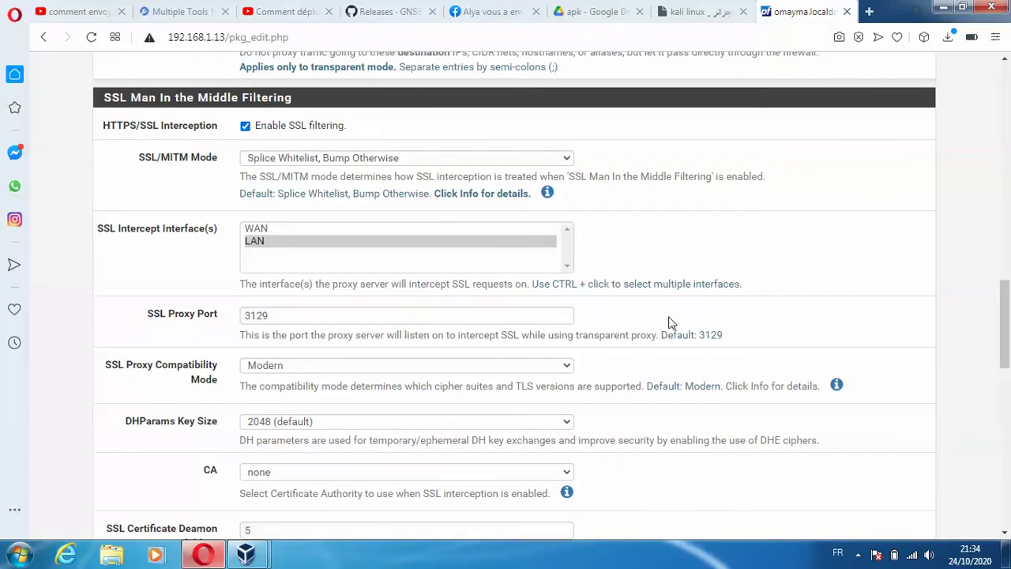
pyautogui.click(857, 552)
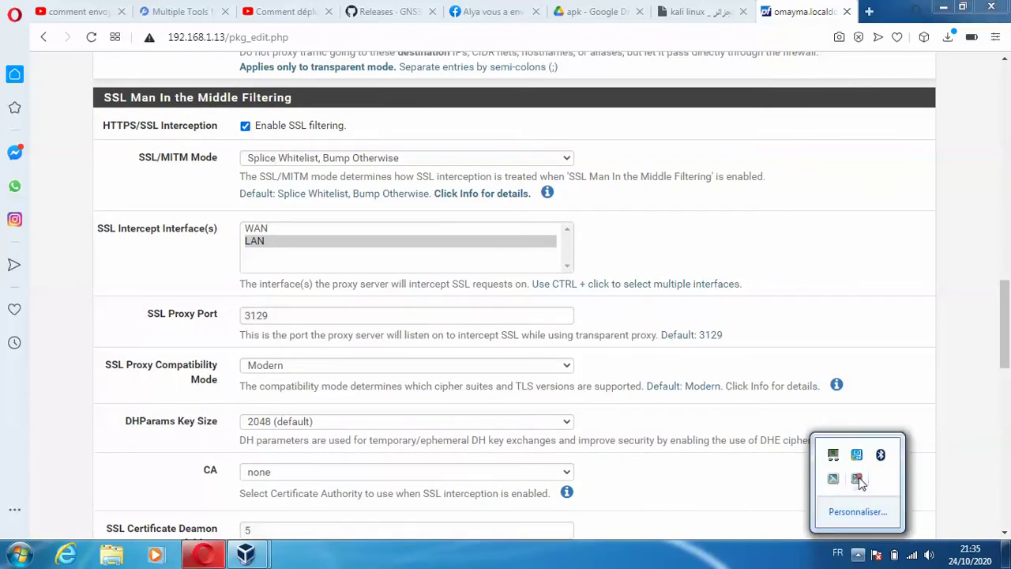
pyautogui.click(860, 479)
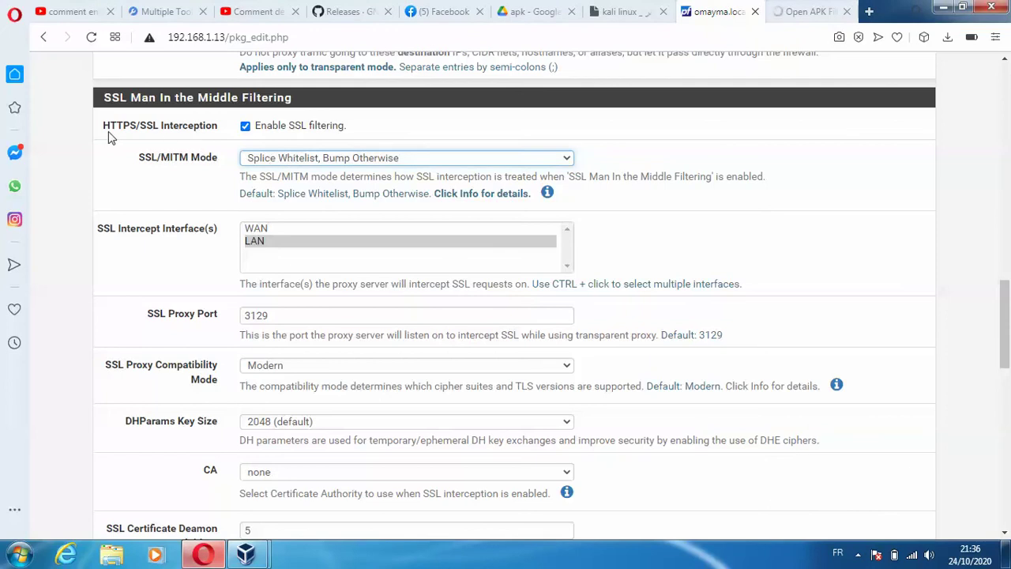
pyautogui.click(377, 160)
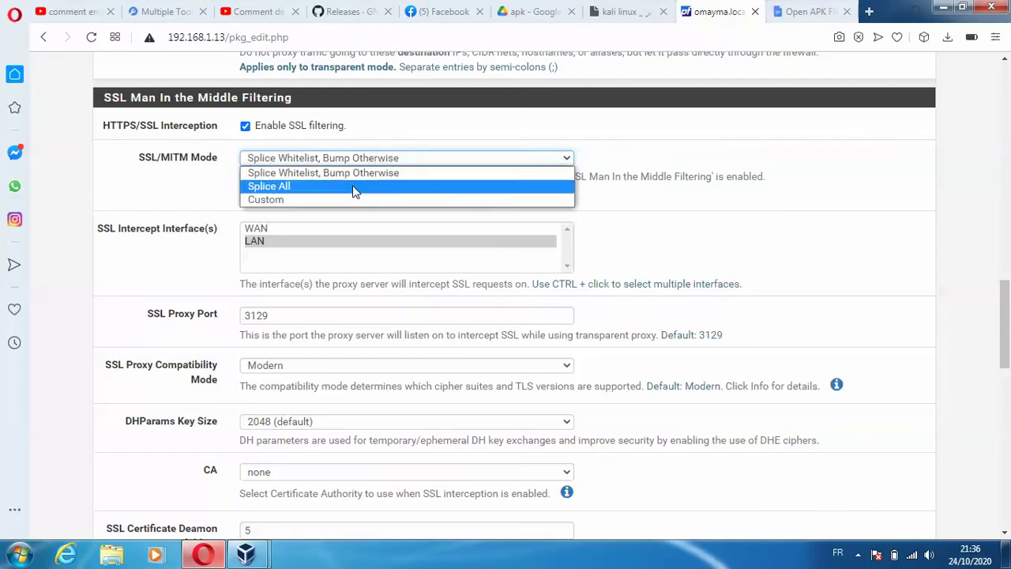
pyautogui.click(354, 186)
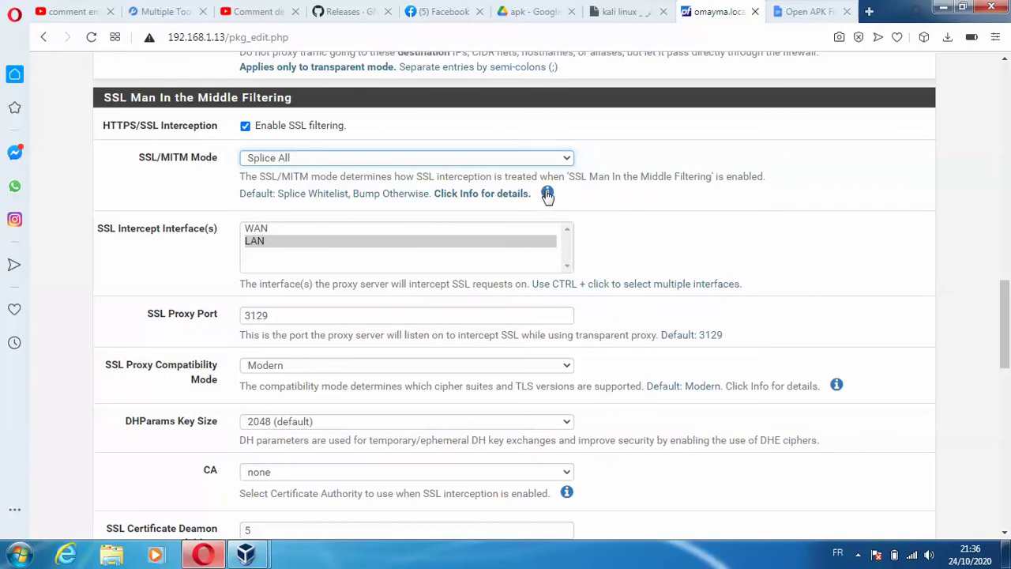
pyautogui.click(546, 193)
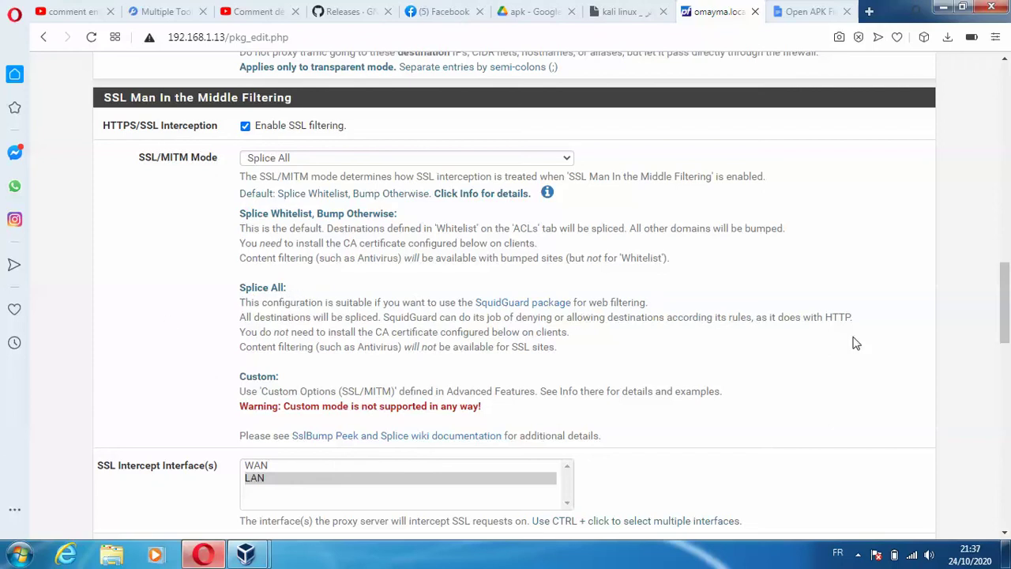
pyautogui.scroll(5, 1003, 265)
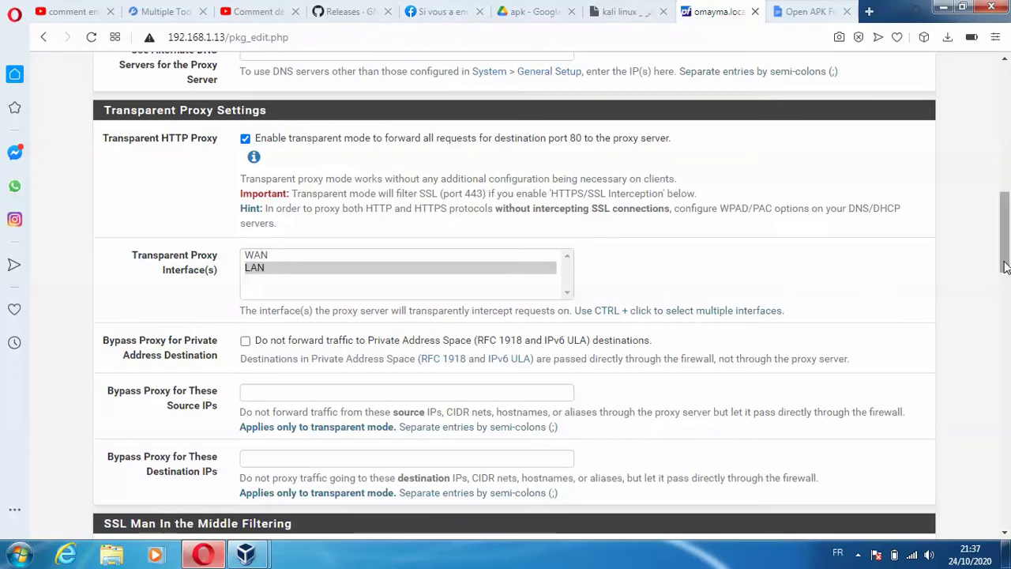
pyautogui.moveTo(1005, 267); pyautogui.dragTo(1004, 419)
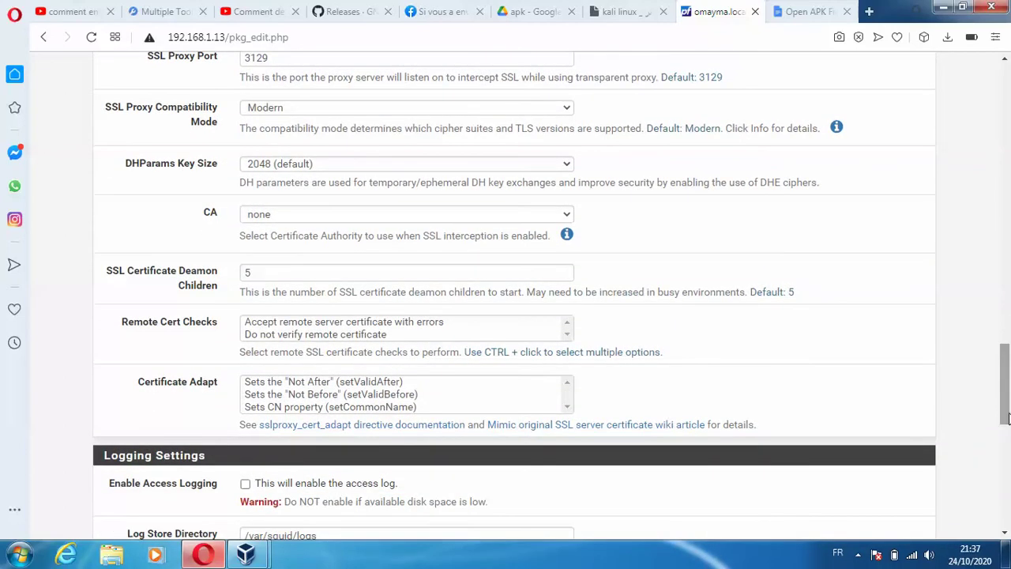
# - Use oumacert as the interception CA, enable access logging, and save the settings
pyautogui.click(550, 215)
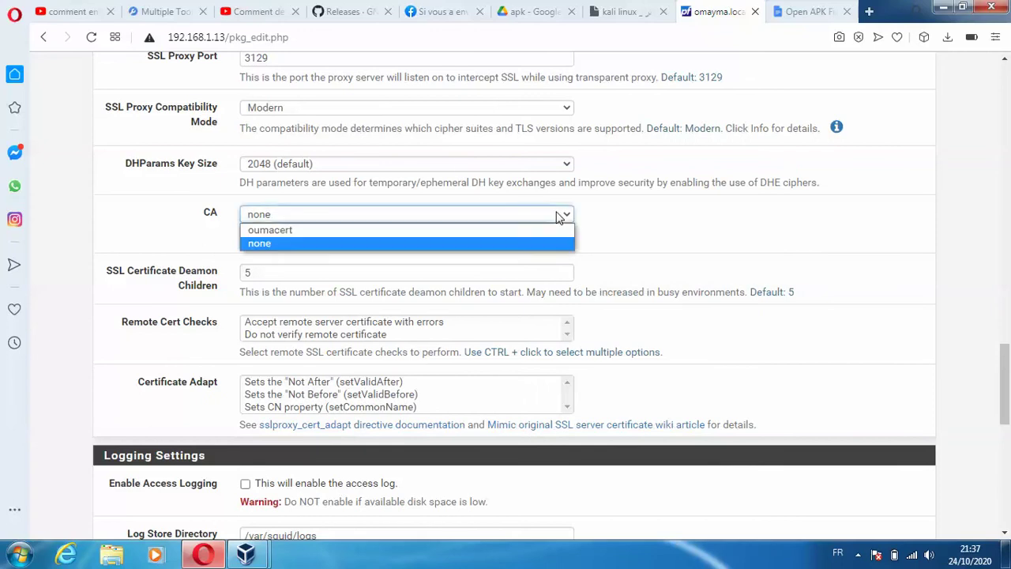
pyautogui.click(442, 229)
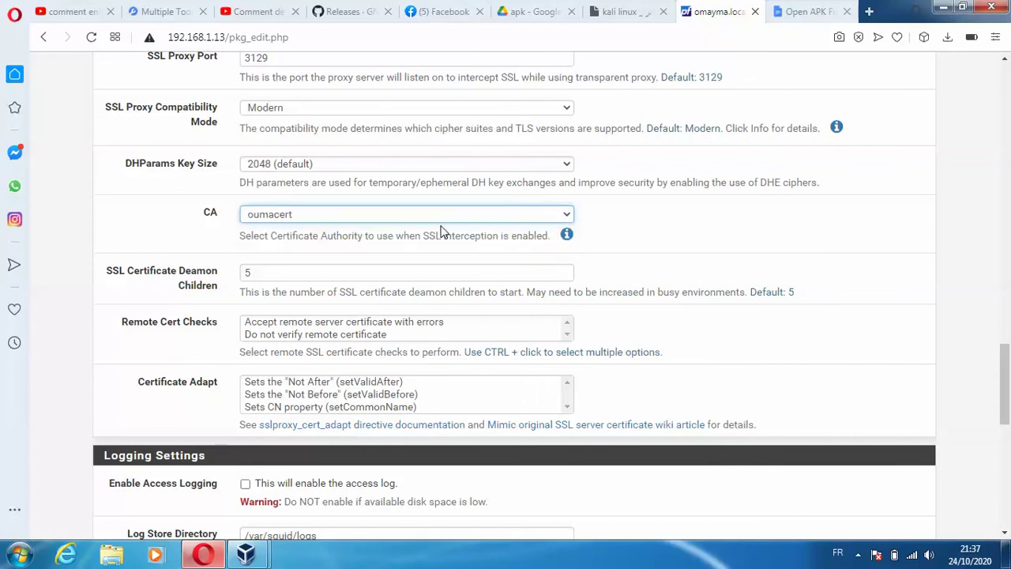
pyautogui.moveTo(1005, 388); pyautogui.dragTo(1006, 464)
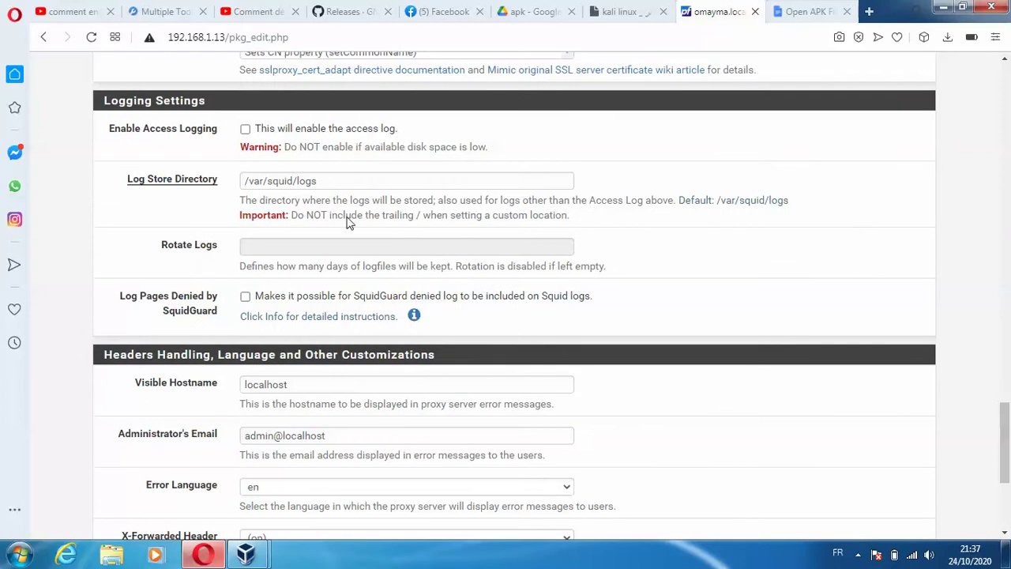
pyautogui.click(245, 129)
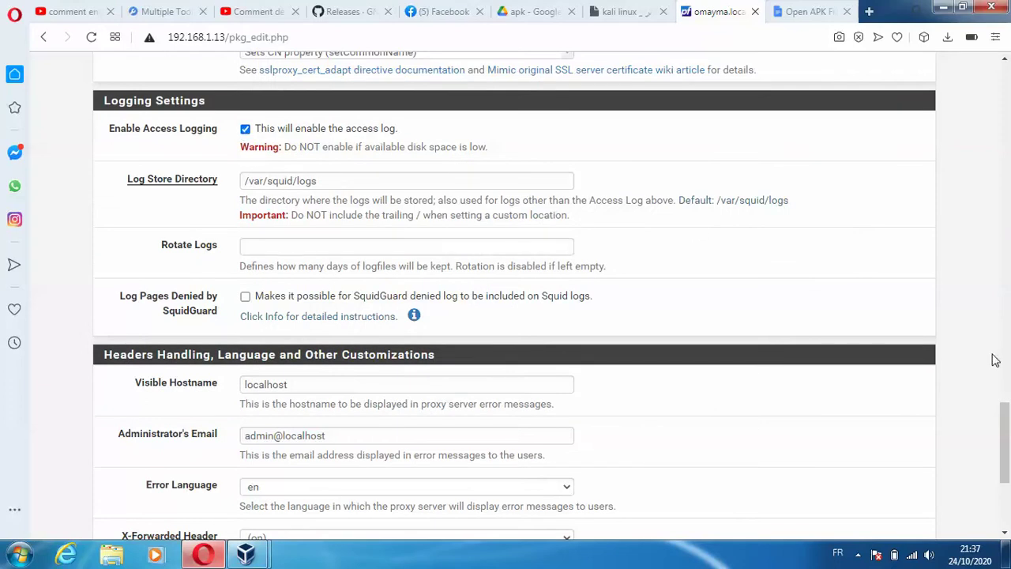
pyautogui.scroll(-4, 1008, 469)
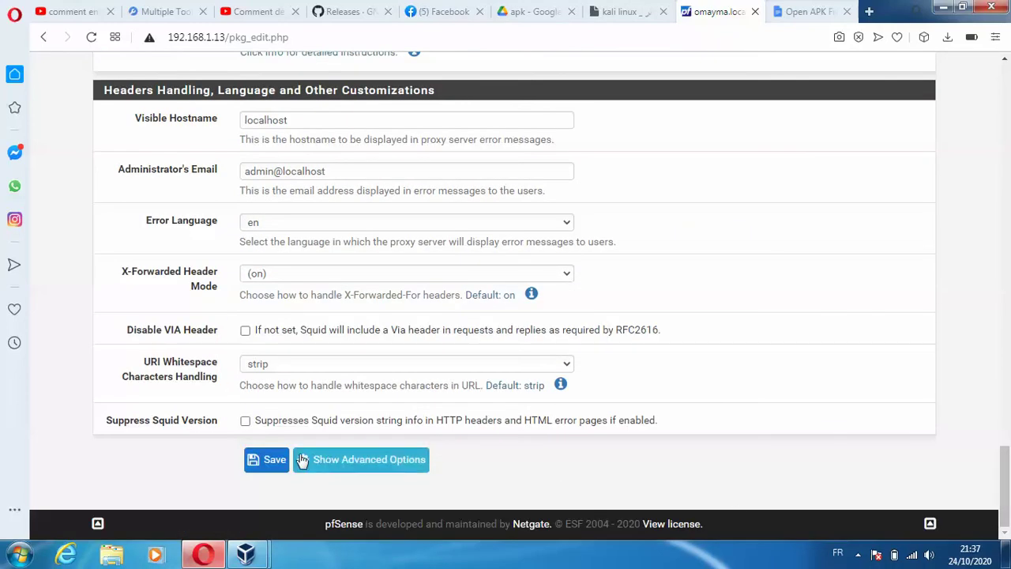
pyautogui.click(276, 460)
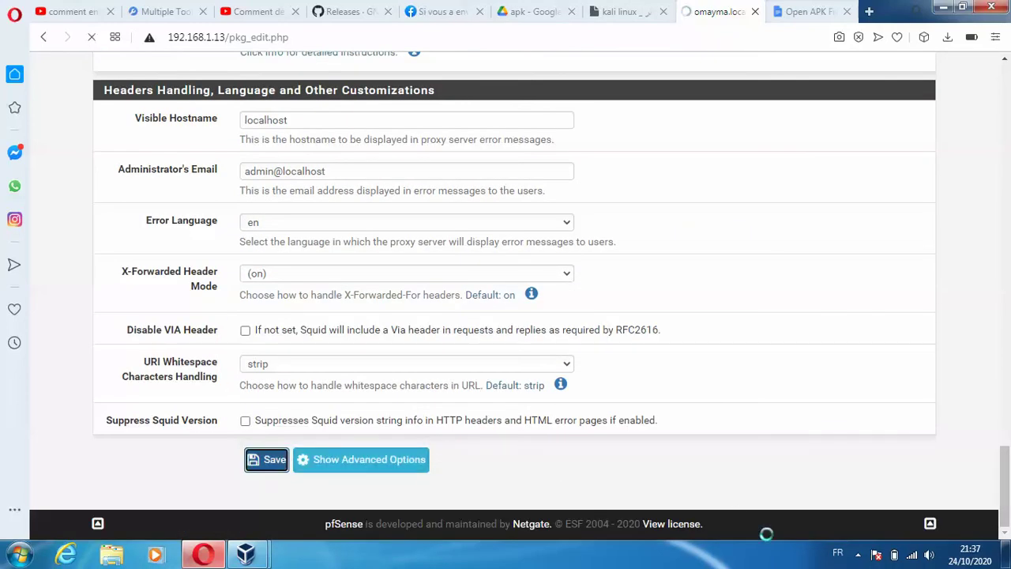
pyautogui.click(857, 555)
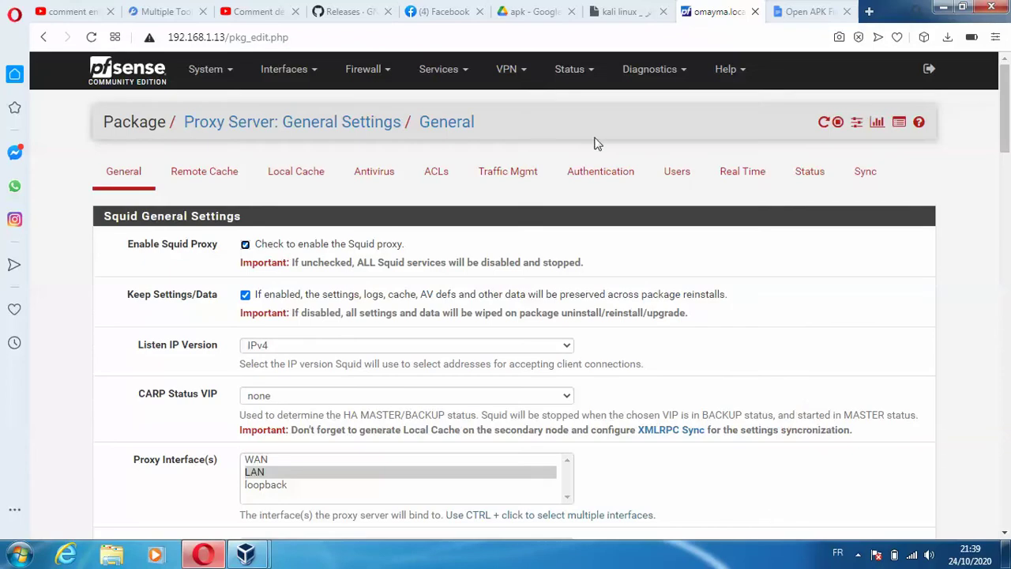
pyautogui.click(430, 173)
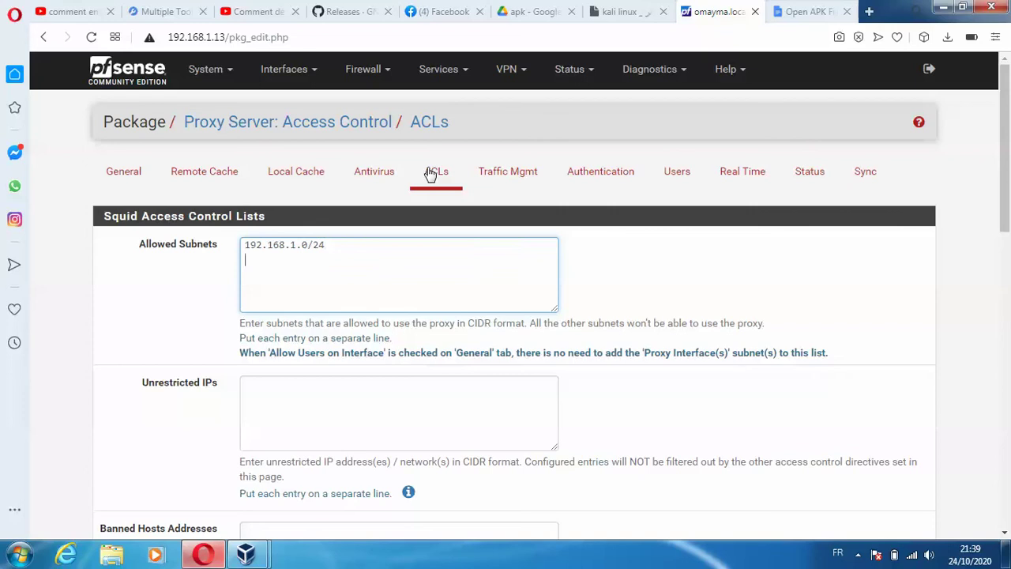
pyautogui.write('168.0.0/24')
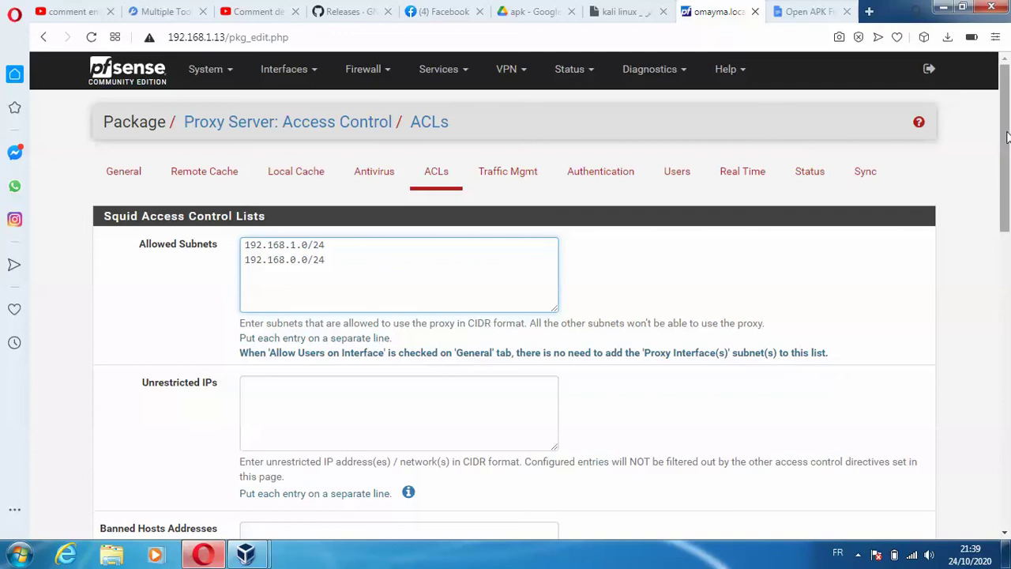
pyautogui.scroll(-1, 1008, 161)
pyautogui.scroll(-5, 1007, 162)
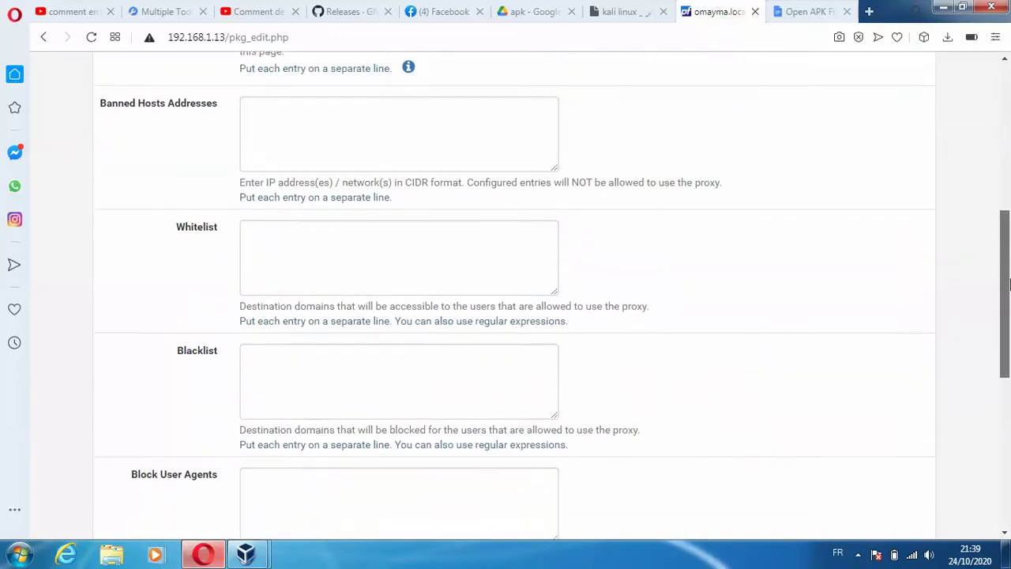
pyautogui.click(293, 246)
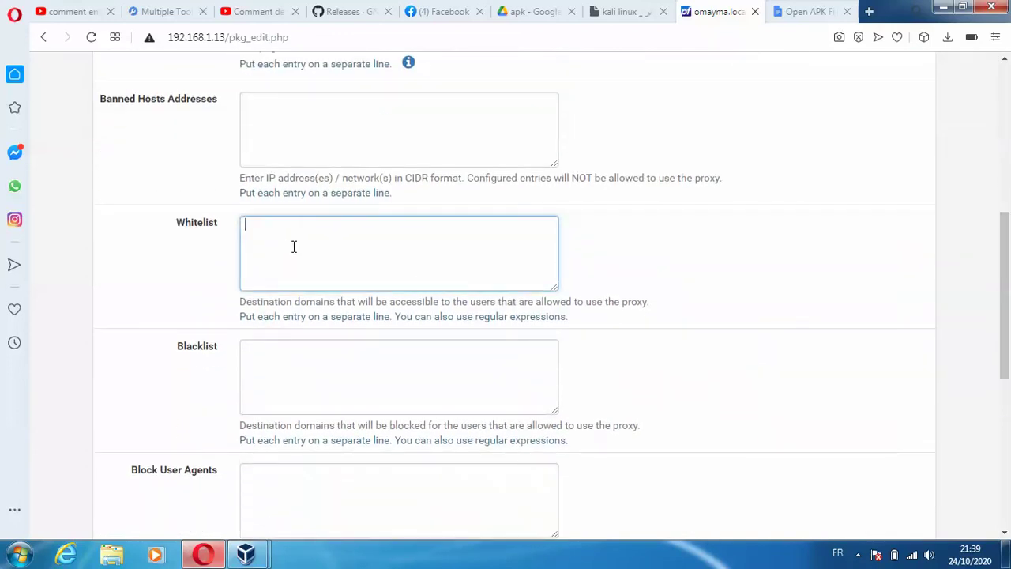
pyautogui.write('www.google.com')
# - Blacklist facebook.com, yahoo.fr and youtube.com, remove the amazone entry, and save the ACLs
pyautogui.click(298, 350)
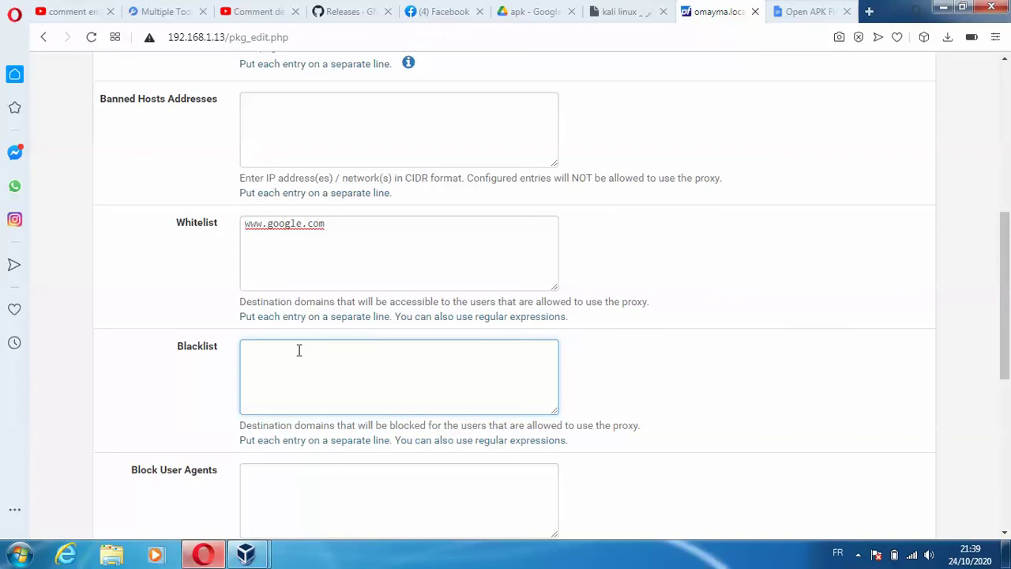
pyautogui.write('facebook.com')
pyautogui.press('Return')
pyautogui.write('yahoo.fr')
pyautogui.press('Return')
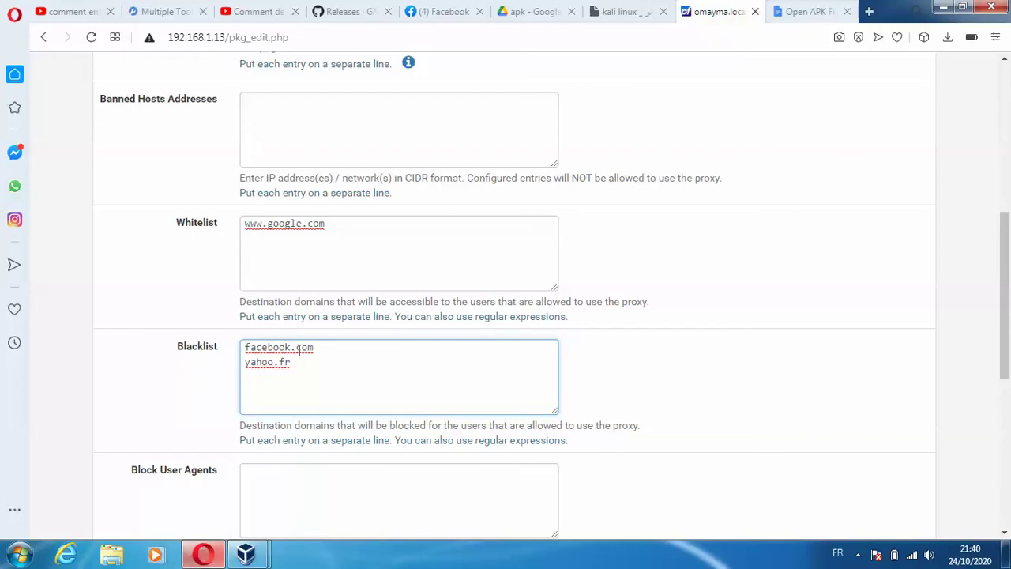
pyautogui.write('youtube.com')
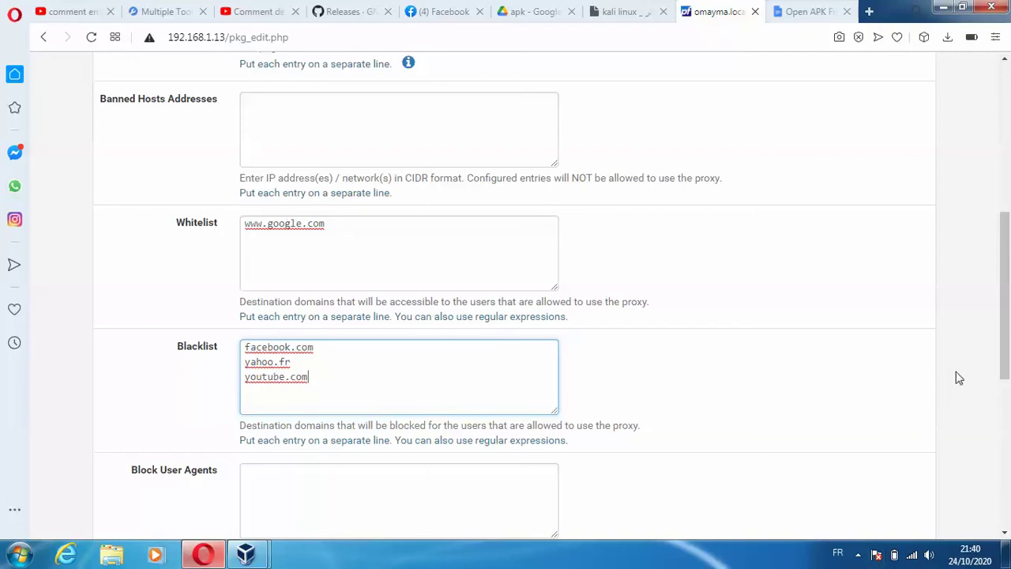
pyautogui.moveTo(1001, 332); pyautogui.dragTo(1008, 305)
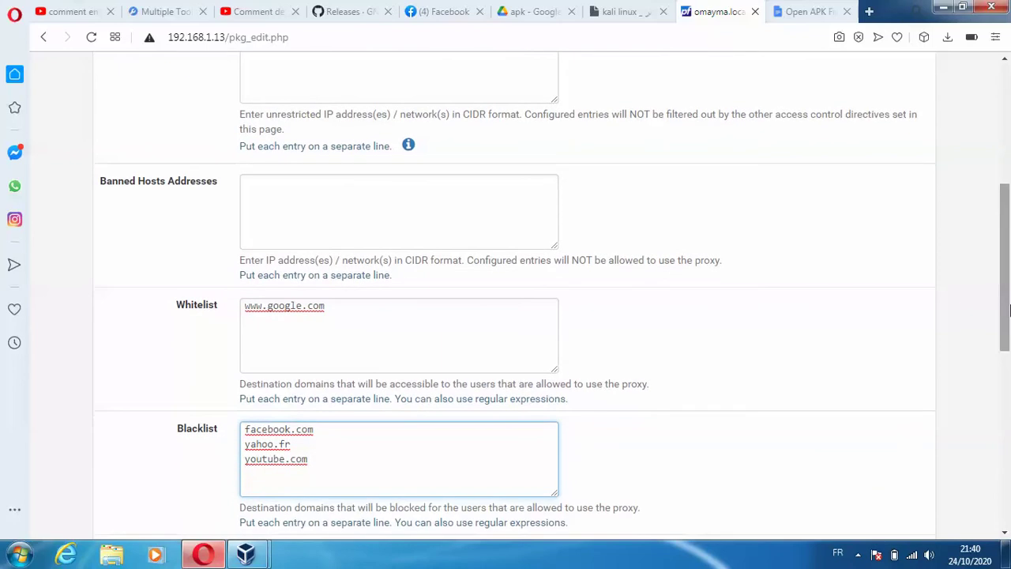
pyautogui.click(857, 555)
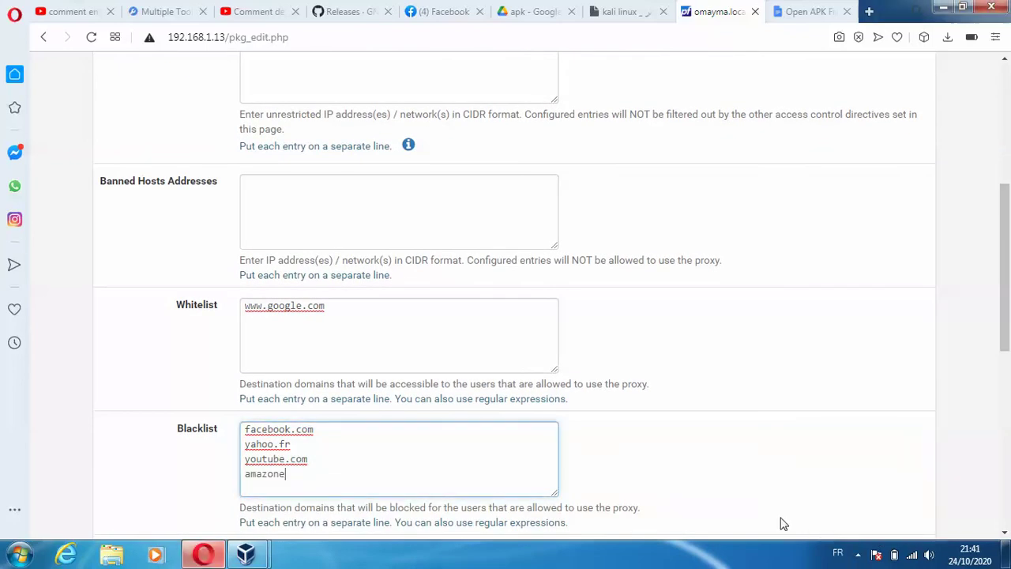
pyautogui.moveTo(286, 477); pyautogui.dragTo(207, 478)
pyautogui.press('BackSpace')
pyautogui.moveTo(1006, 257); pyautogui.dragTo(1007, 553)
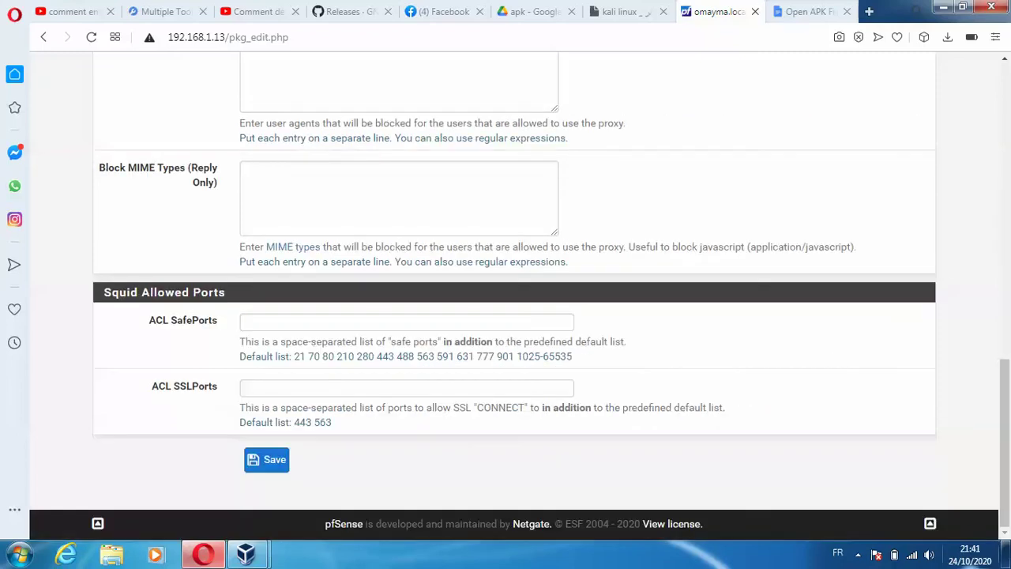
pyautogui.click(265, 466)
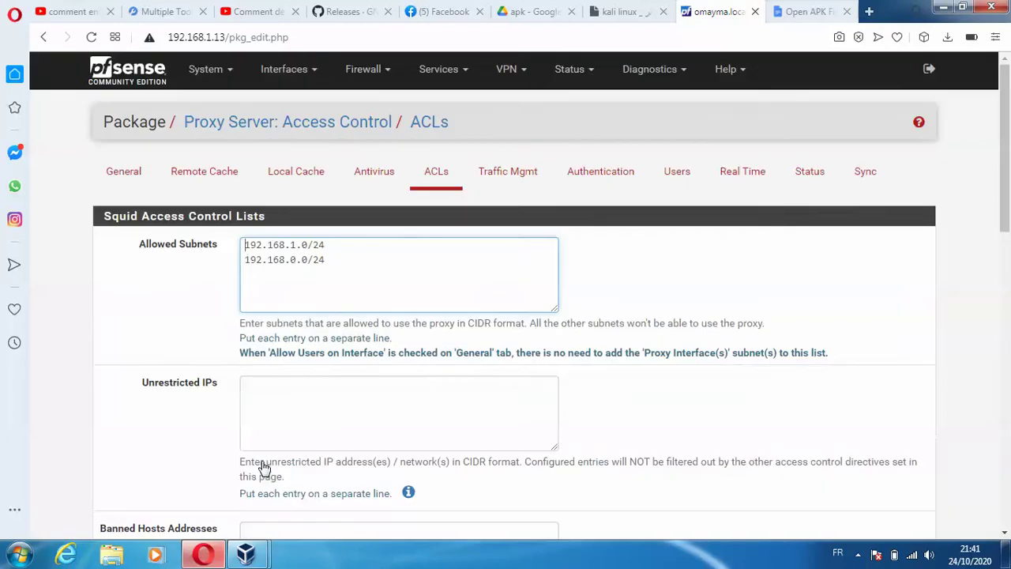
pyautogui.click(193, 72)
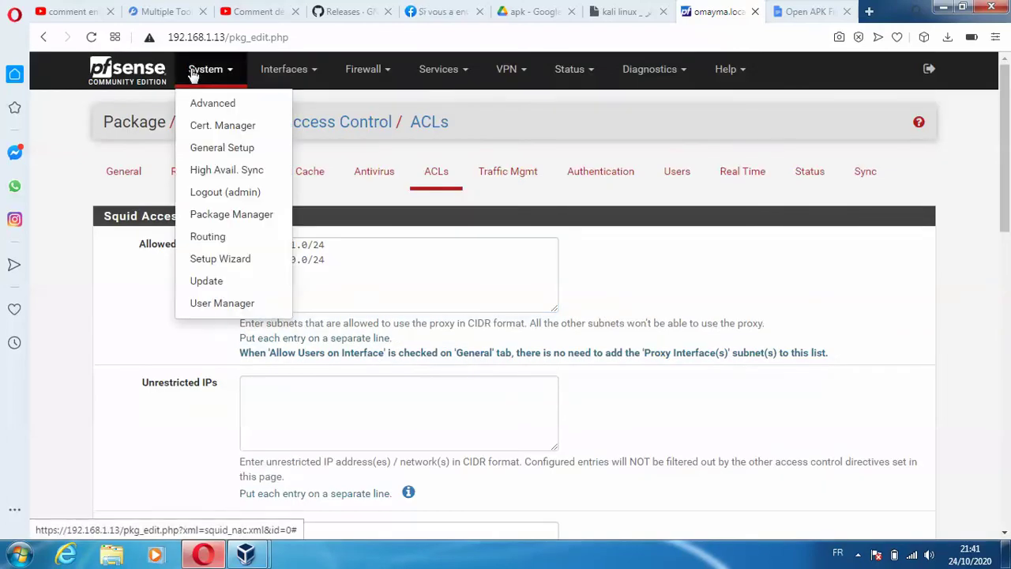
# - Export the oumacert private key by mistake and cancel opening oumacert.key
pyautogui.click(215, 128)
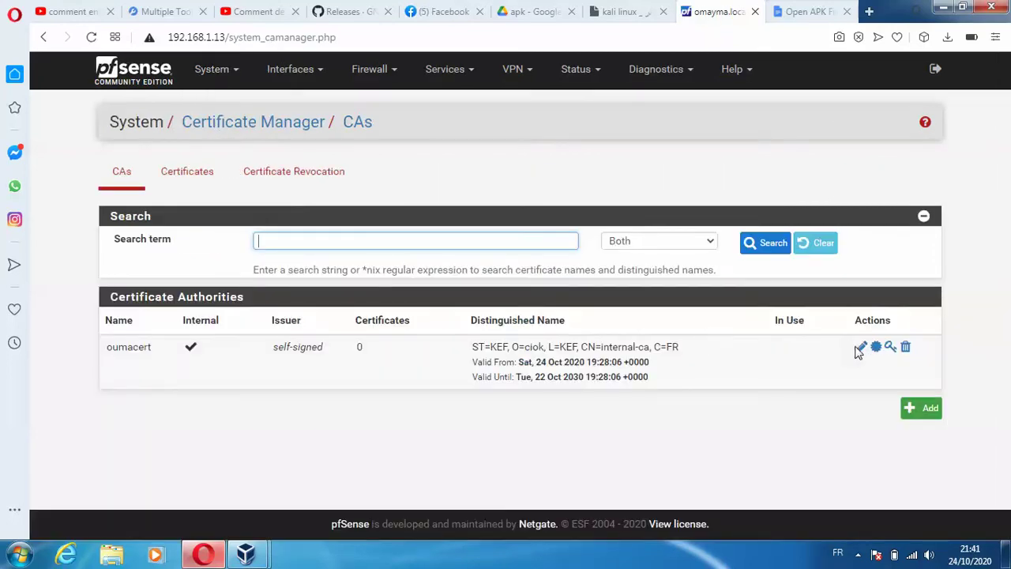
pyautogui.click(888, 354)
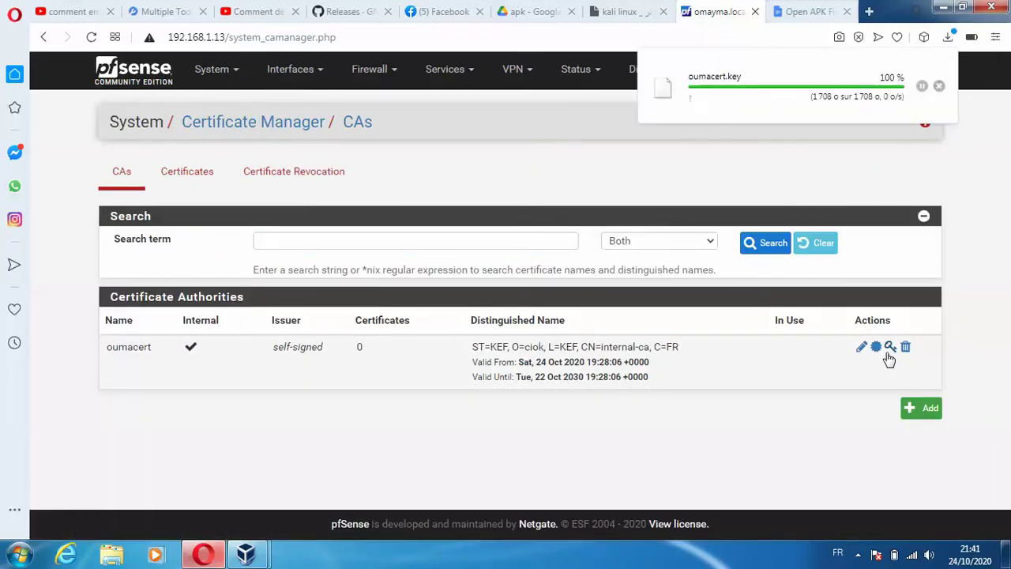
pyautogui.click(740, 82)
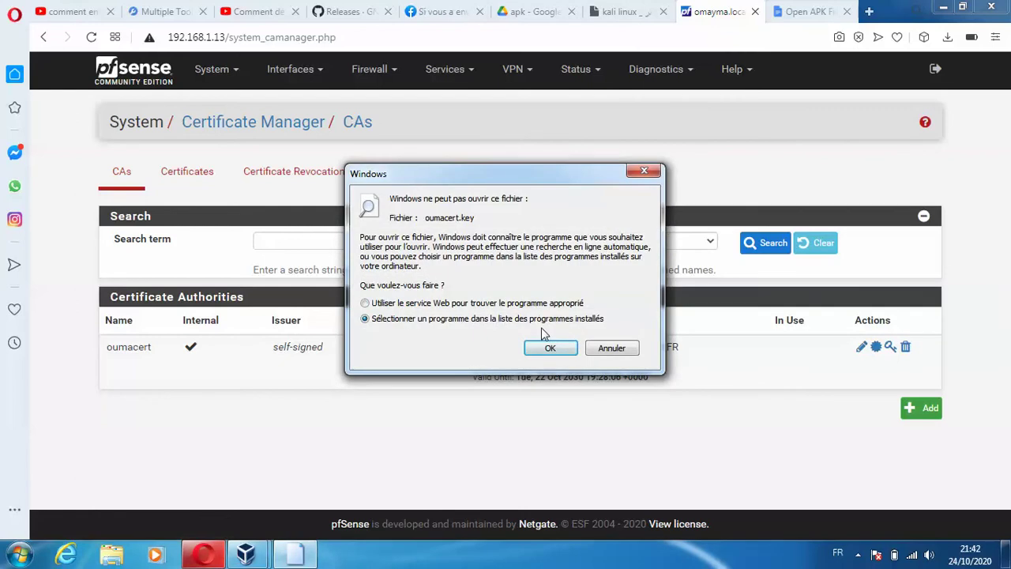
pyautogui.click(550, 348)
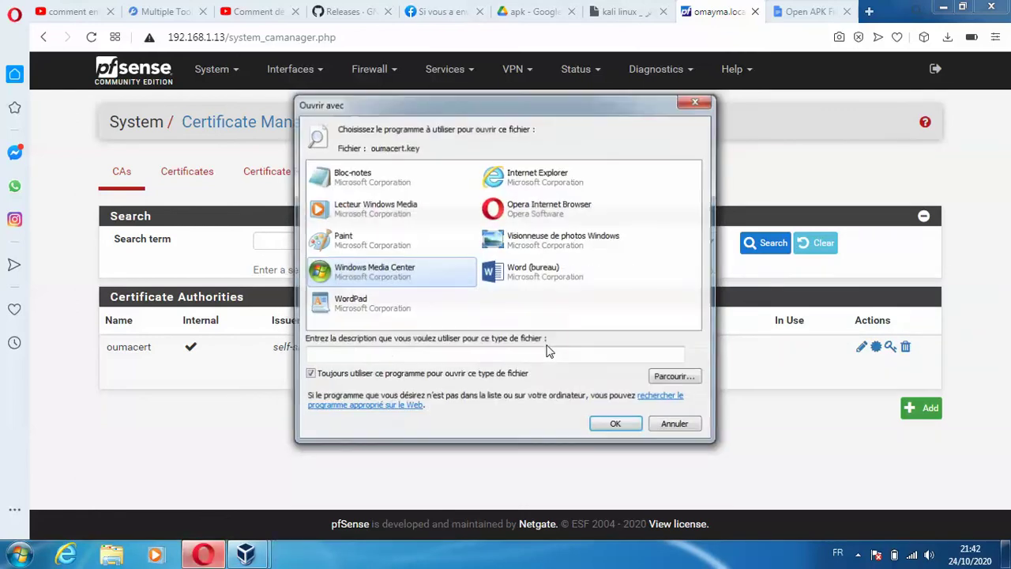
pyautogui.click(677, 425)
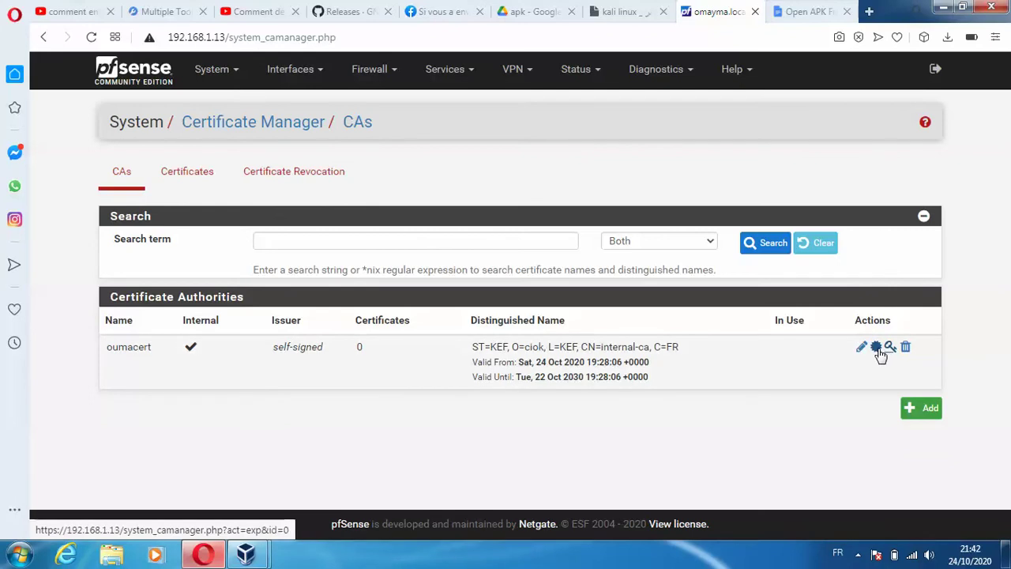
# - Export the oumacert CA certificate and open oumacert.crt in the certificate viewer
pyautogui.click(879, 349)
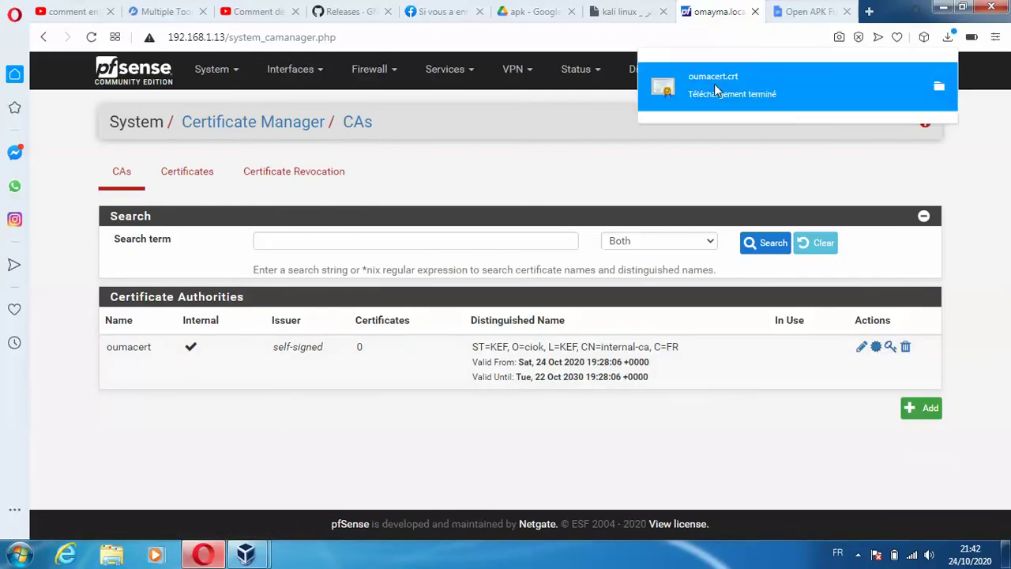
pyautogui.click(714, 88)
pyautogui.click(546, 283)
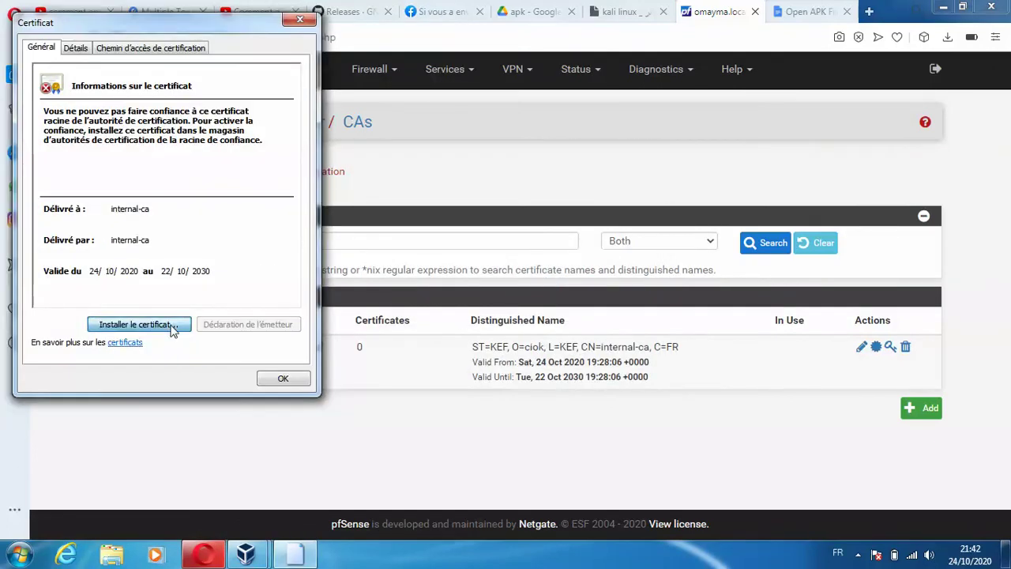
# - Import the internal-ca certificate with automatic store selection and close the certificate window
pyautogui.click(173, 316)
pyautogui.click(325, 397)
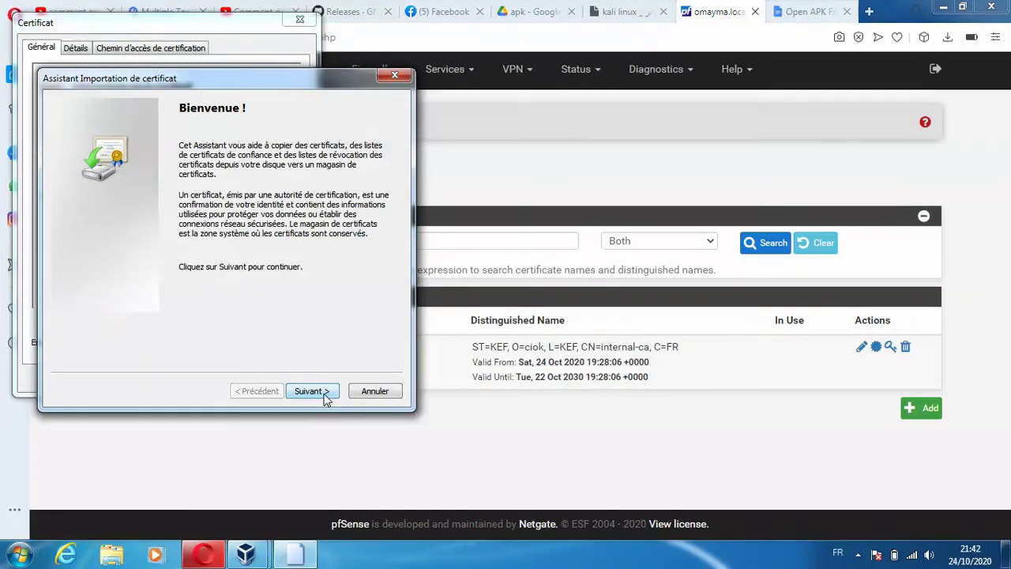
pyautogui.click(325, 397)
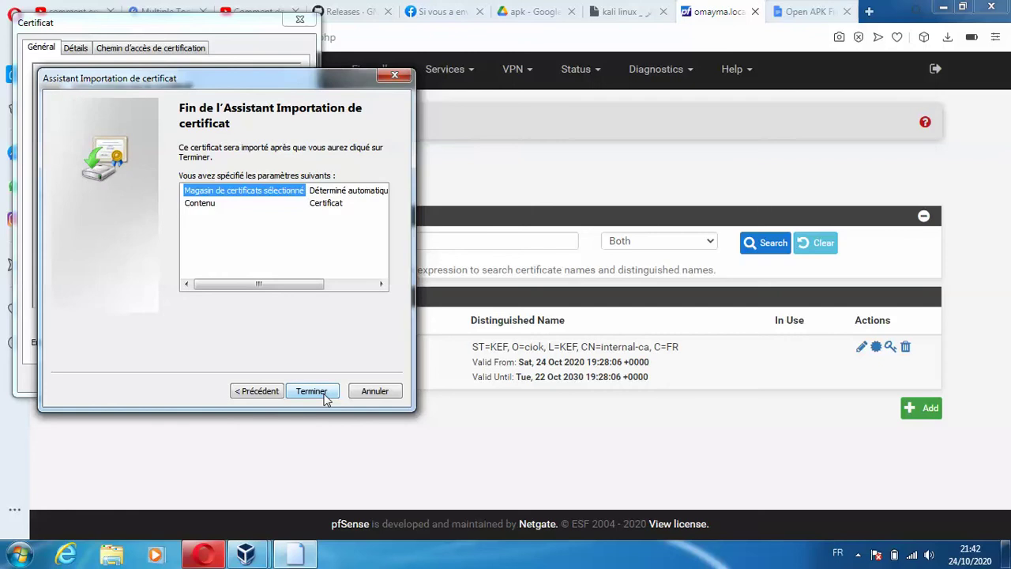
pyautogui.click(325, 396)
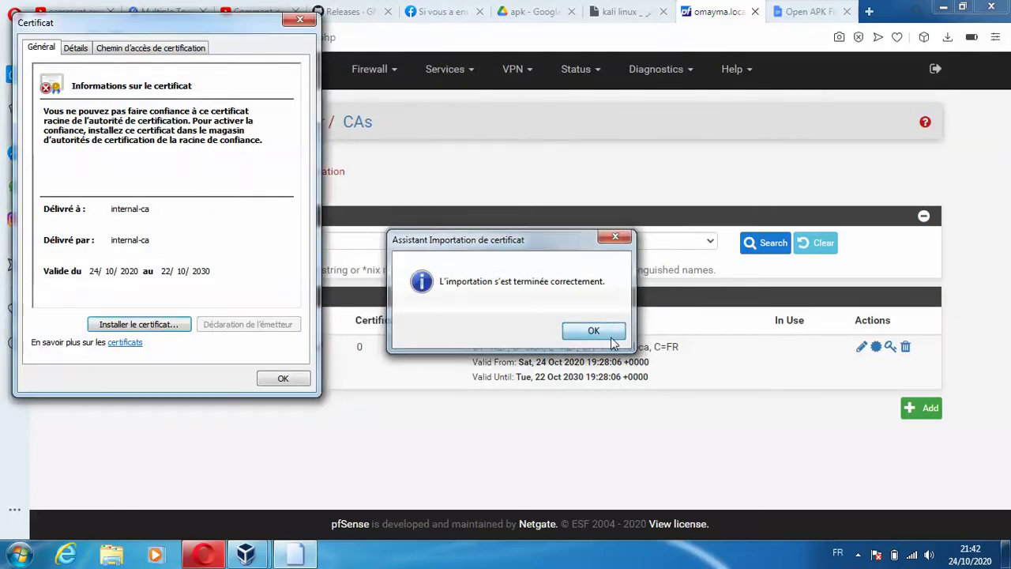
pyautogui.click(594, 330)
pyautogui.click(276, 379)
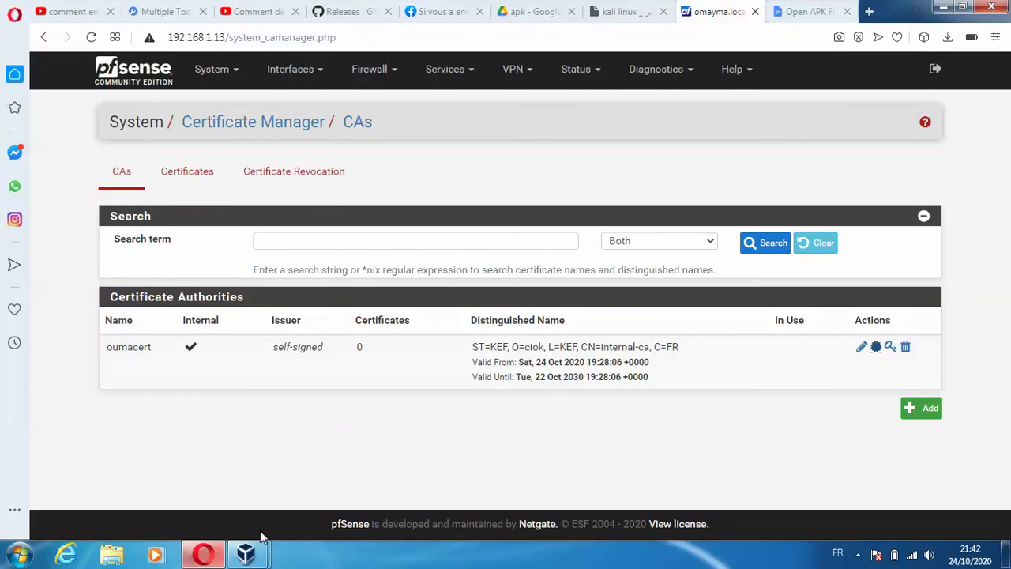
pyautogui.moveTo(259, 557)
pyautogui.click(221, 501)
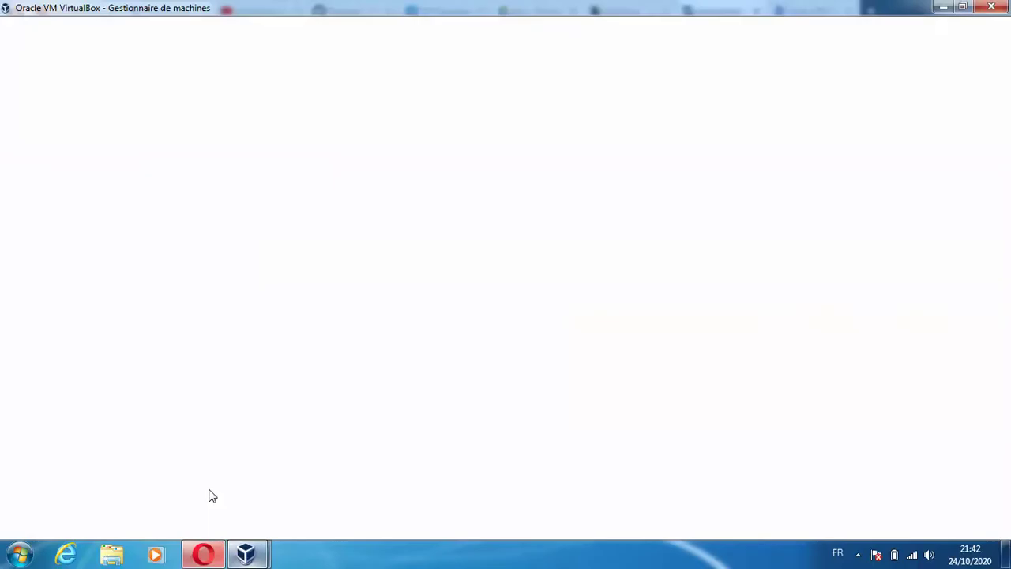
# - Check that the client lan machine's network adapter is attached to internal network lan
pyautogui.click(115, 422)
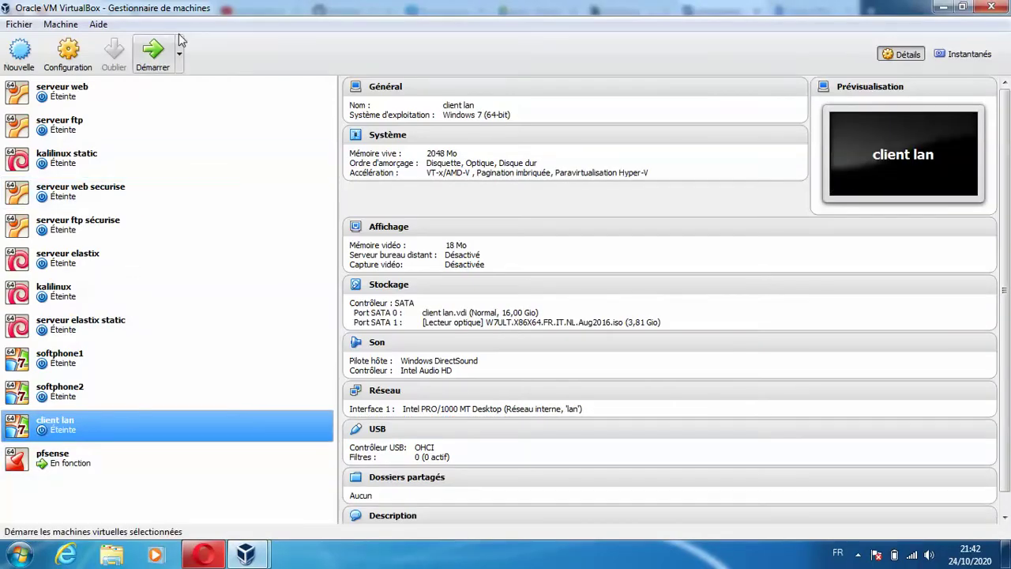
pyautogui.click(68, 51)
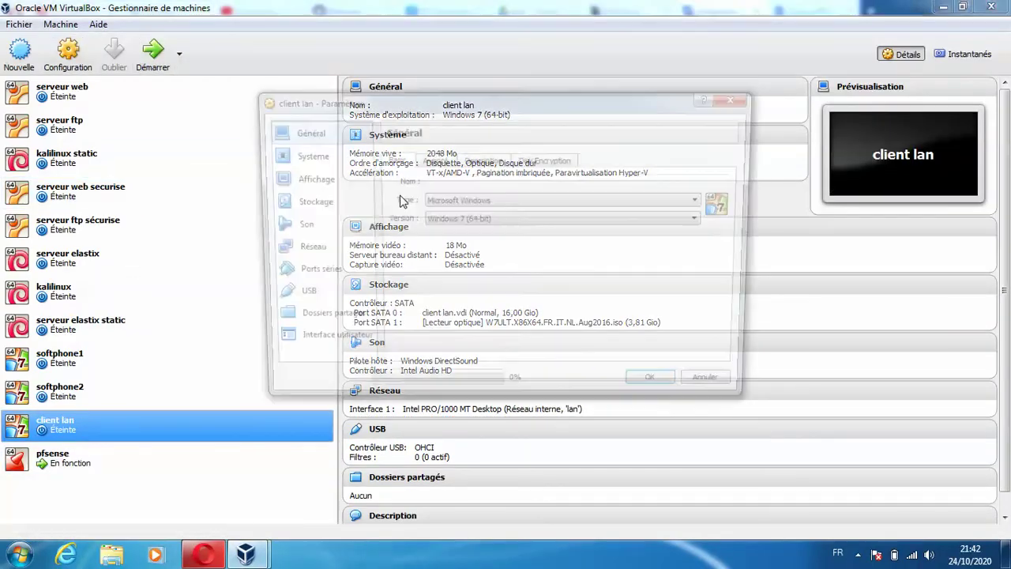
pyautogui.click(312, 254)
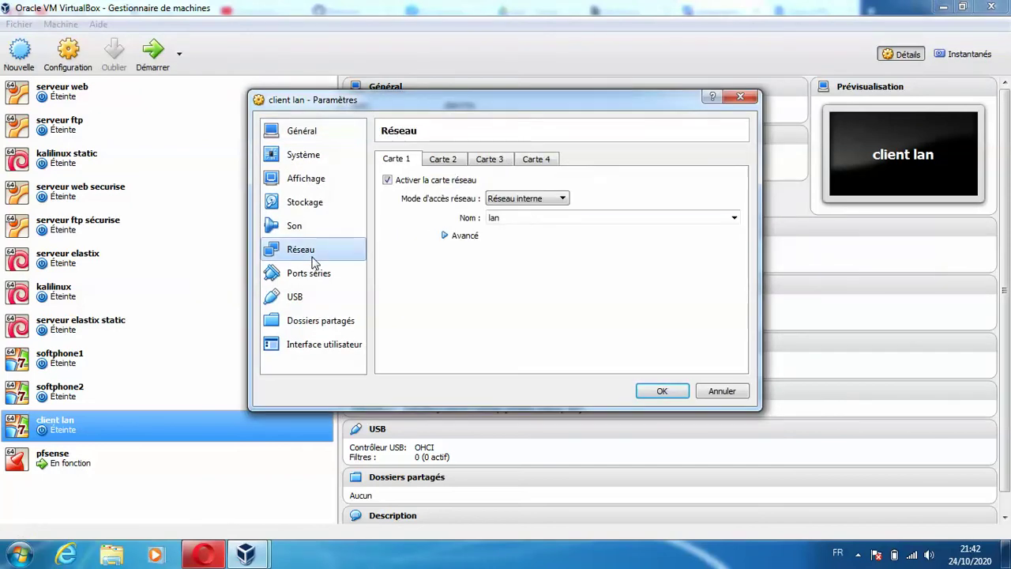
pyautogui.click(662, 390)
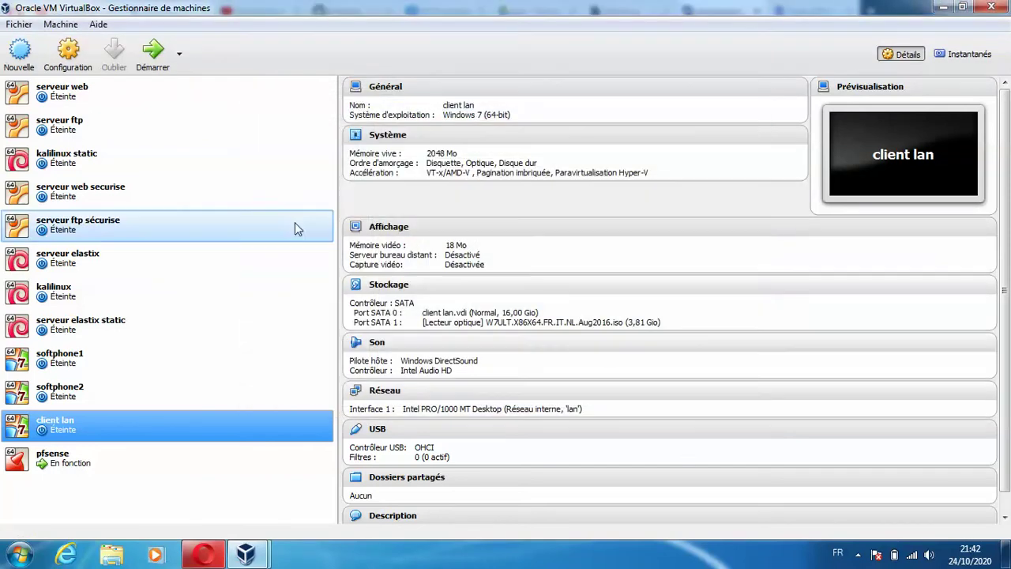
# - Start the client lan virtual machine and return to the pfSense page in Opera
pyautogui.click(150, 50)
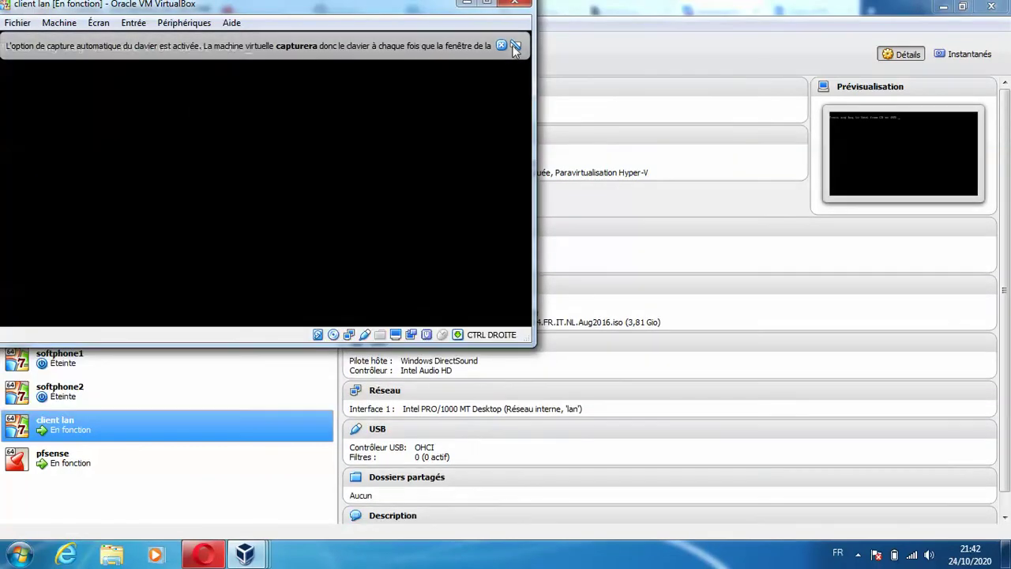
pyautogui.click(500, 45)
pyautogui.click(251, 554)
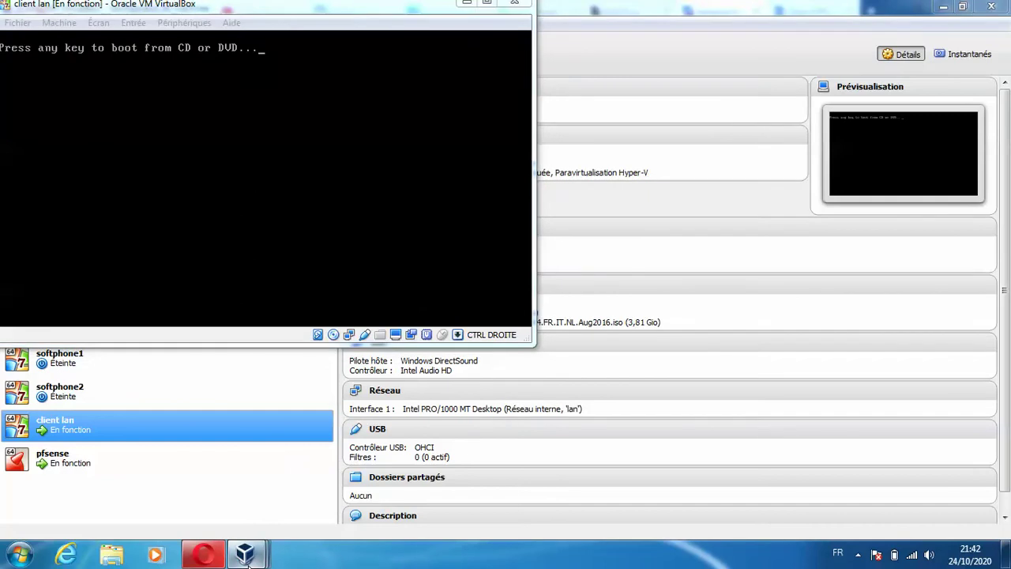
pyautogui.moveTo(370, 472)
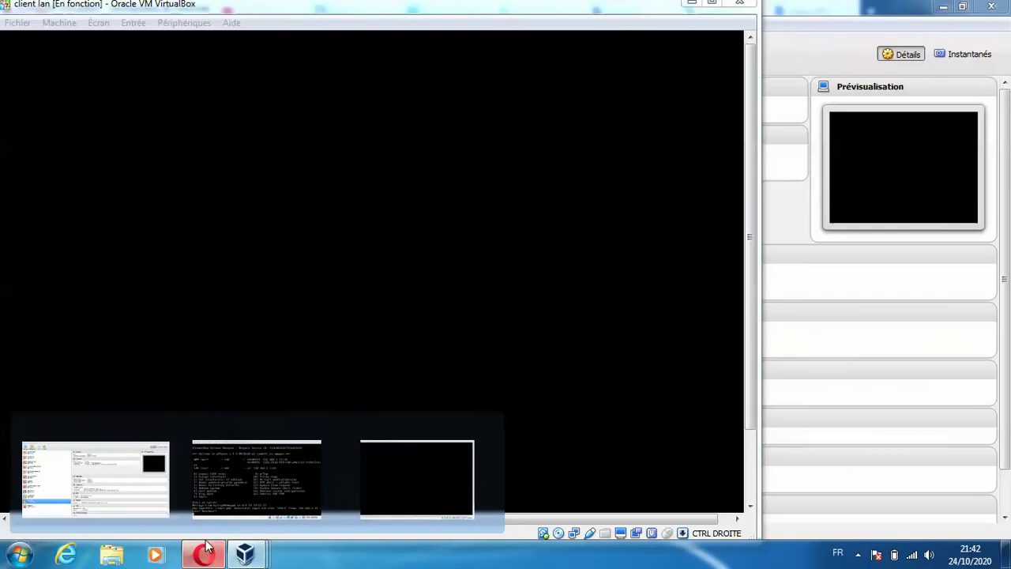
pyautogui.click(205, 550)
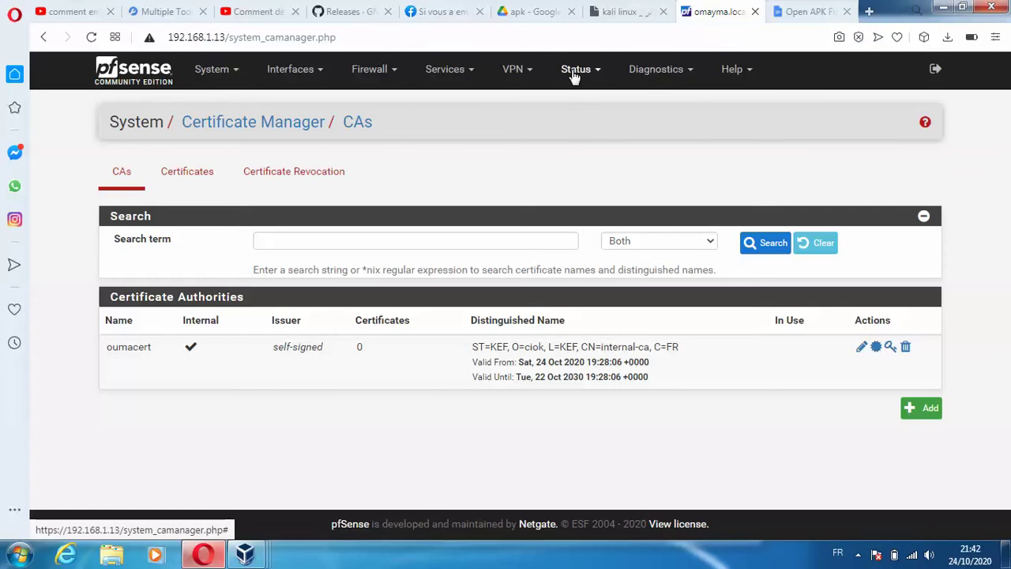
# - Open the LAN (em1) interface settings page in pfSense
pyautogui.click(575, 70)
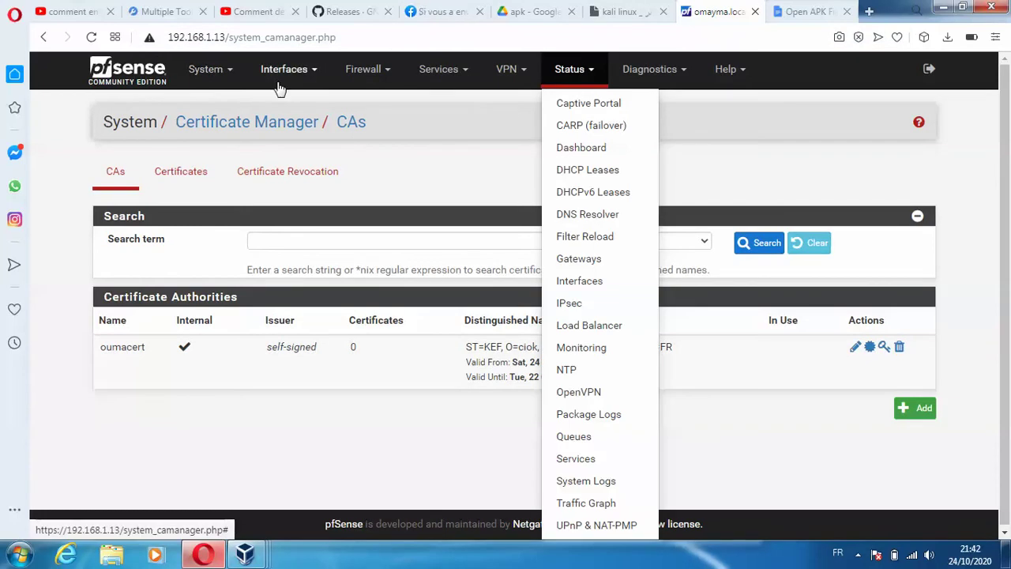
pyautogui.click(277, 83)
pyautogui.click(291, 169)
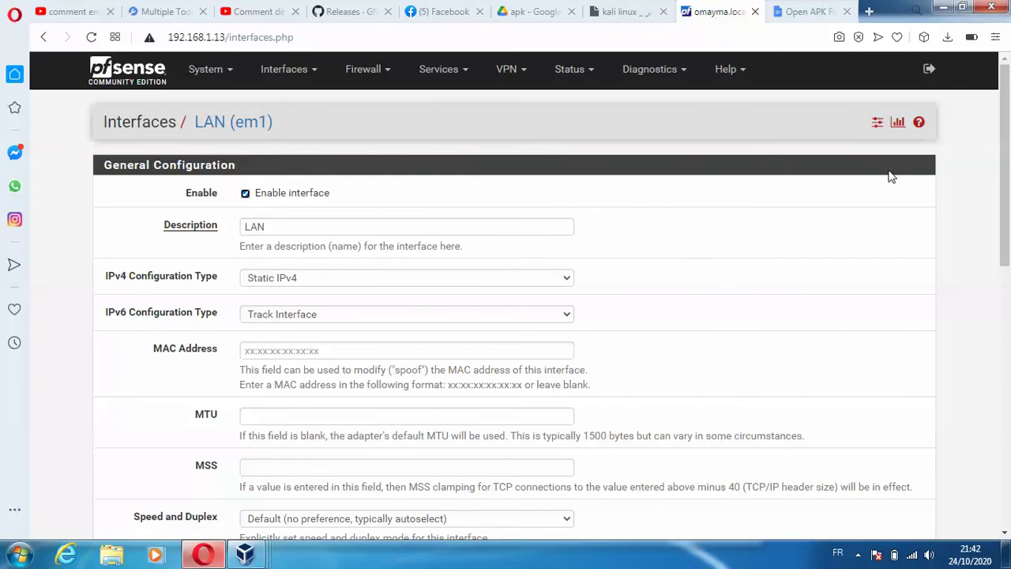
# - Power off the client lan virtual machine with Éteindre la machine
pyautogui.moveTo(1006, 127); pyautogui.dragTo(529, 298)
pyautogui.moveTo(245, 554)
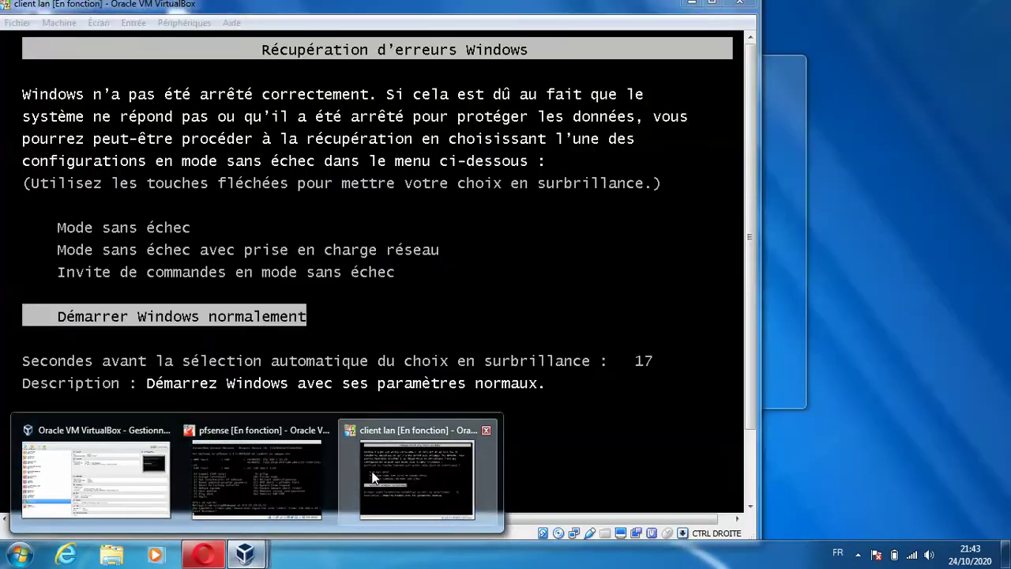
pyautogui.click(417, 474)
pyautogui.click(746, 5)
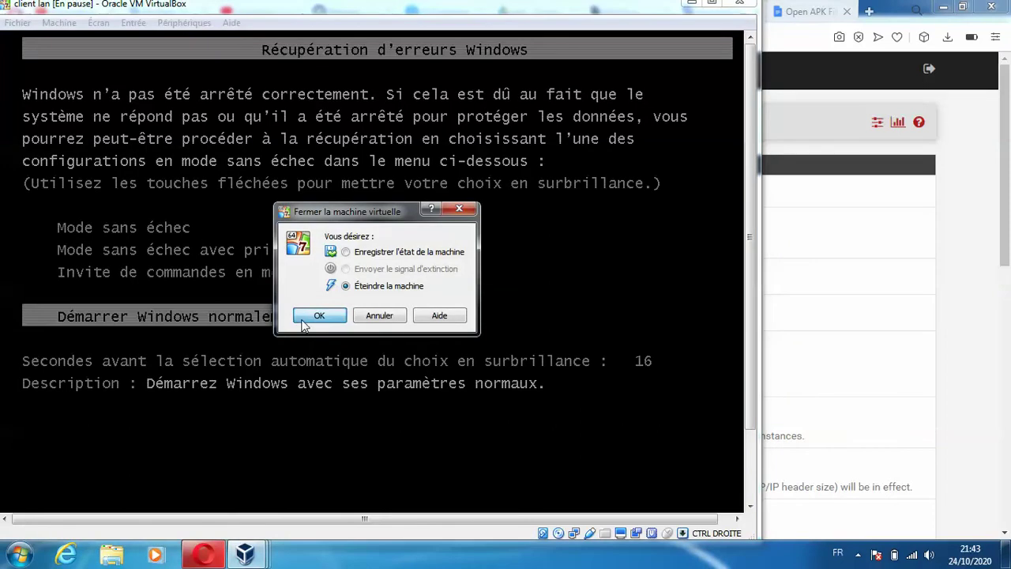
pyautogui.click(314, 316)
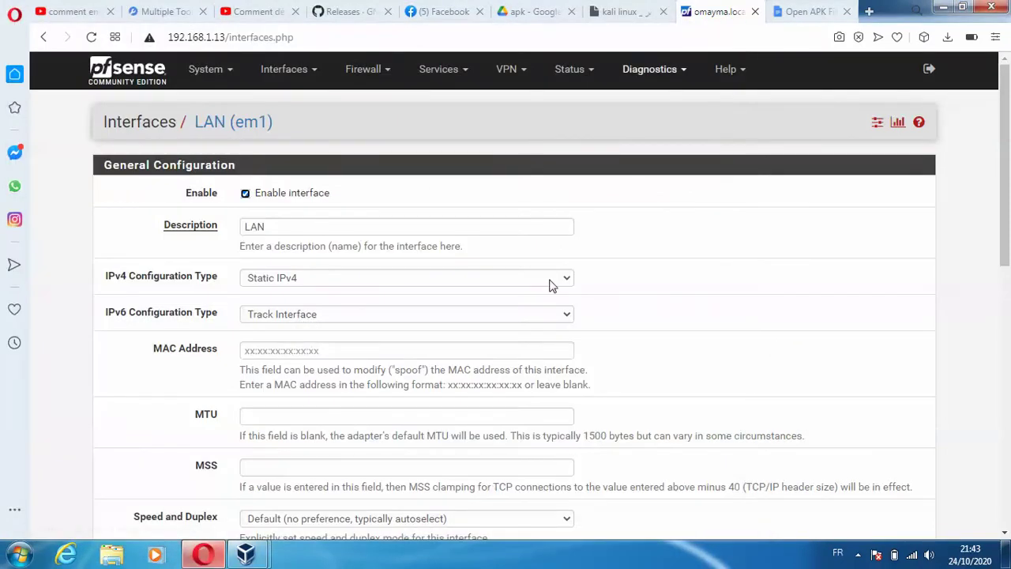
# - In the pfSense console, choose option 2 and interface 1 (WAN) to set an IP address
pyautogui.moveTo(246, 555)
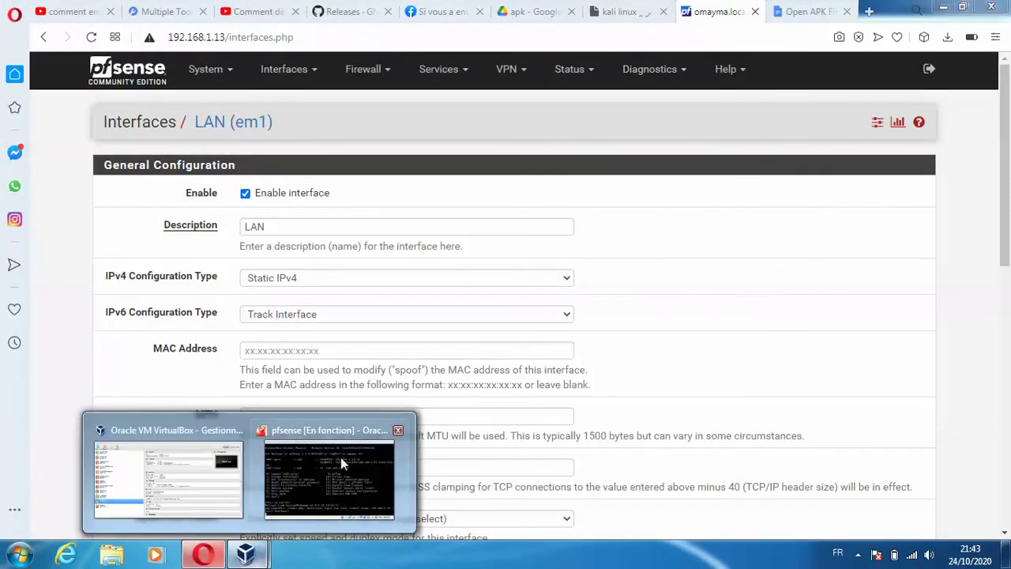
pyautogui.click(340, 462)
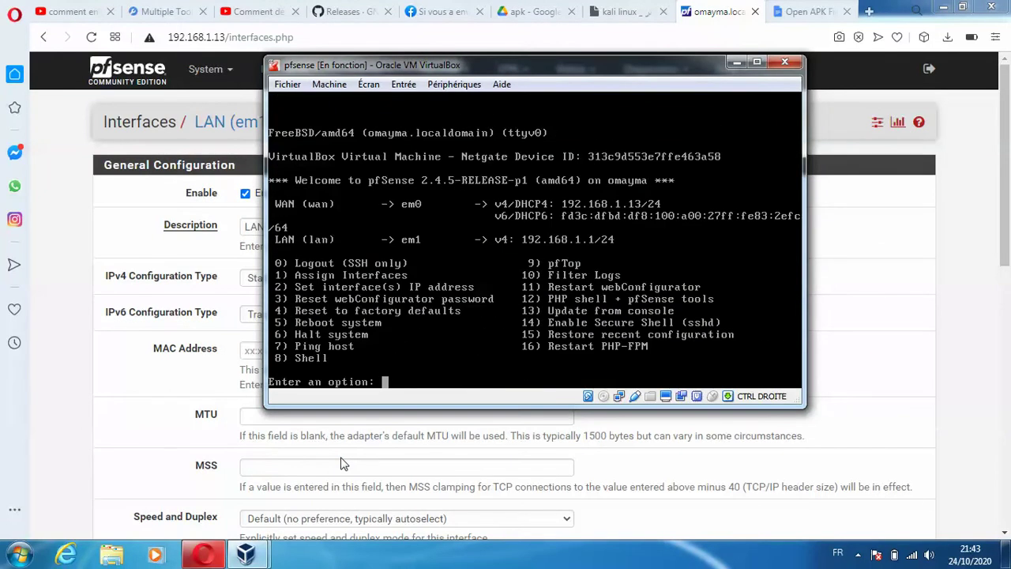
pyautogui.write('2')
pyautogui.press('Return')
pyautogui.write('1')
pyautogui.press('Return')
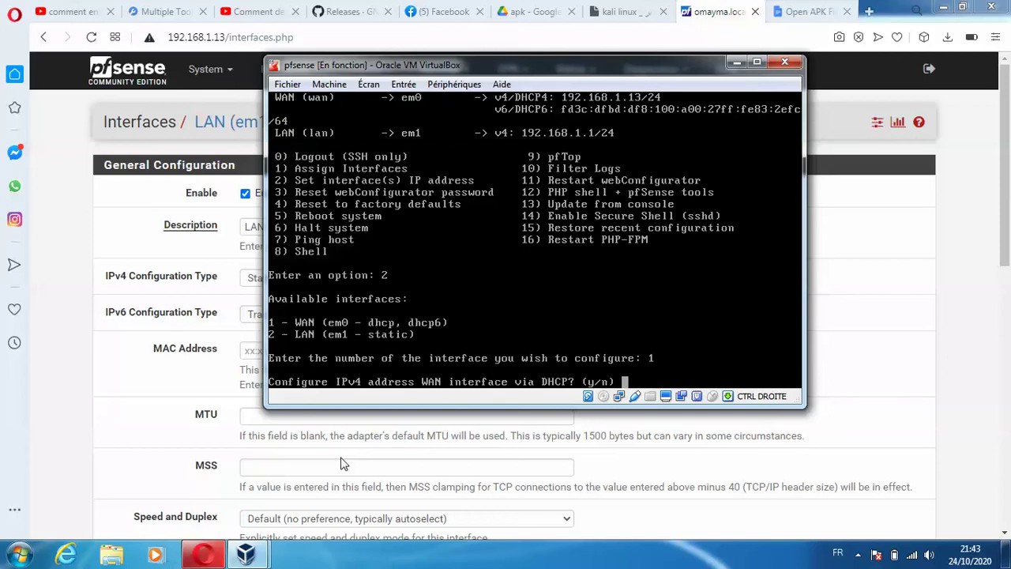
# - Abort the accidental WAN setup with Ctrl+C and choose option 2 again
pyautogui.press('Escape')
pyautogui.press('BackSpace')
pyautogui.press('Return')
pyautogui.press('Return')
pyautogui.press('Return')
pyautogui.press('Return')
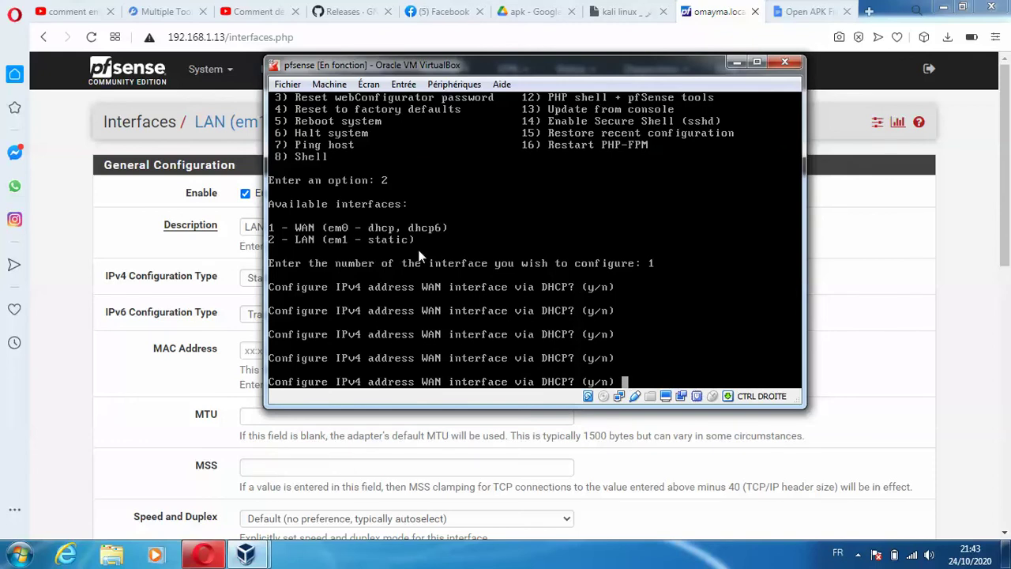
pyautogui.write('n')
pyautogui.press('Return')
pyautogui.write('n')
pyautogui.press('Return')
pyautogui.write('qqq')
pyautogui.press('Return')
pyautogui.write('q')
pyautogui.press('Return')
pyautogui.write('q')
pyautogui.hotkey('ctrl', 'c')
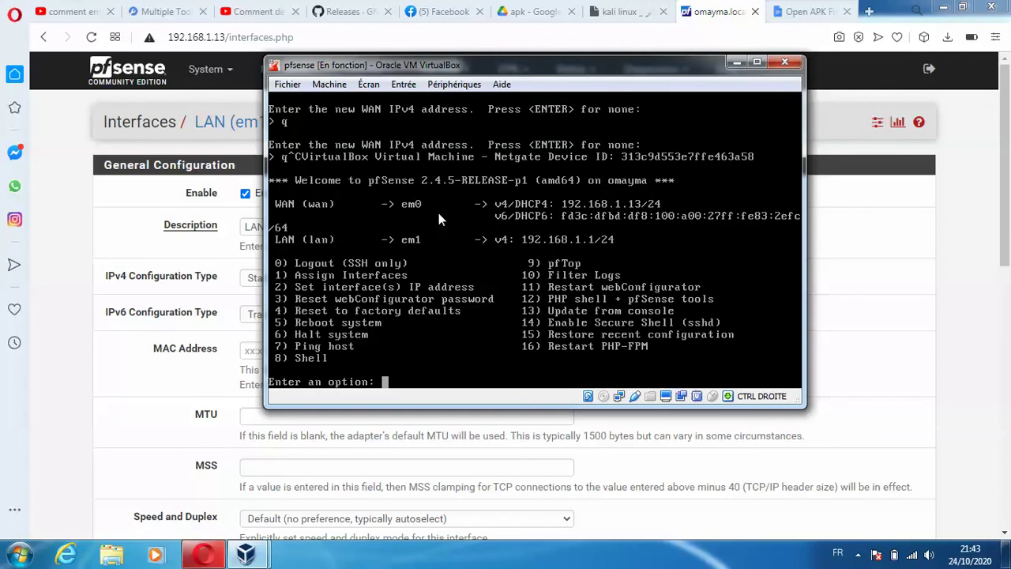
pyautogui.write('2')
pyautogui.press('Return')
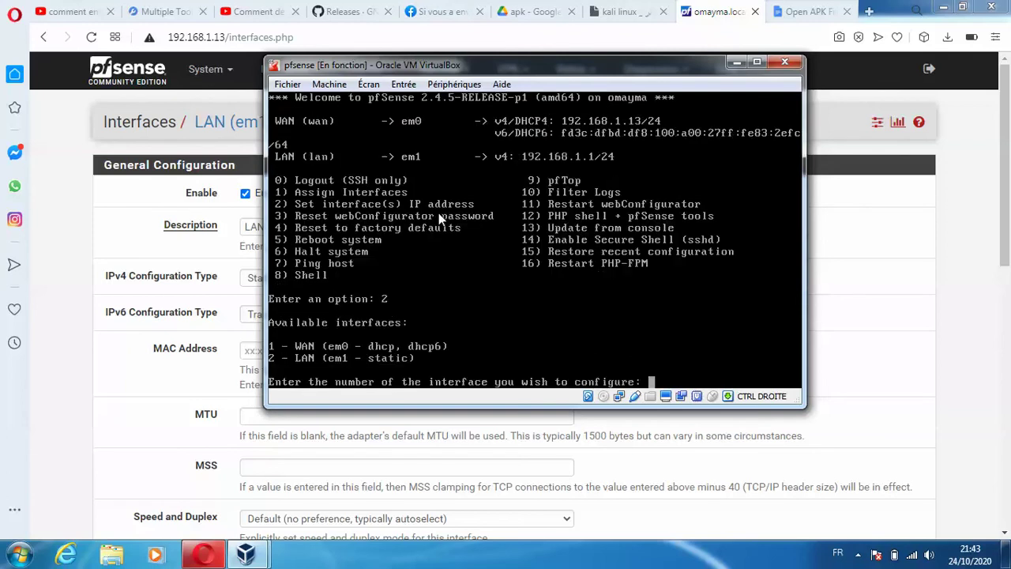
# - Give LAN interface 2 address 172.16.1.1/16, gateway 172.16.1.1, and no IPv6
pyautogui.write('2')
pyautogui.press('Return')
pyautogui.write('72')
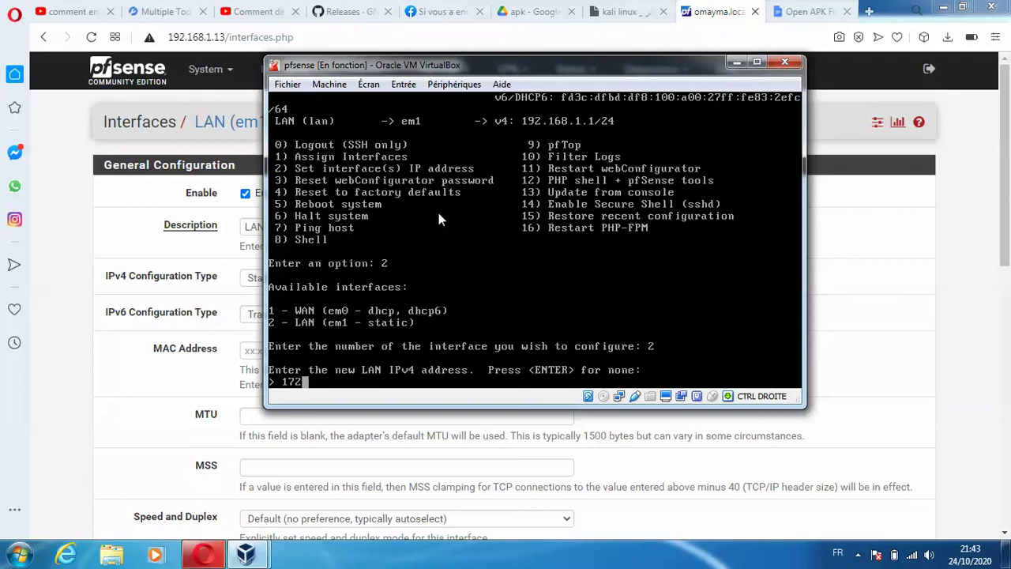
pyautogui.write('.16.1.1')
pyautogui.press('Return')
pyautogui.write('16')
pyautogui.press('Return')
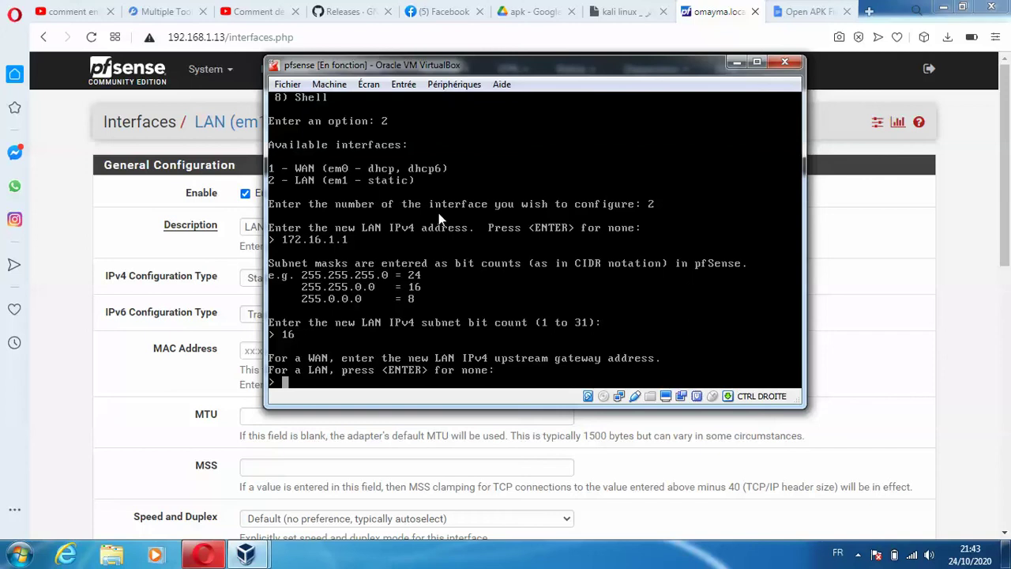
pyautogui.write('172.16.1.1')
pyautogui.press('Return')
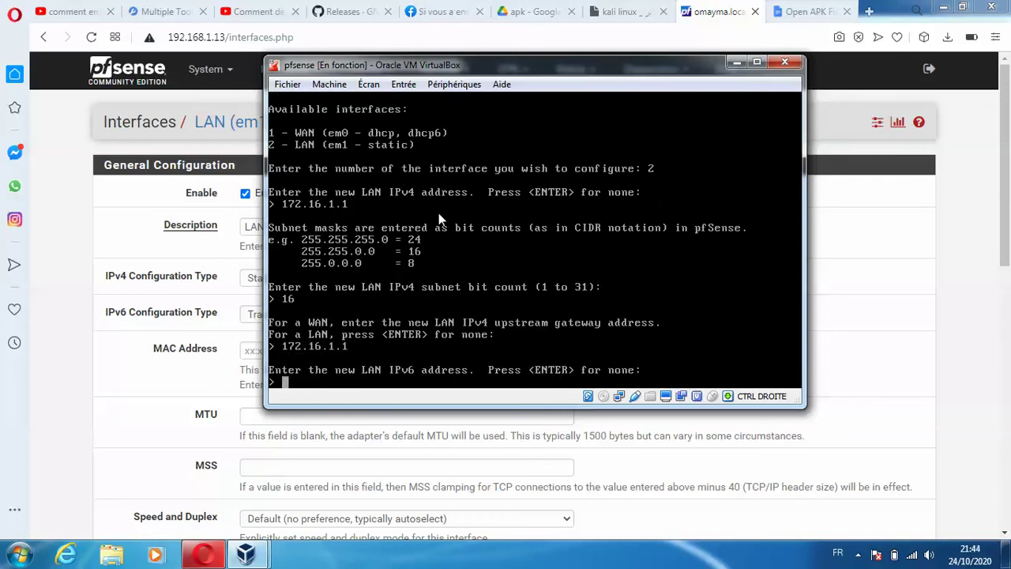
pyautogui.press('Return')
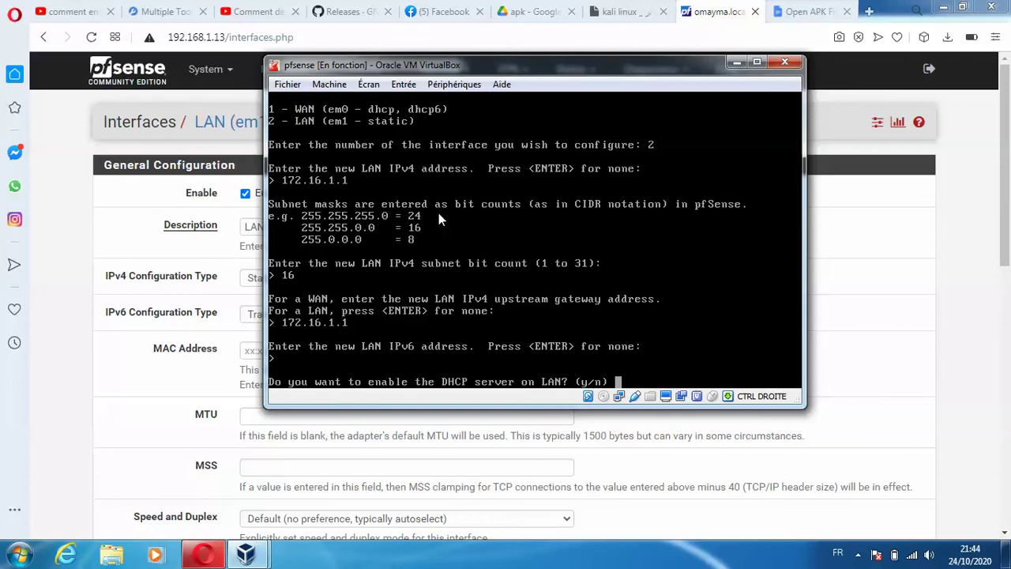
# - Enable LAN DHCP for 172.16.1.10–172.16.1.100 and revert the webConfigurator to HTTP
pyautogui.write('y')
pyautogui.press('Return')
pyautogui.write('172.16.1.10')
pyautogui.press('Return')
pyautogui.write('172.16.1.100')
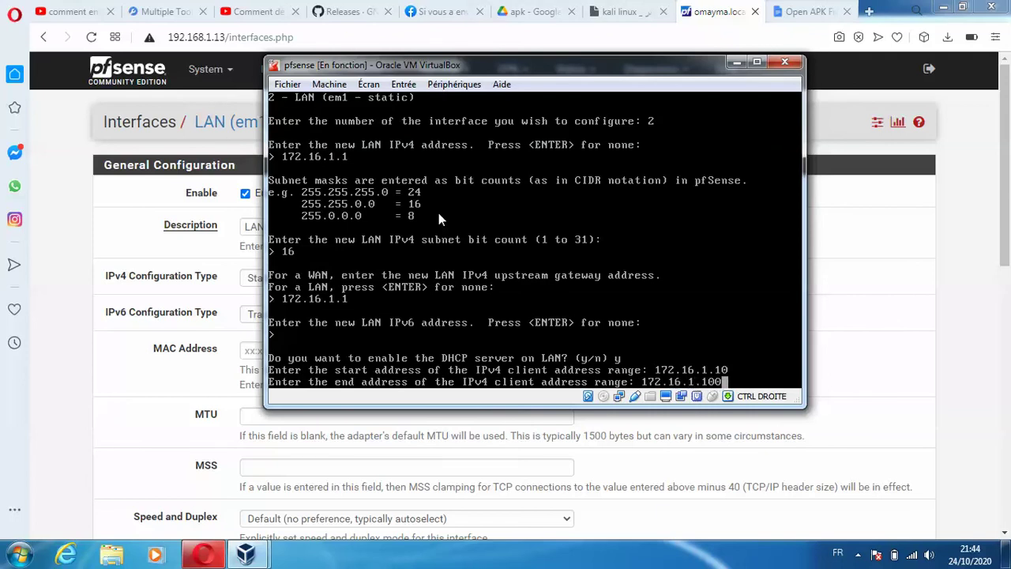
pyautogui.press('Return')
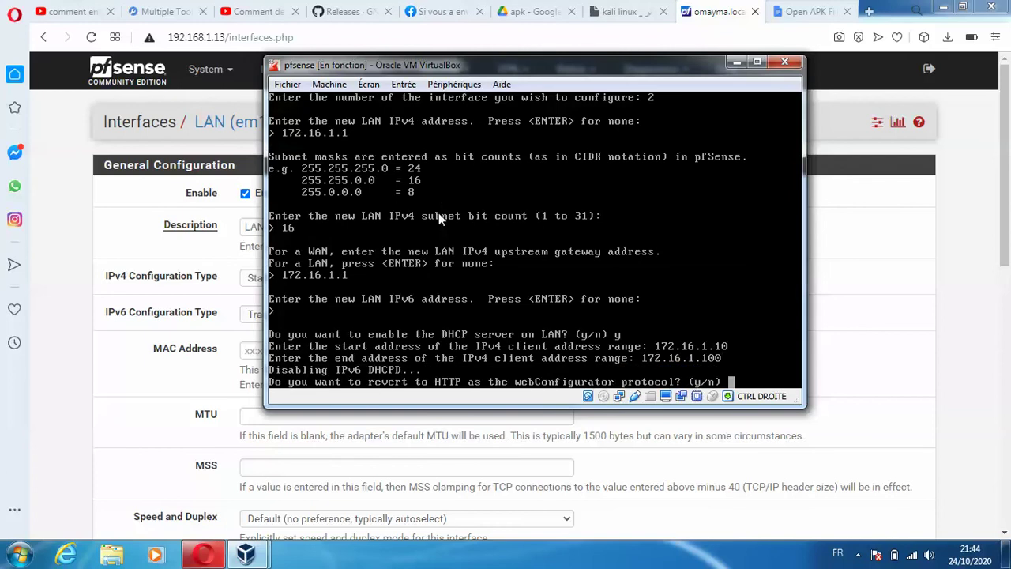
pyautogui.write('y')
pyautogui.press('Return')
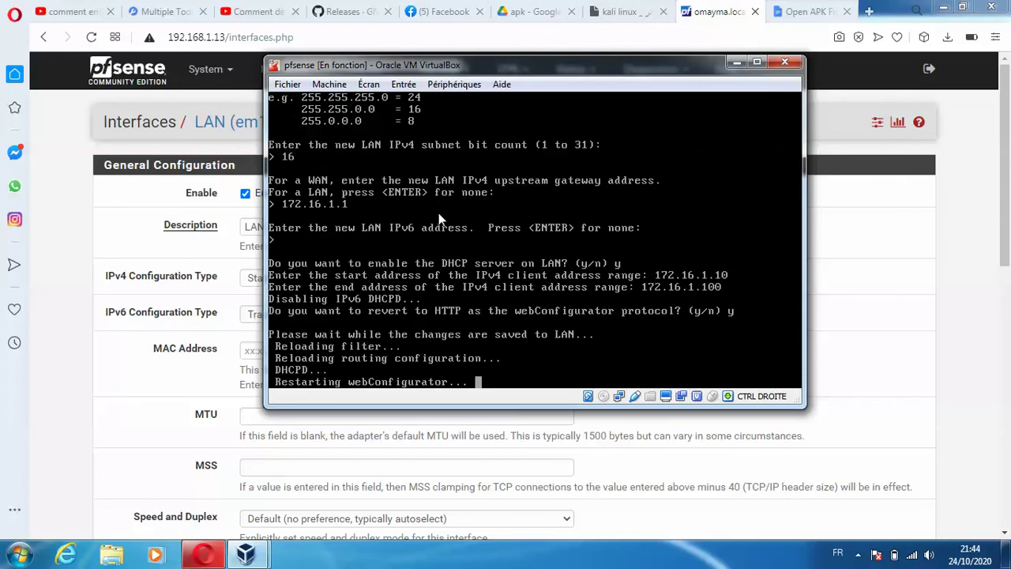
pyautogui.press('Return')
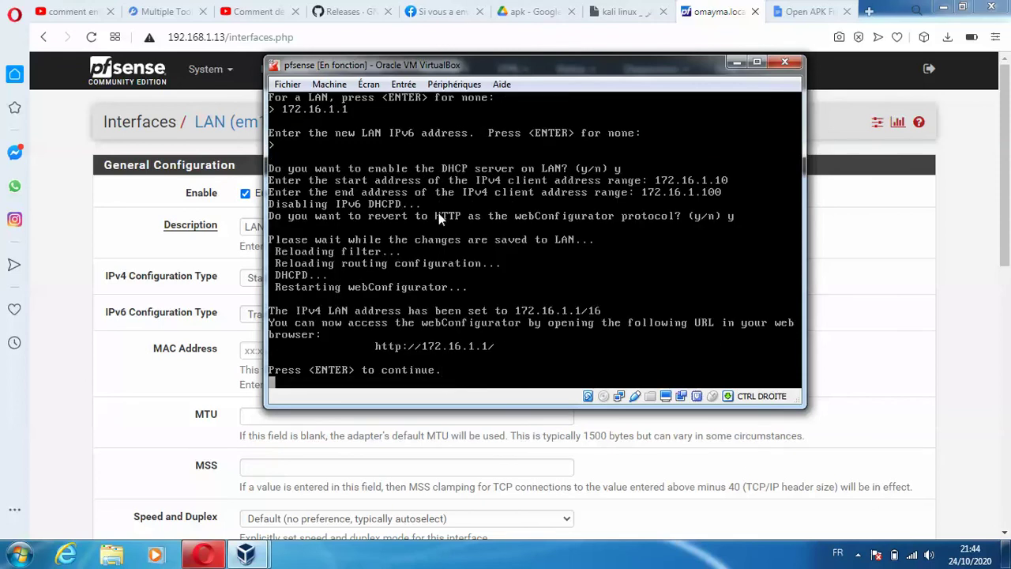
pyautogui.click(246, 555)
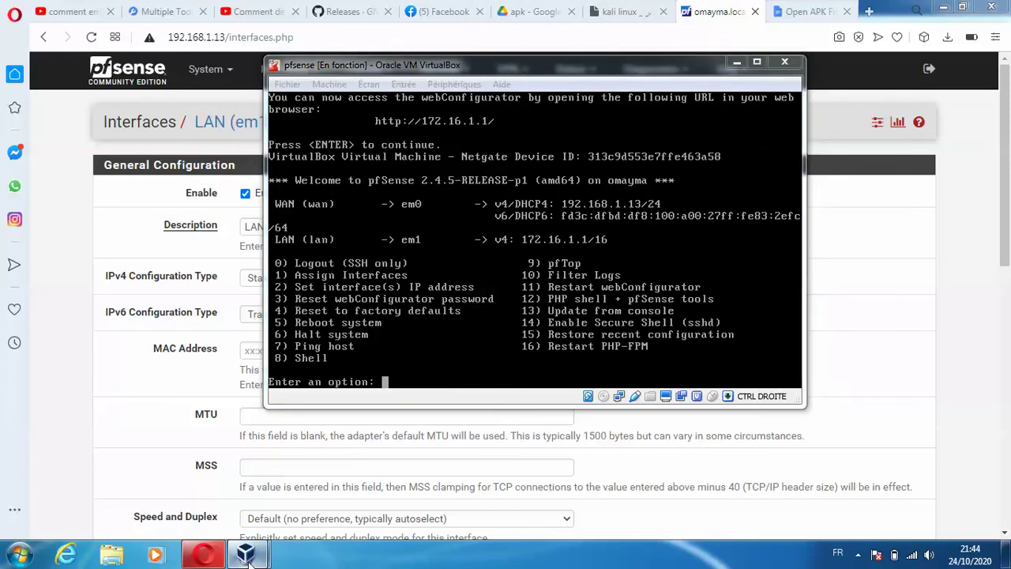
# - Start the client lan VM and set its network location to Réseau public
pyautogui.click(109, 427)
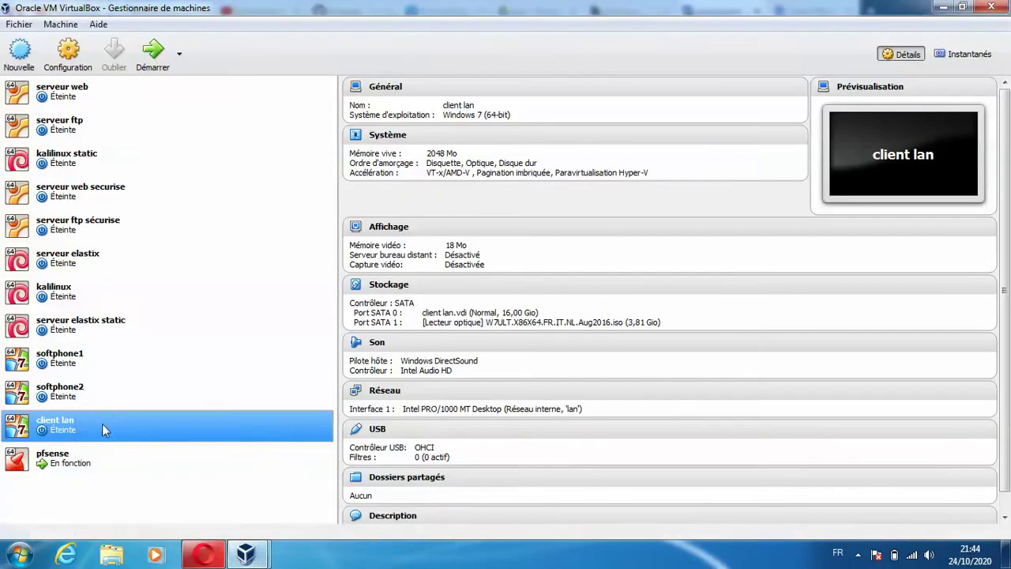
pyautogui.doubleClick(101, 421)
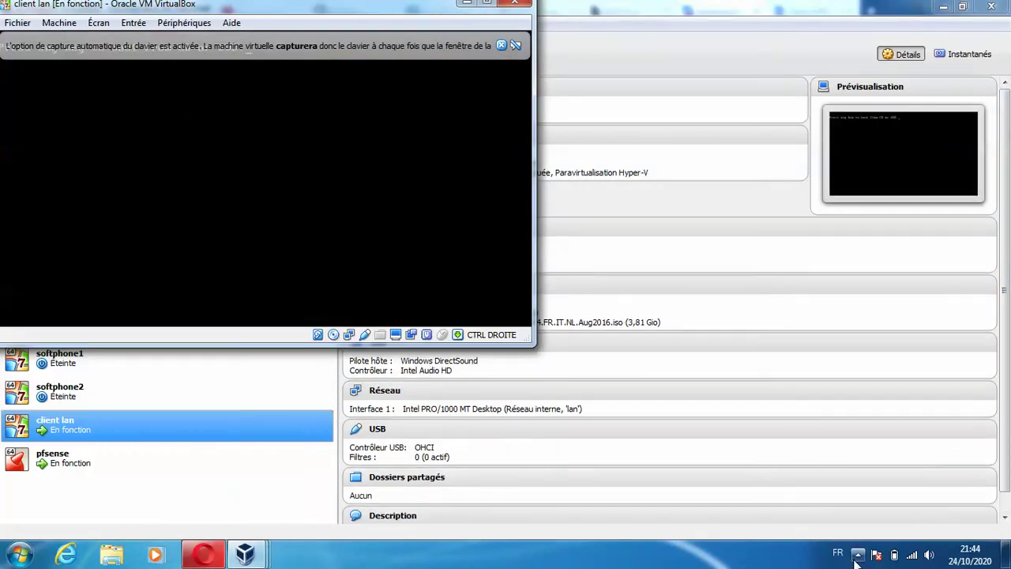
pyautogui.click(858, 554)
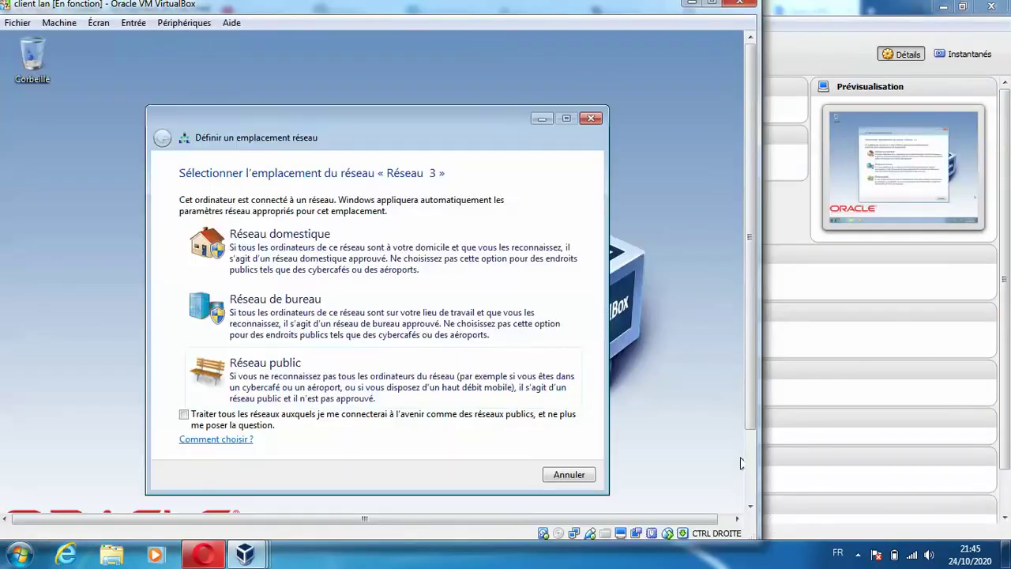
pyautogui.click(452, 355)
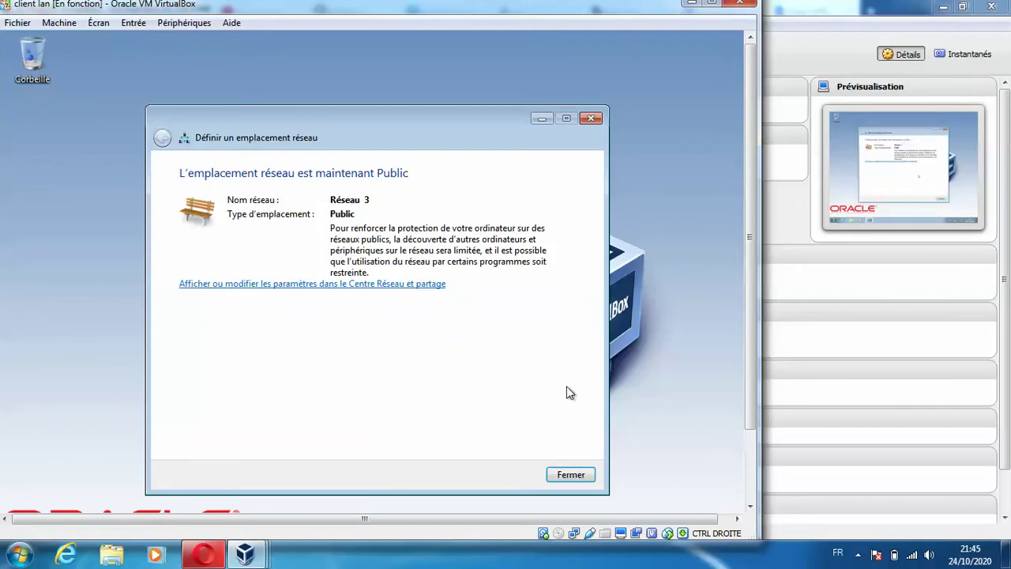
pyautogui.click(574, 473)
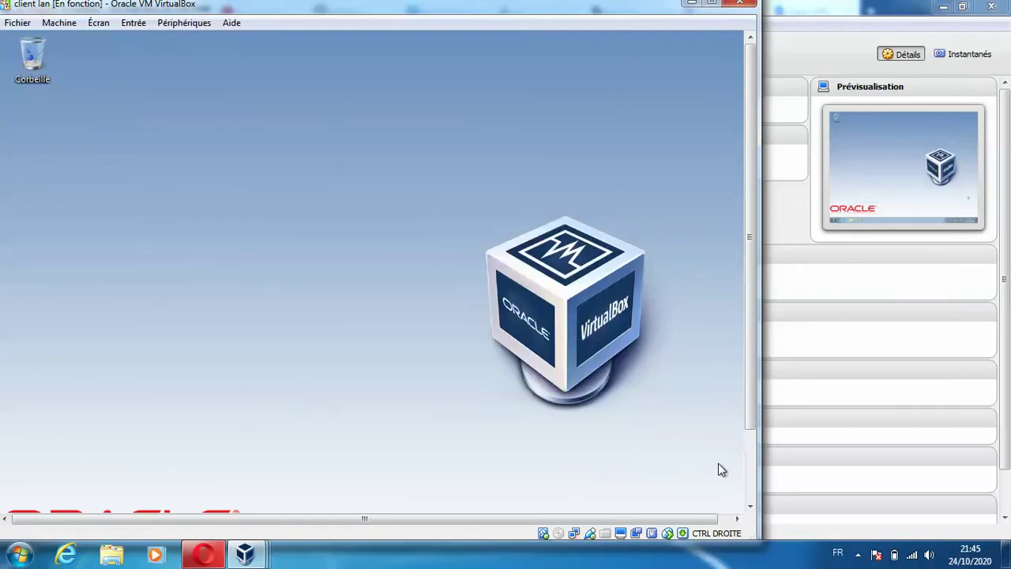
# - Run ipconfig in cmd to confirm address 172.16.1.10 with gateway 172.16.1.1
pyautogui.click(748, 471)
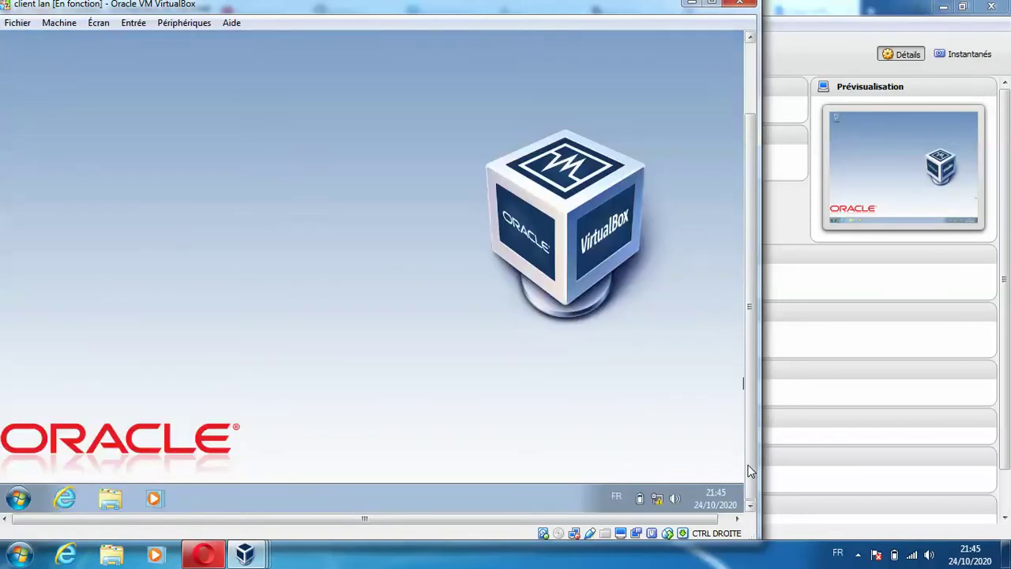
pyautogui.click(19, 497)
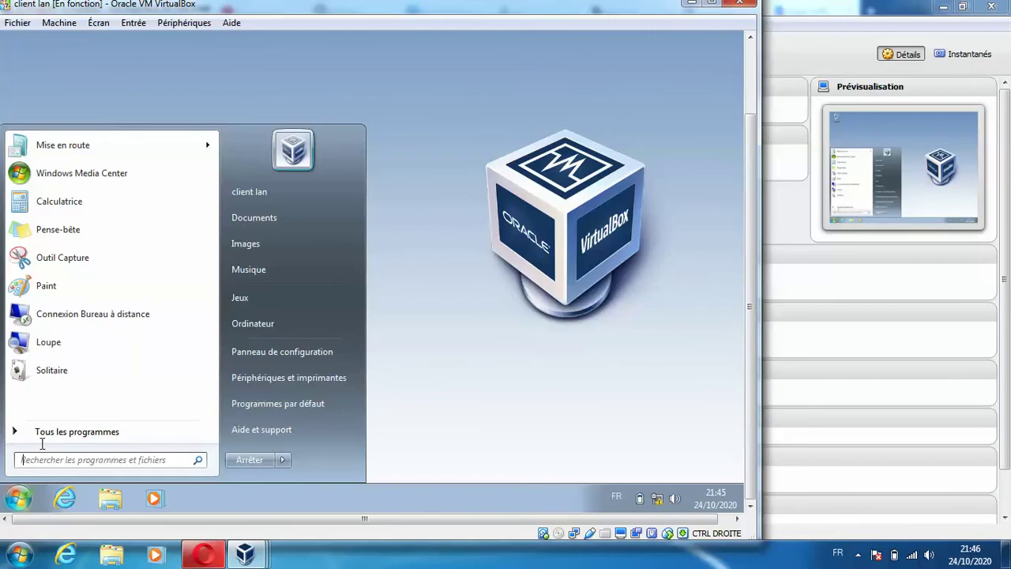
pyautogui.write('cmd')
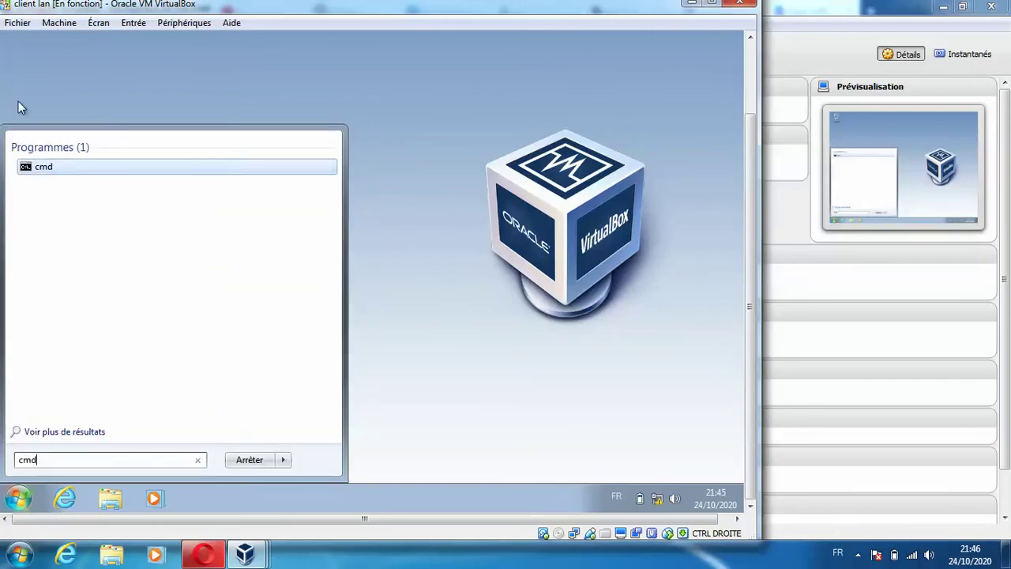
pyautogui.click(44, 167)
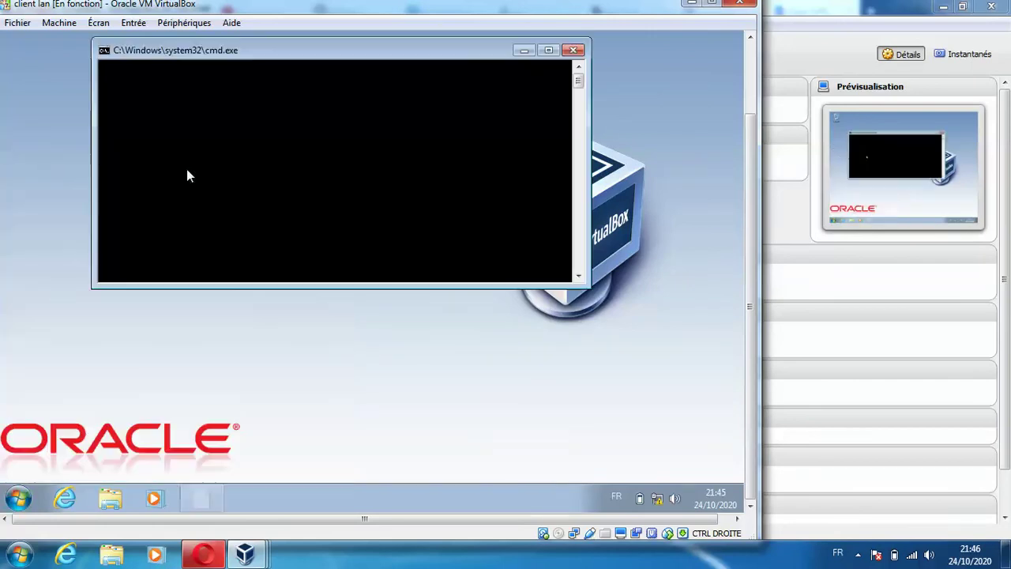
pyautogui.write('ip')
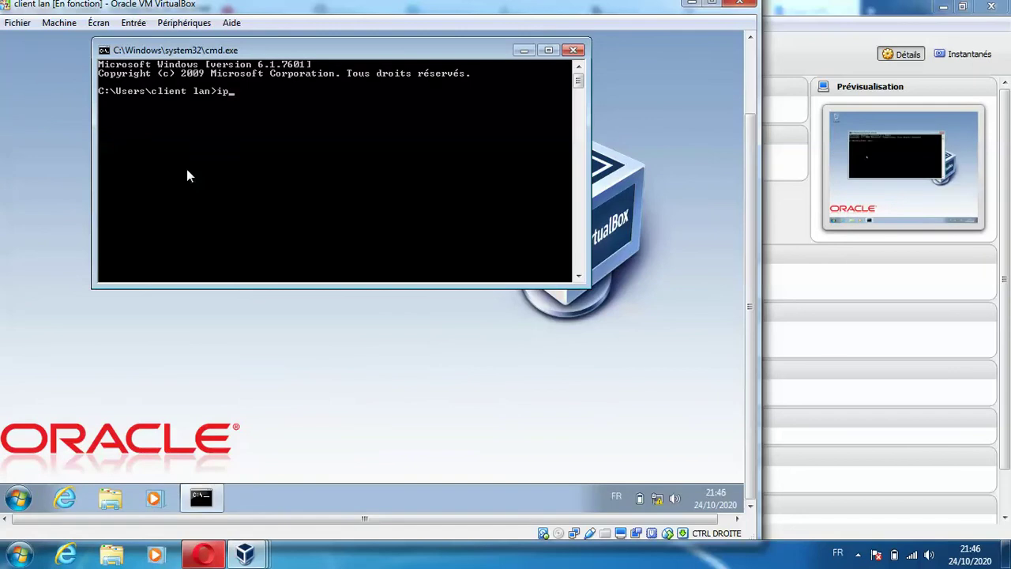
pyautogui.write('config')
pyautogui.press('Return')
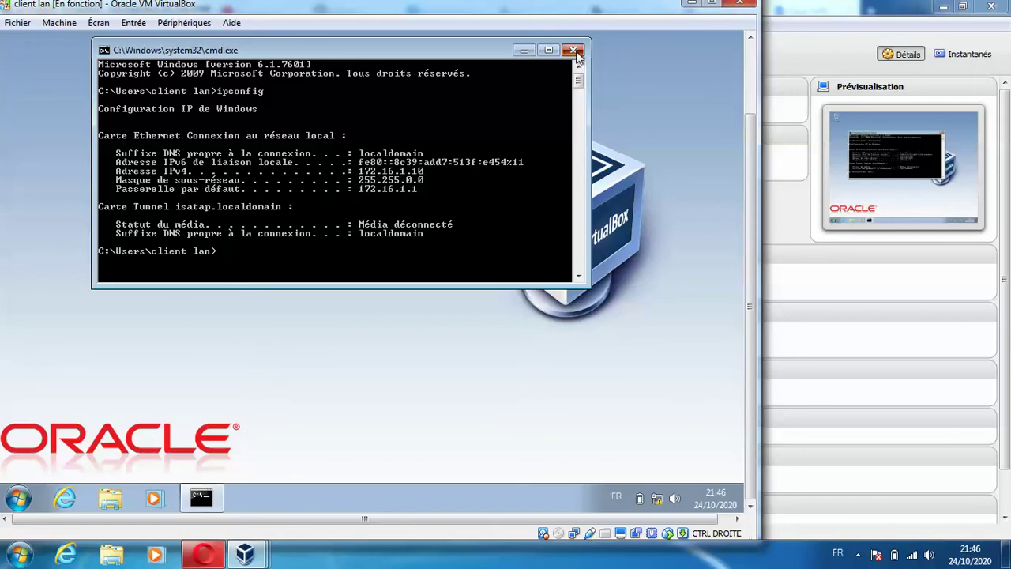
pyautogui.click(574, 51)
# - Launch Internet Explorer in the client VM and return to the pfSense page
pyautogui.click(67, 497)
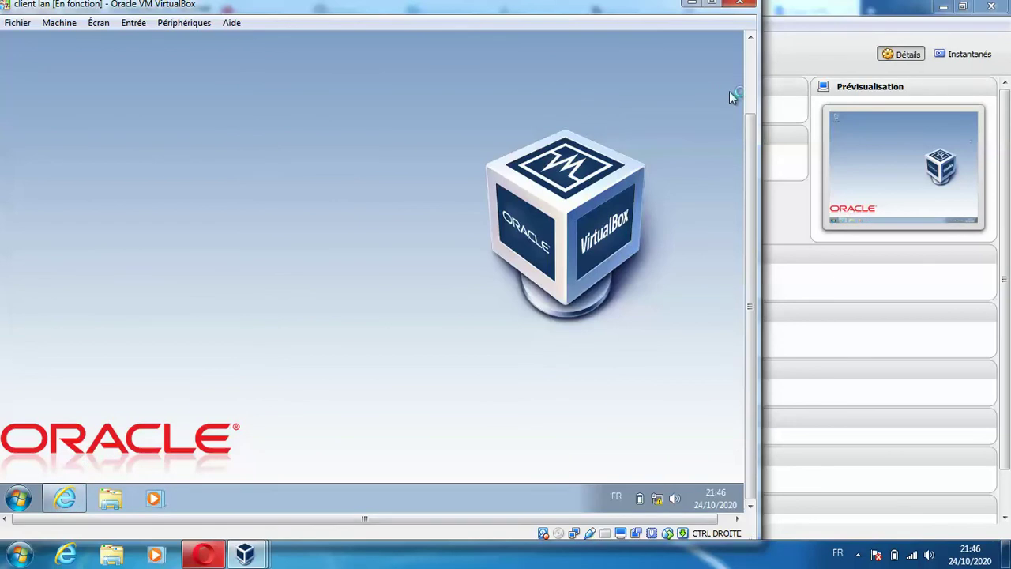
pyautogui.click(750, 78)
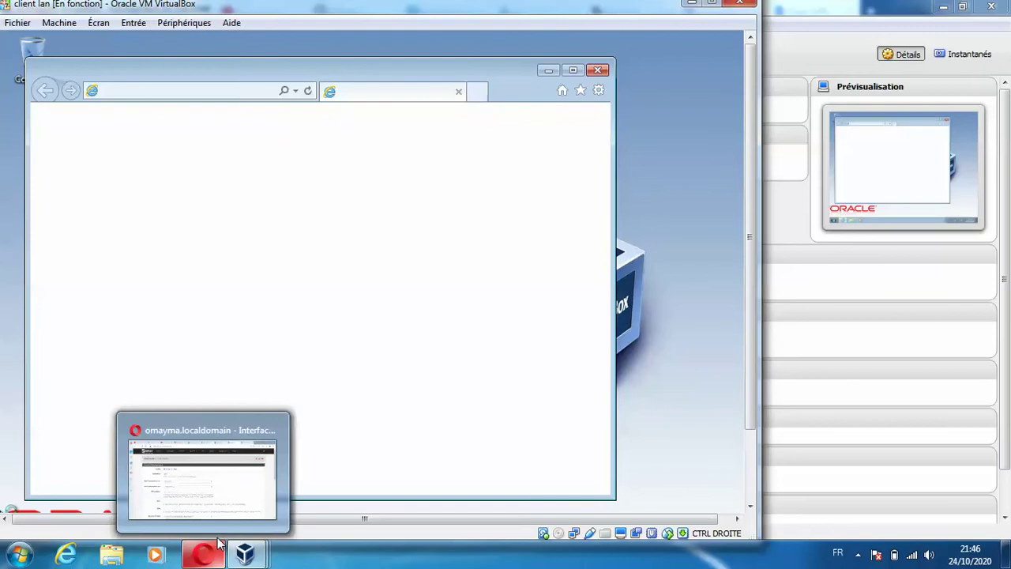
pyautogui.click(212, 554)
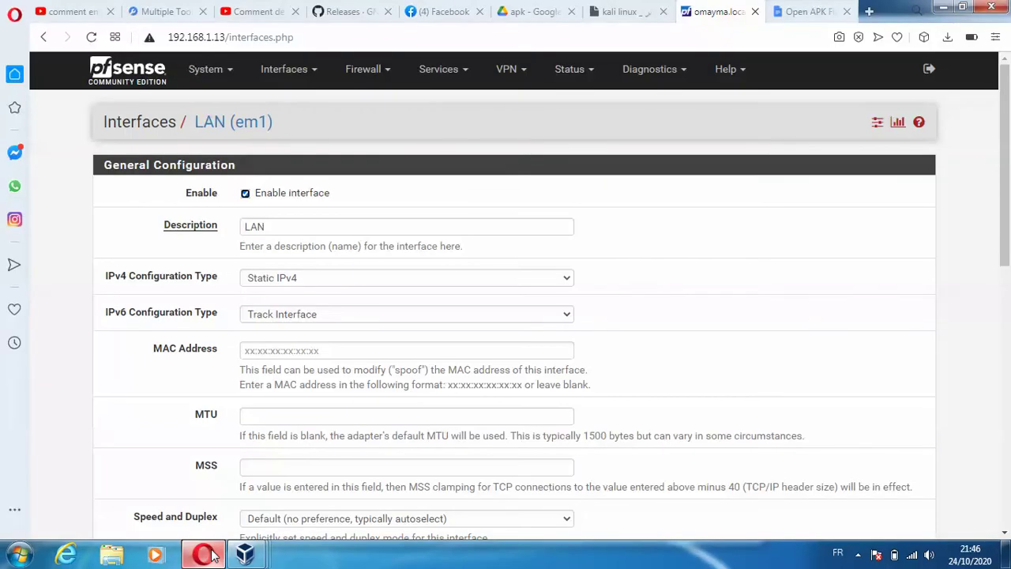
# - Open the Squid Proxy Server settings from pfSense's Services menu
pyautogui.click(571, 71)
pyautogui.click(572, 71)
pyautogui.click(573, 72)
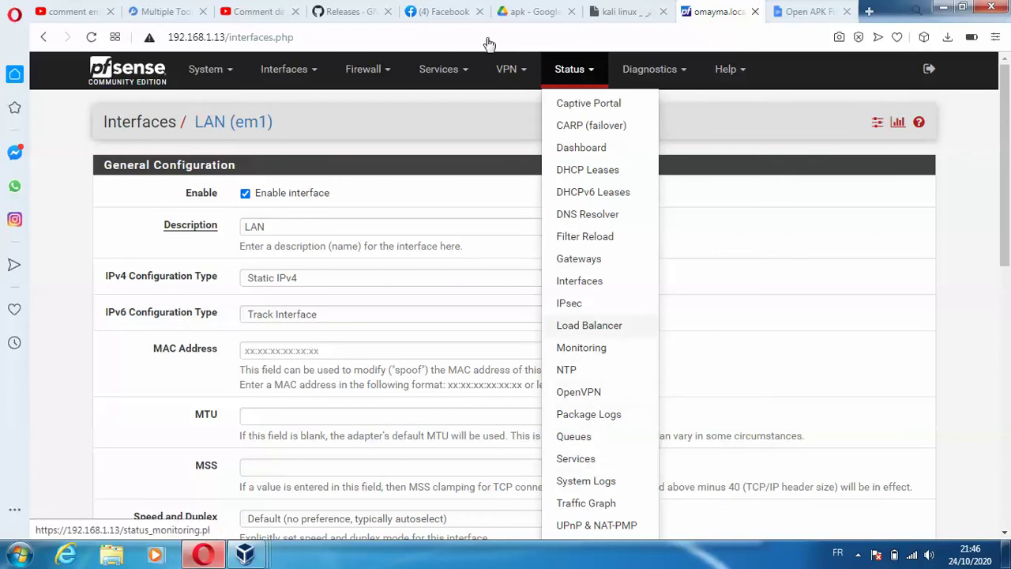
pyautogui.click(446, 69)
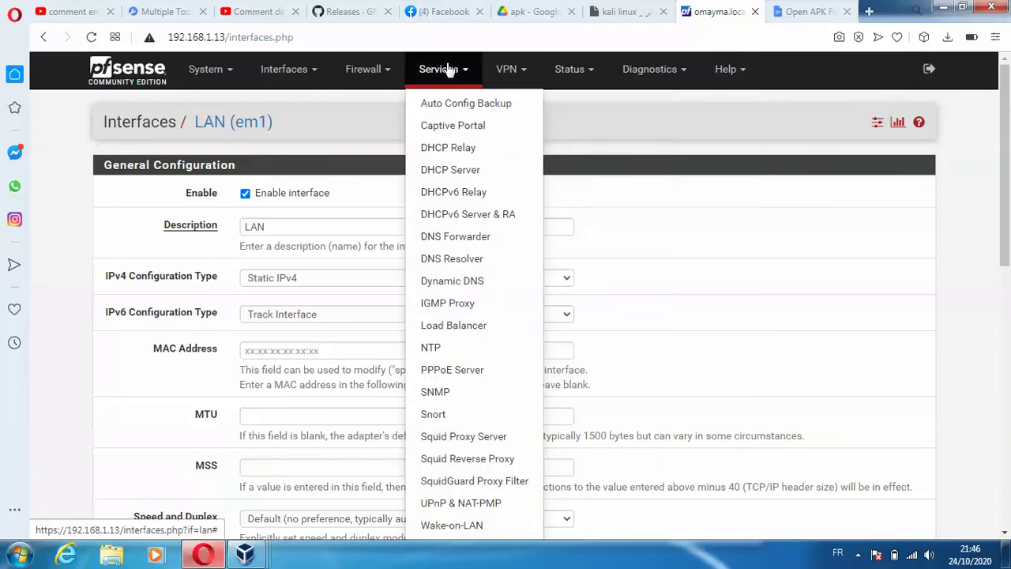
pyautogui.click(473, 437)
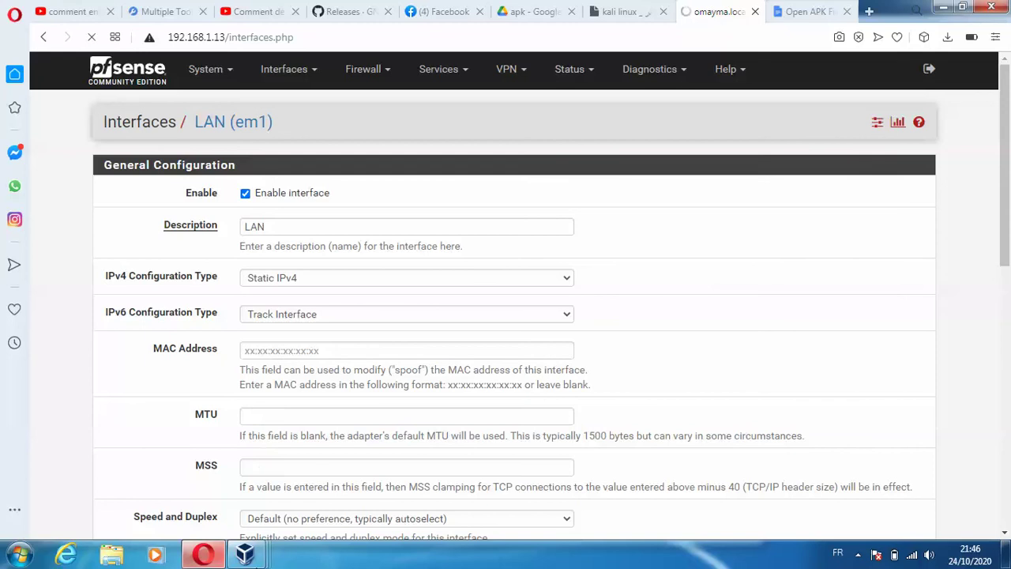
# - Accept the chosen Internet Explorer 11 first-run setup options in the client VM
pyautogui.moveTo(246, 554)
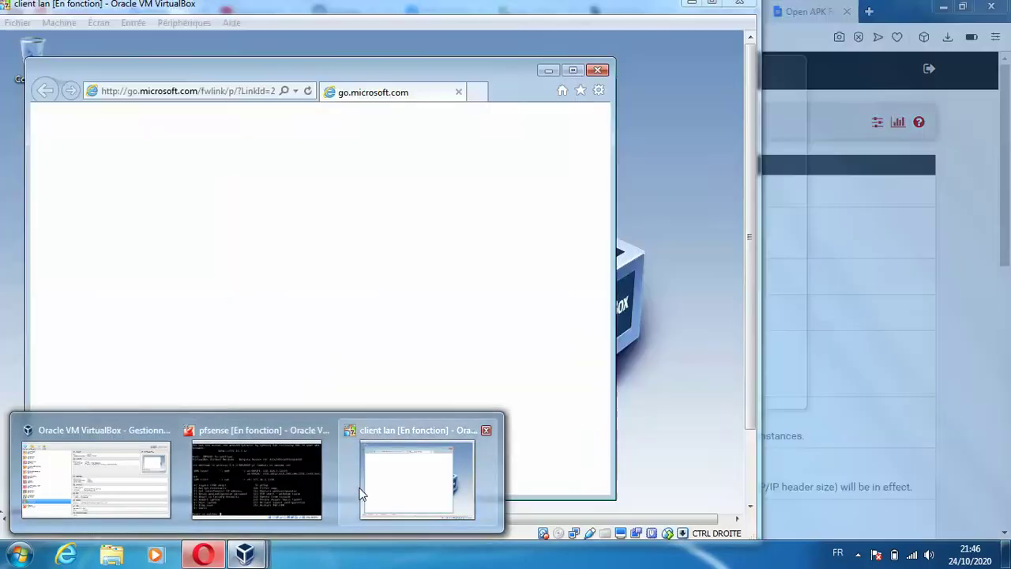
pyautogui.click(359, 490)
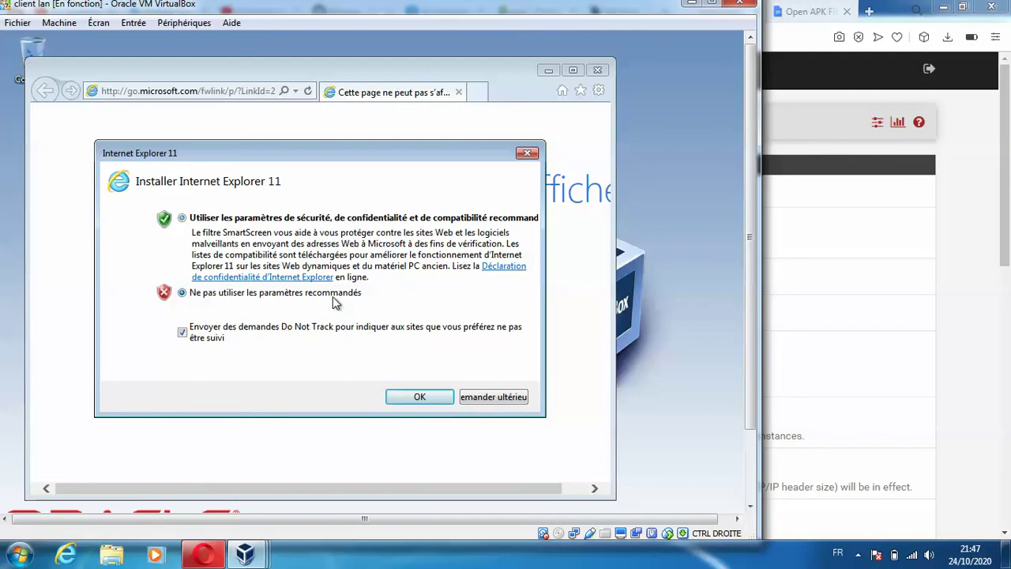
pyautogui.click(419, 396)
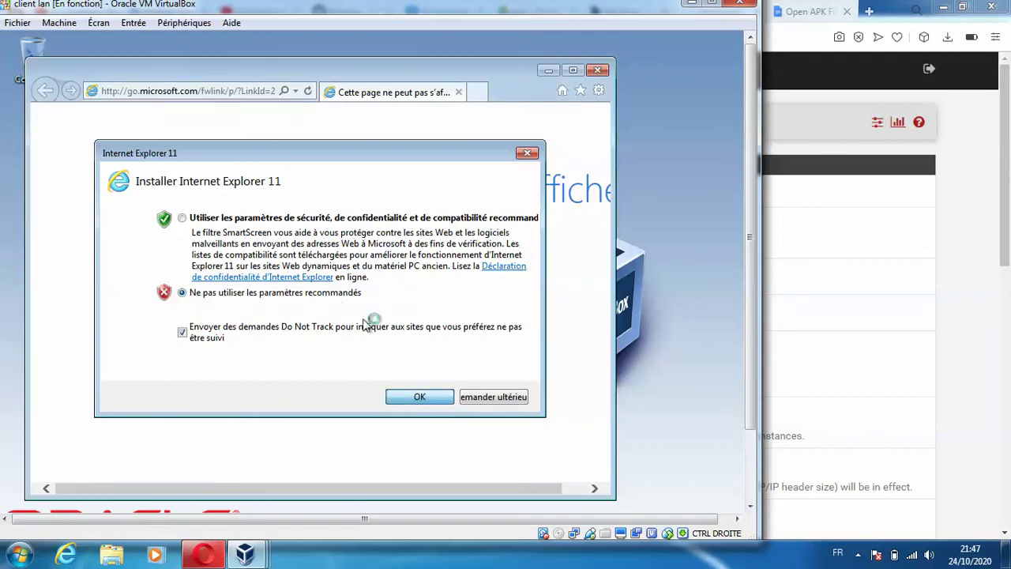
# - Try loading yahoo.fr and yahoo.fe, then enter 172.16.1.1 in the address bar
pyautogui.click(177, 91)
pyautogui.write('yahoof')
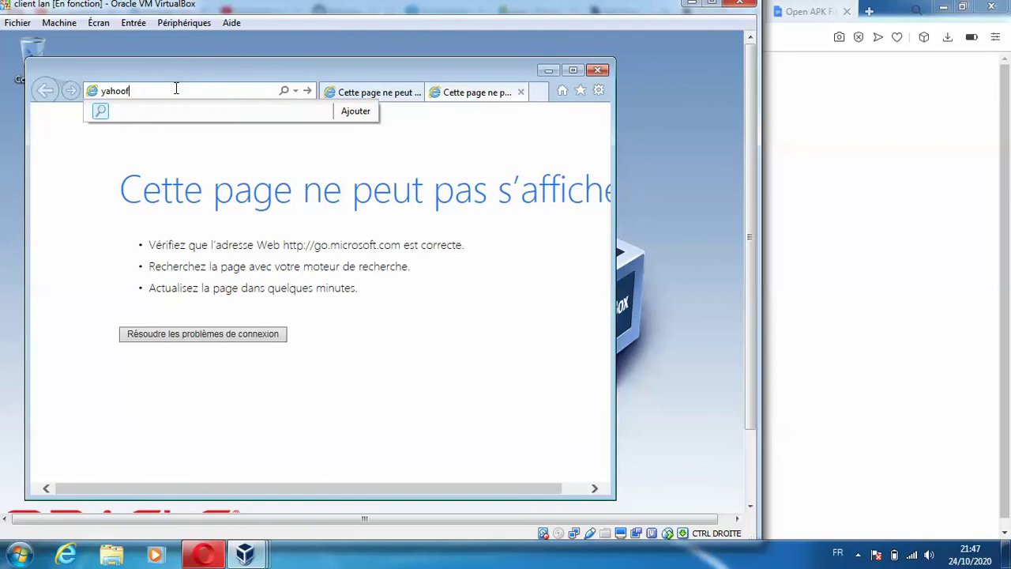
pyautogui.press('BackSpace')
pyautogui.press('BackSpace')
pyautogui.press('Return')
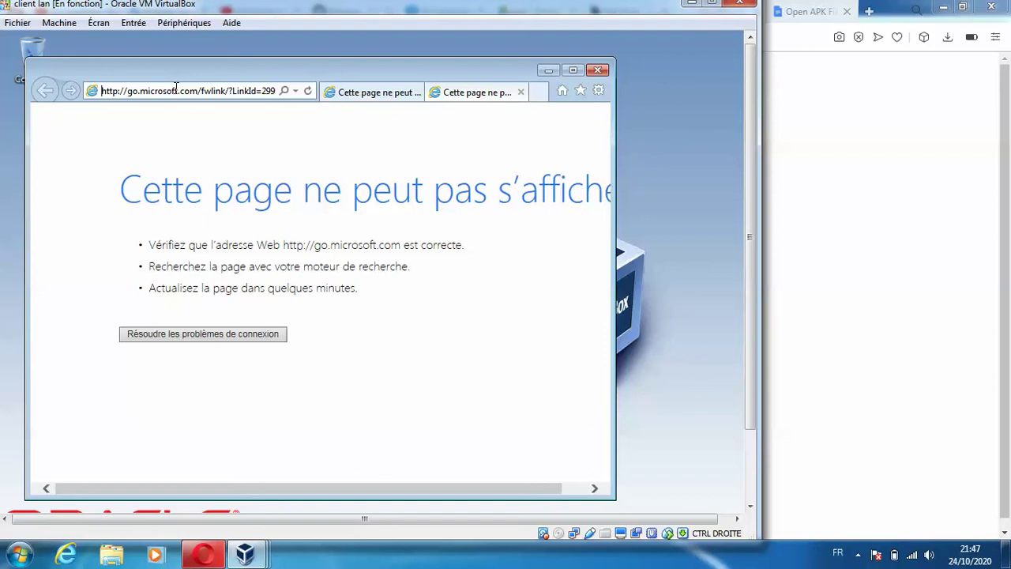
pyautogui.click(341, 93)
pyautogui.click(234, 90)
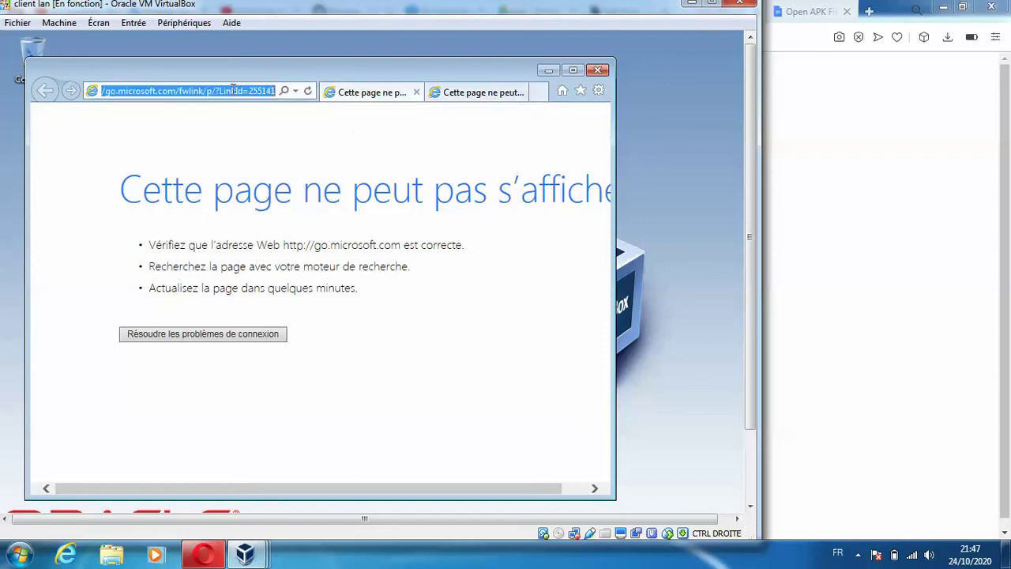
pyautogui.write('yahoo.fe')
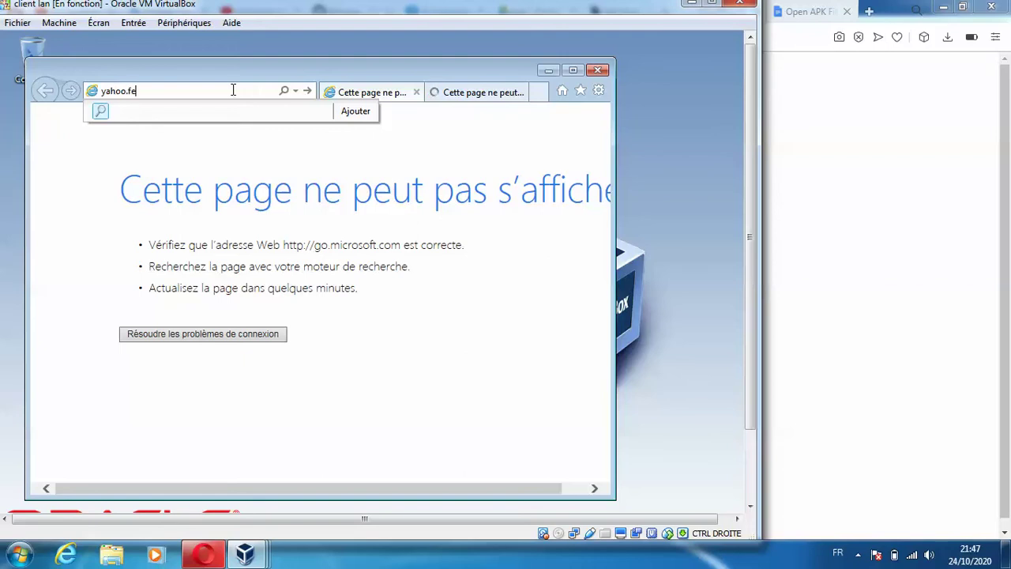
pyautogui.press('Return')
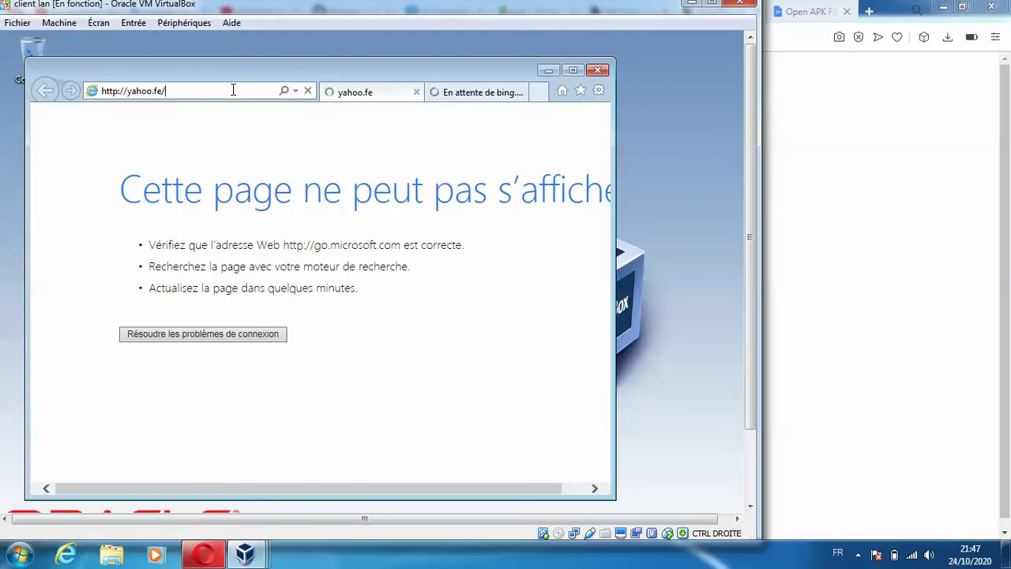
pyautogui.click(232, 90)
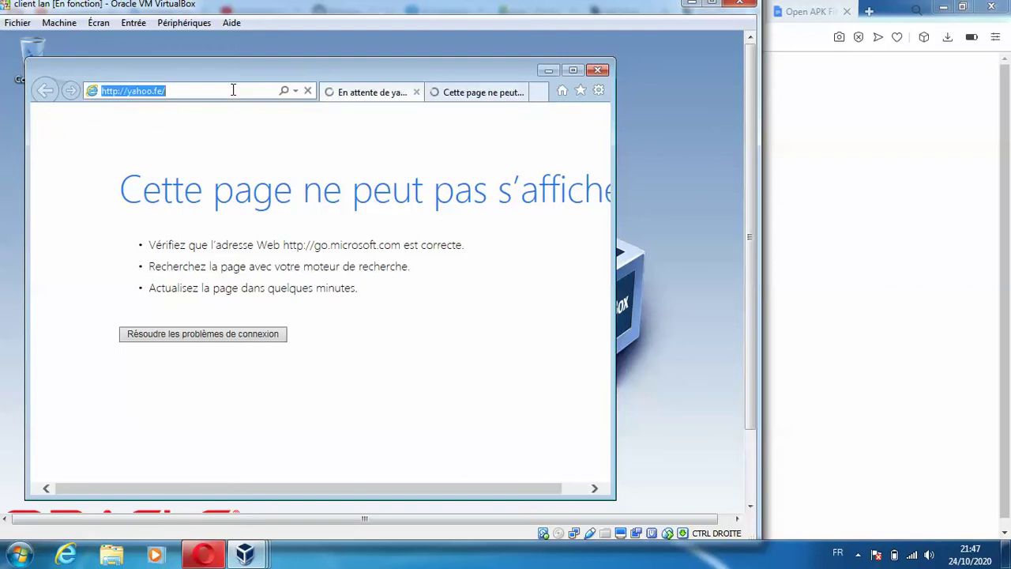
pyautogui.write('172.16.1')
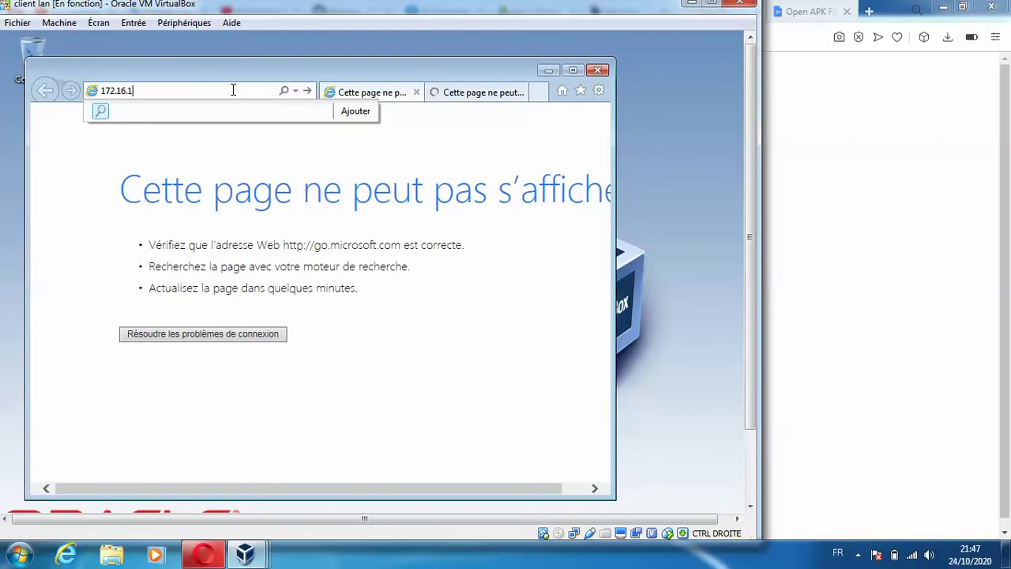
pyautogui.write('.1')
# - Load 172.16.1.1 and sign in to pfSense as admin with its password
pyautogui.press('Return')
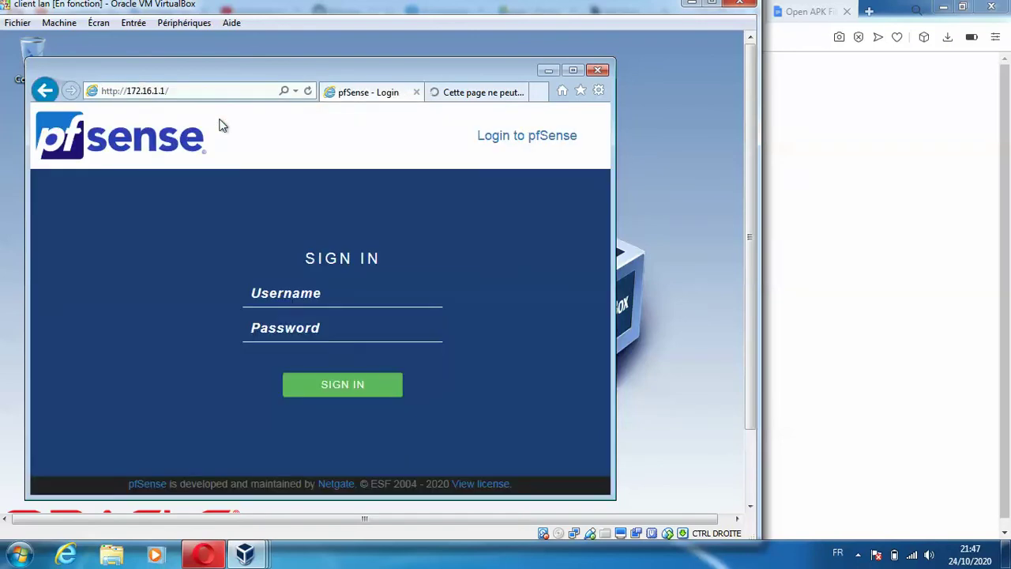
pyautogui.click(293, 287)
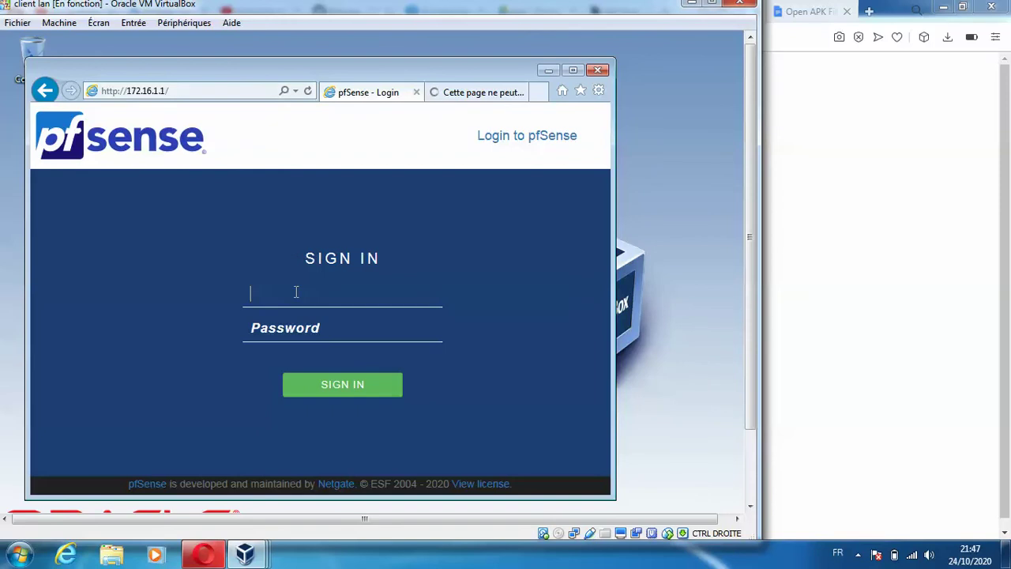
pyautogui.write('admin')
pyautogui.press('Tab')
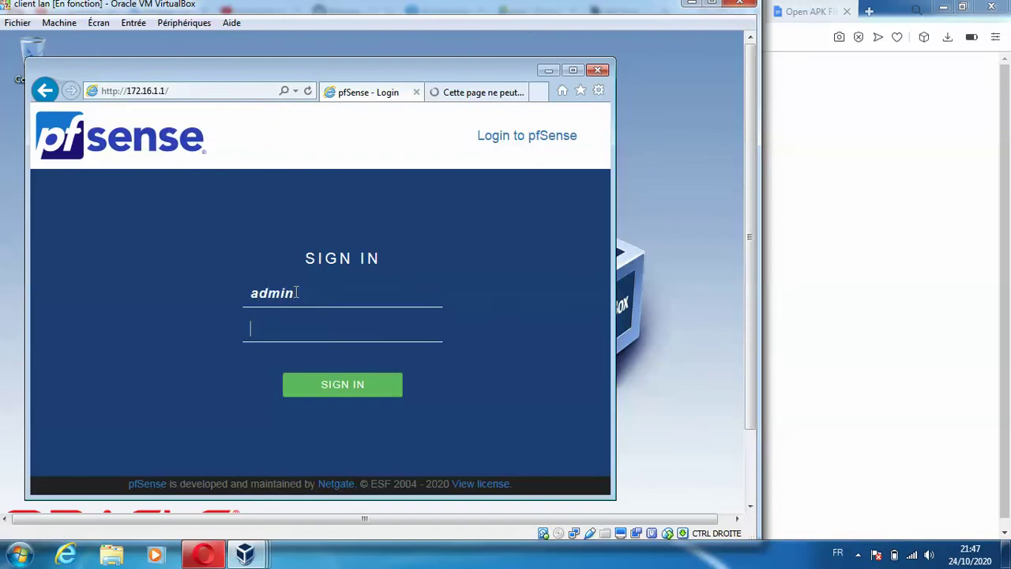
pyautogui.press('Return')
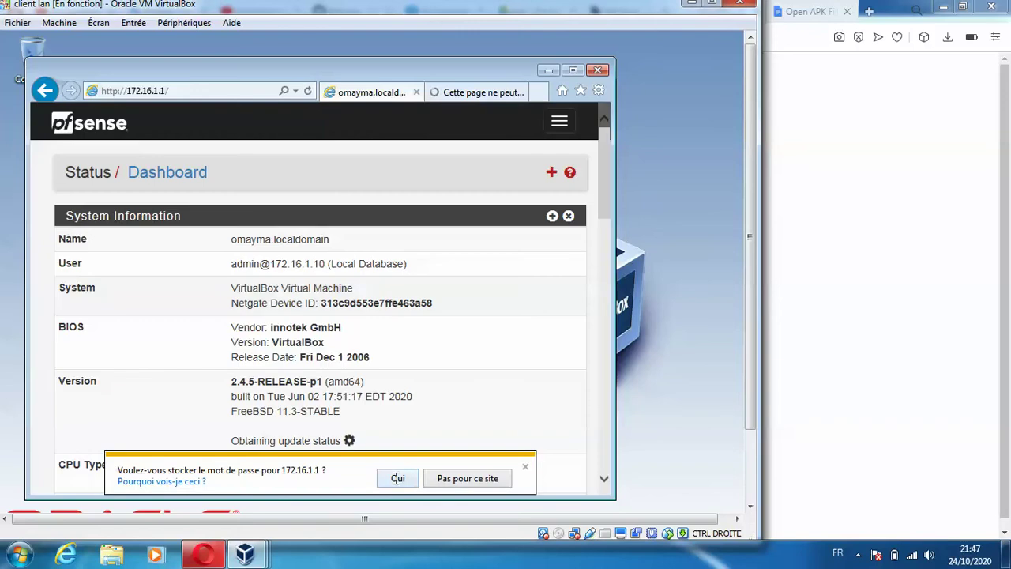
# - Save the 172.16.1.1 password and maximize the browser showing the pfSense dashboard
pyautogui.click(397, 477)
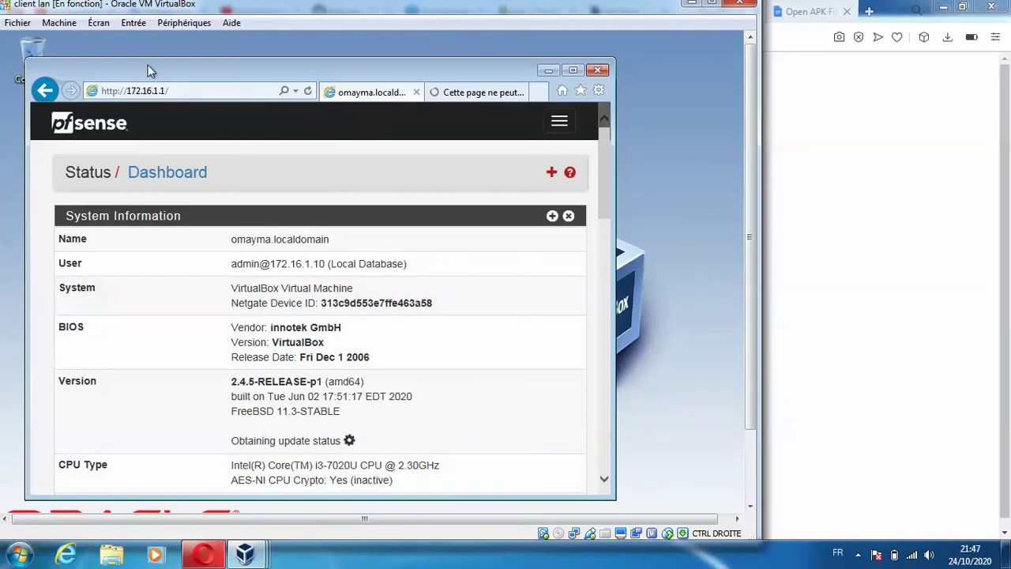
pyautogui.click(574, 70)
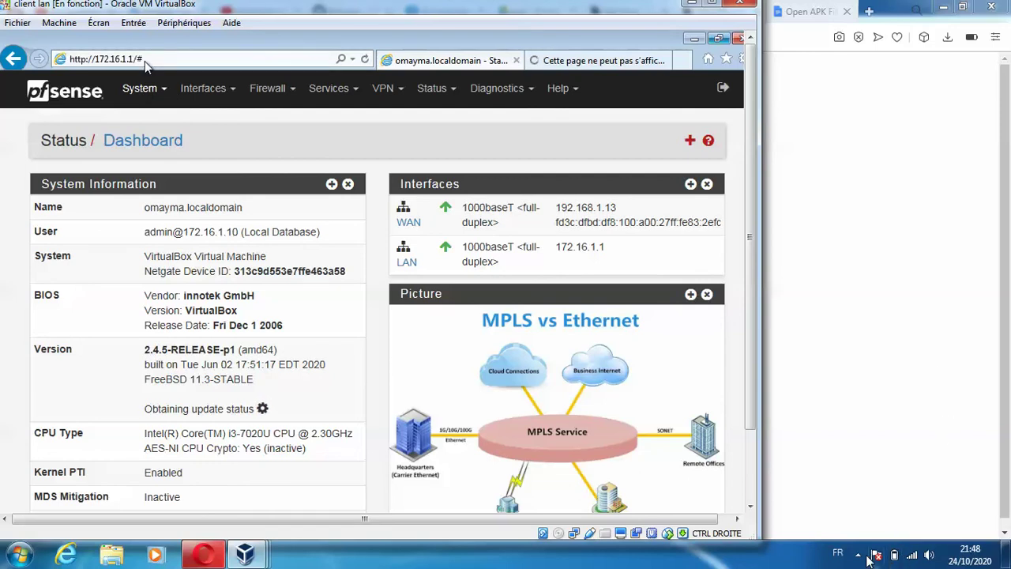
# - Sort the certificate authorities list by Actions, then by In Use
pyautogui.click(859, 556)
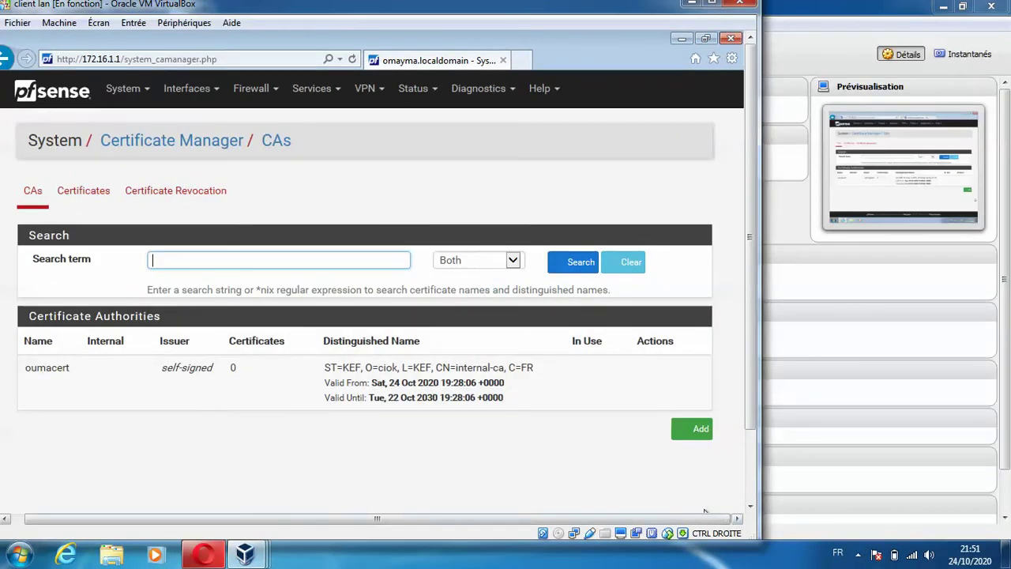
pyautogui.click(599, 401)
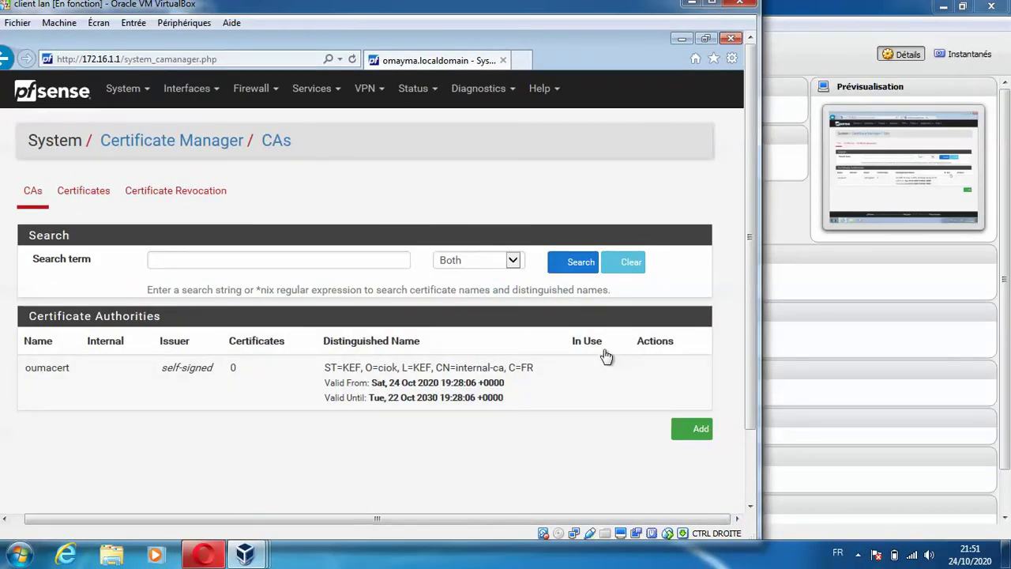
pyautogui.click(647, 345)
pyautogui.click(577, 345)
# - Restore and widen the Internet Explorer window, then open a new tab
pyautogui.click(706, 40)
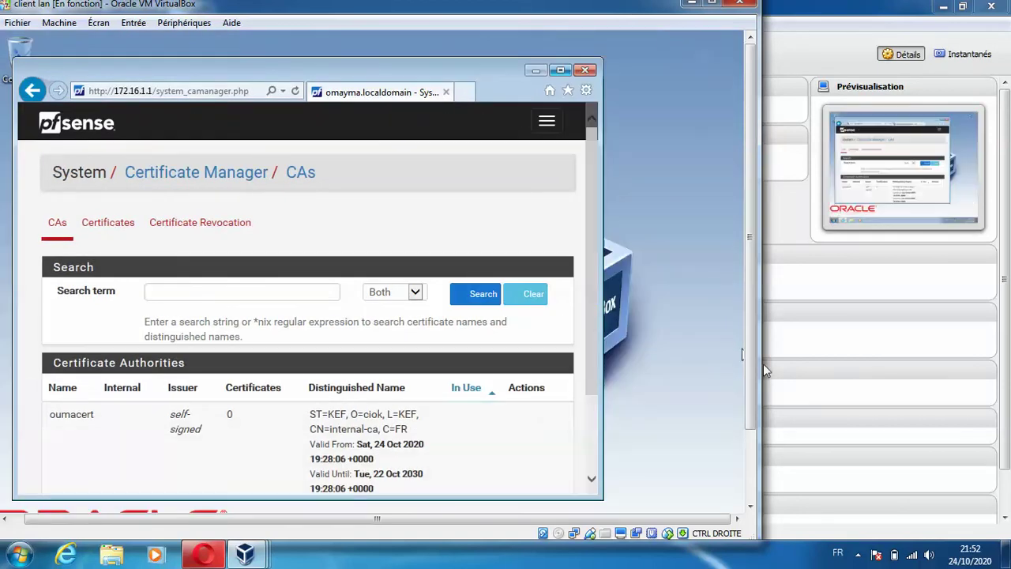
pyautogui.click(591, 422)
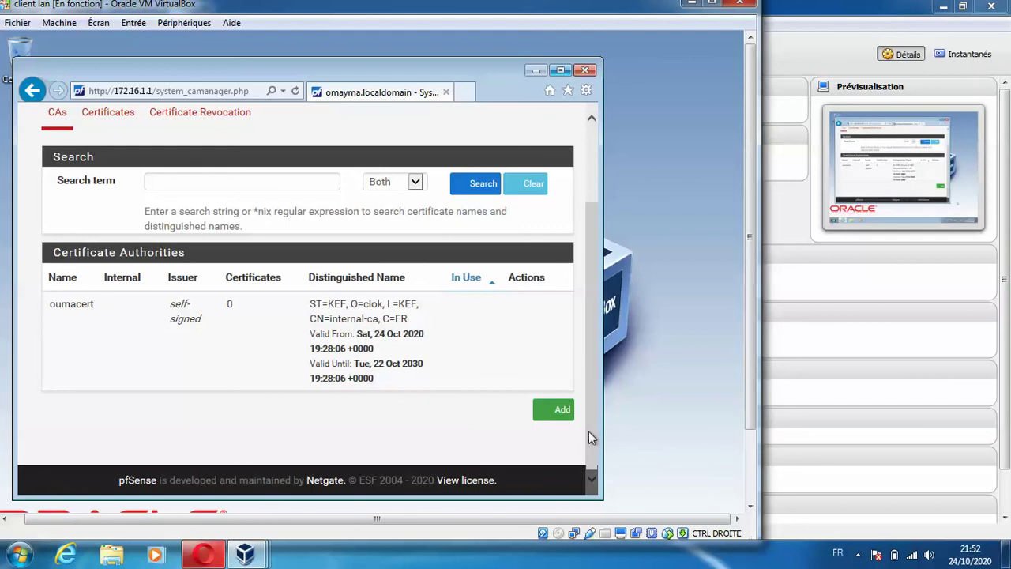
pyautogui.moveTo(602, 387); pyautogui.dragTo(673, 387)
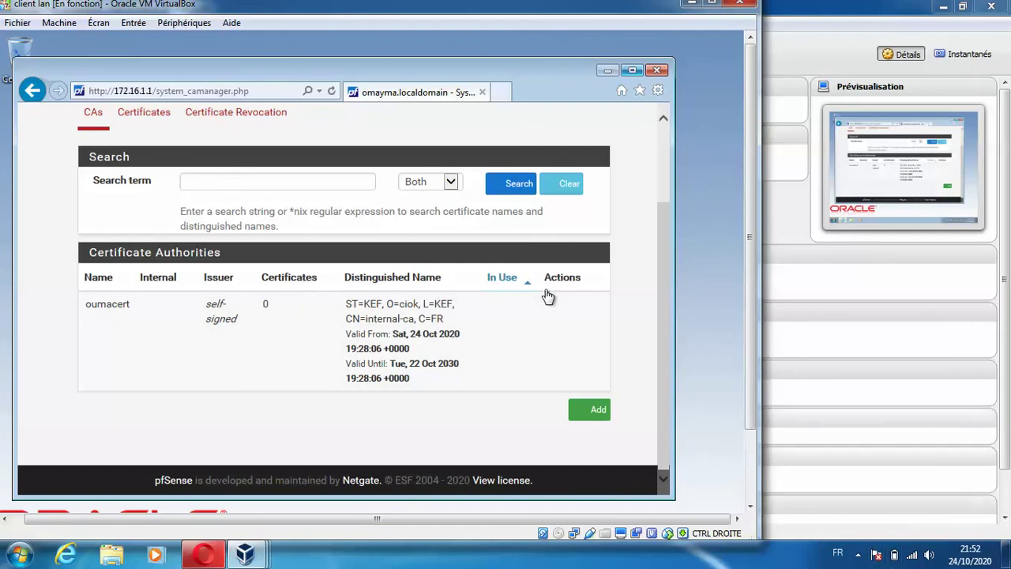
pyautogui.click(509, 93)
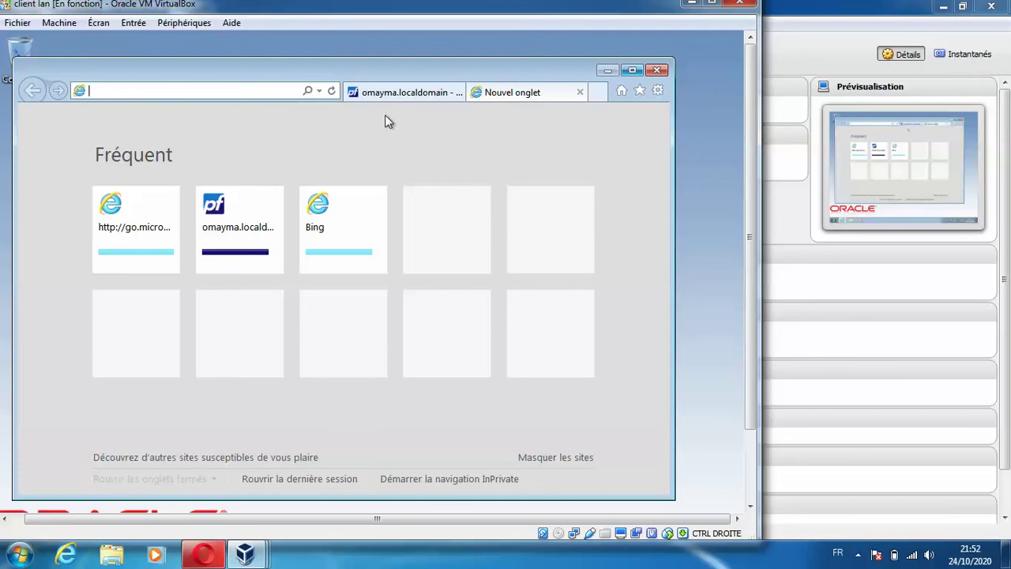
pyautogui.write('you')
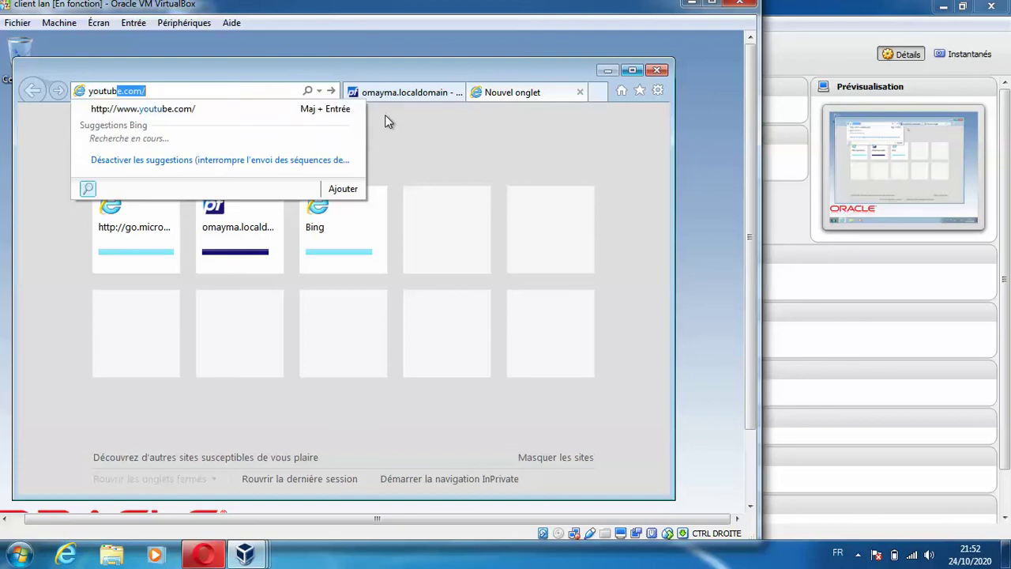
pyautogui.write('tube')
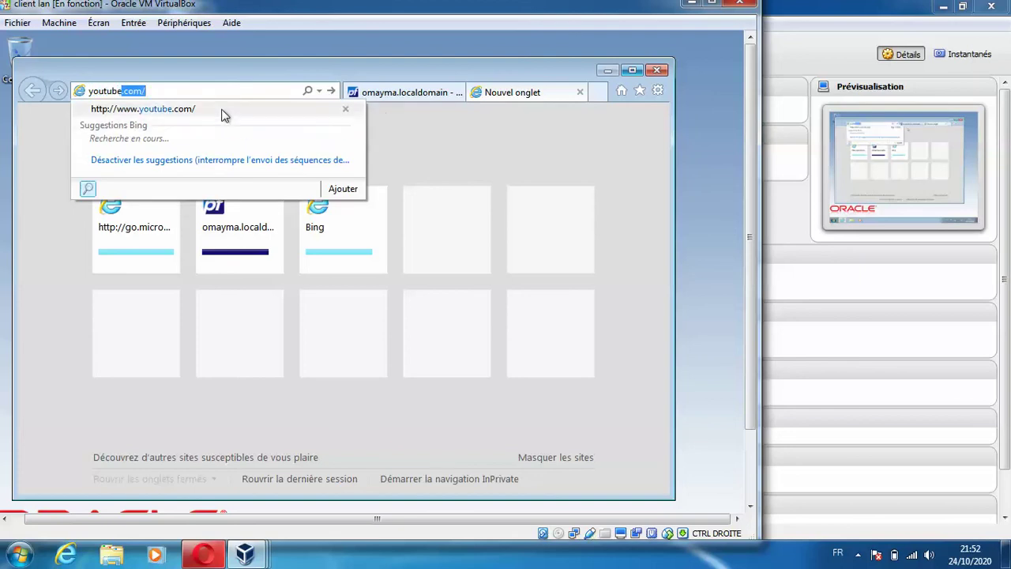
pyautogui.click(221, 111)
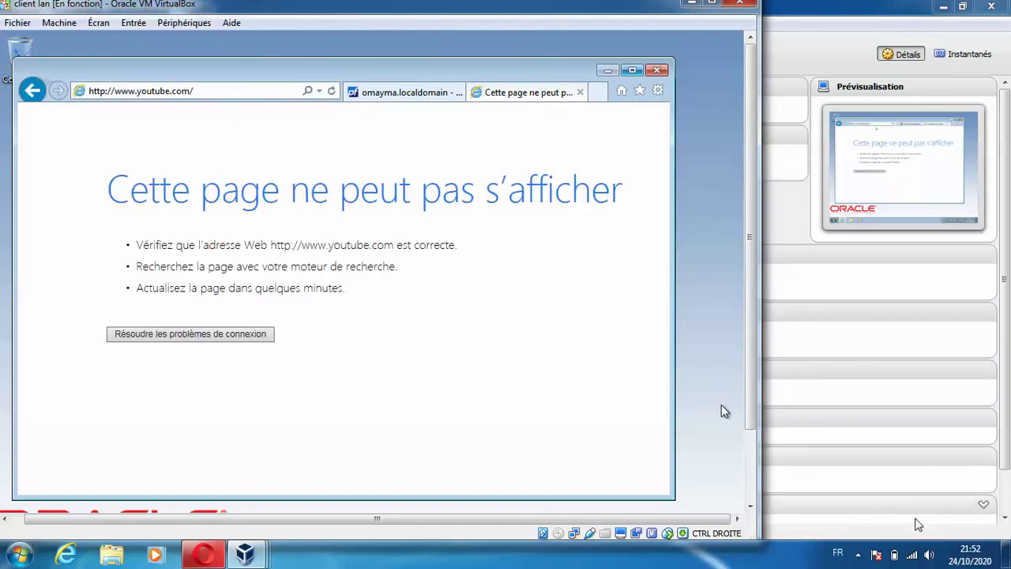
pyautogui.click(859, 555)
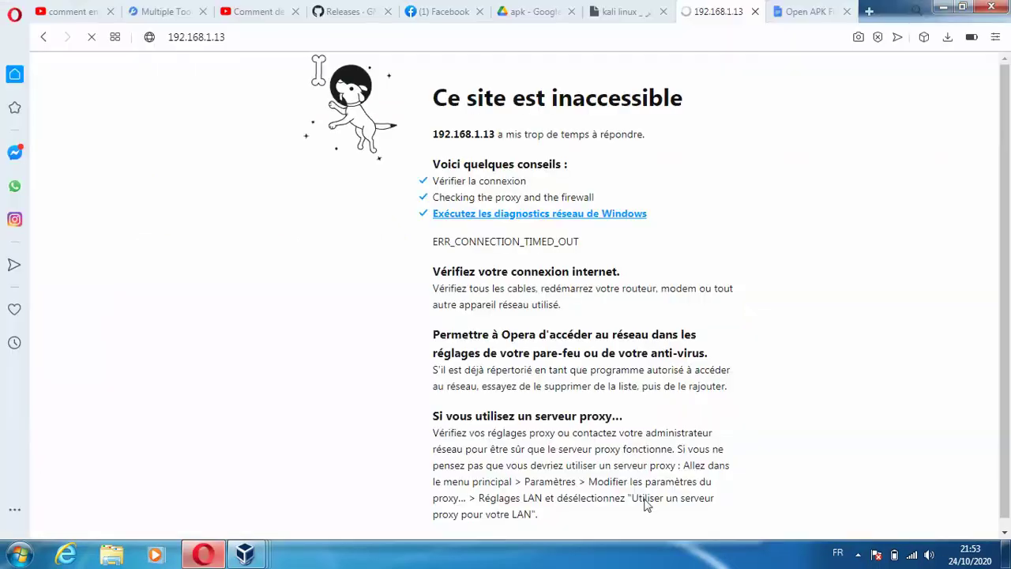
# - Power off the pfSense virtual machine
pyautogui.moveTo(261, 555)
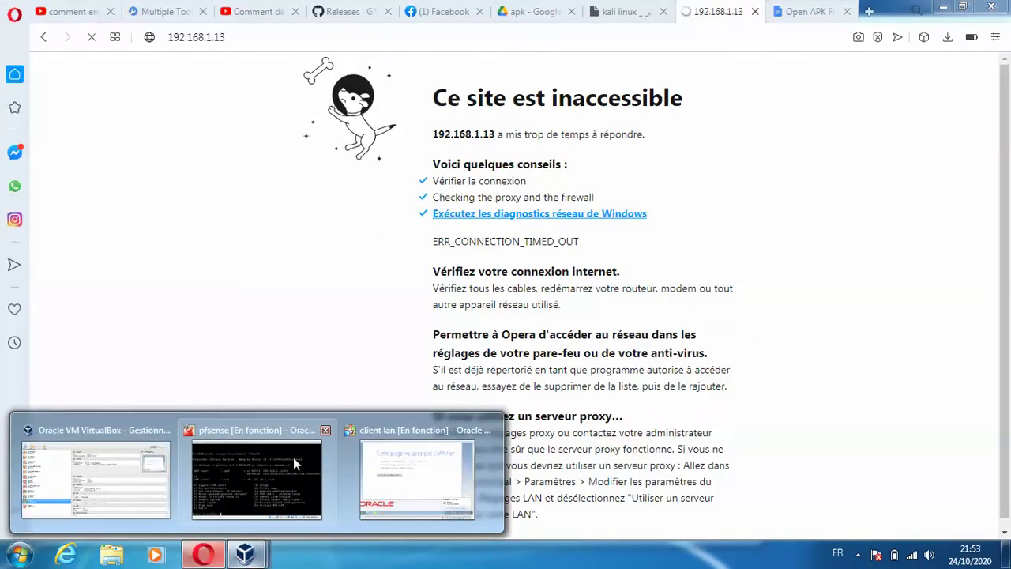
pyautogui.click(292, 457)
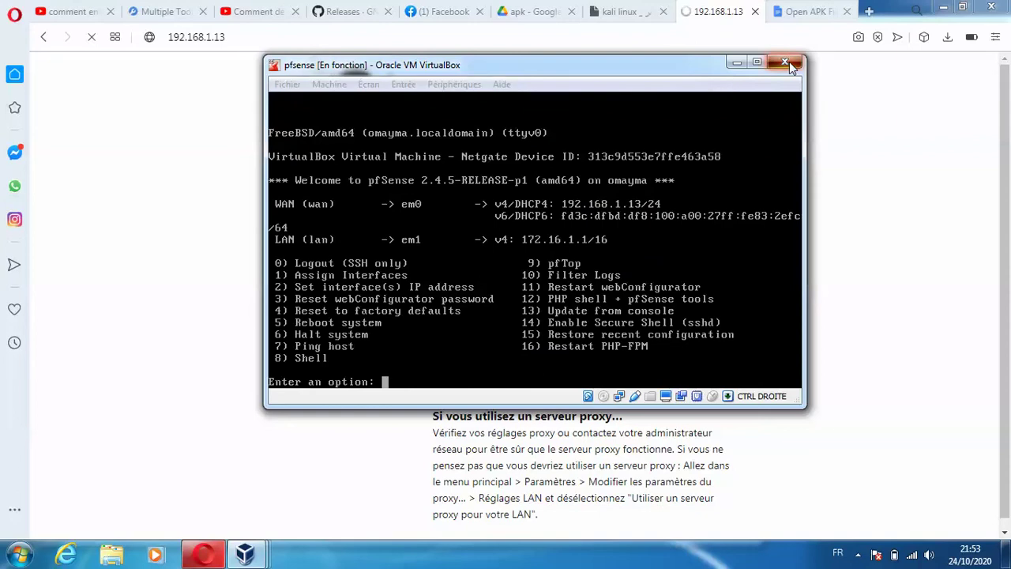
pyautogui.click(785, 61)
pyautogui.click(476, 271)
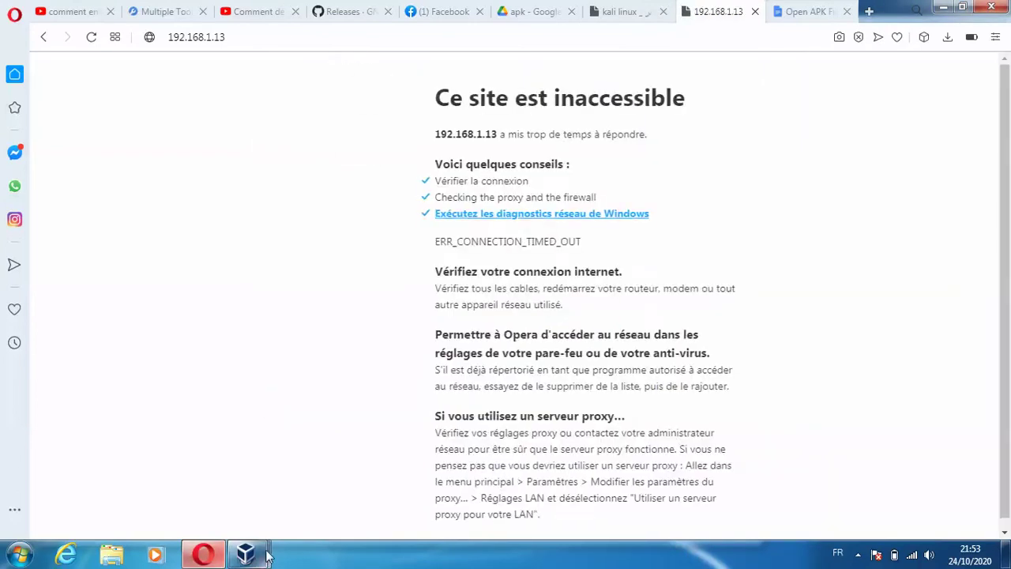
# - Start the pfSense VM again from the VirtualBox Manager and return to the client lan machine
pyautogui.moveTo(267, 555)
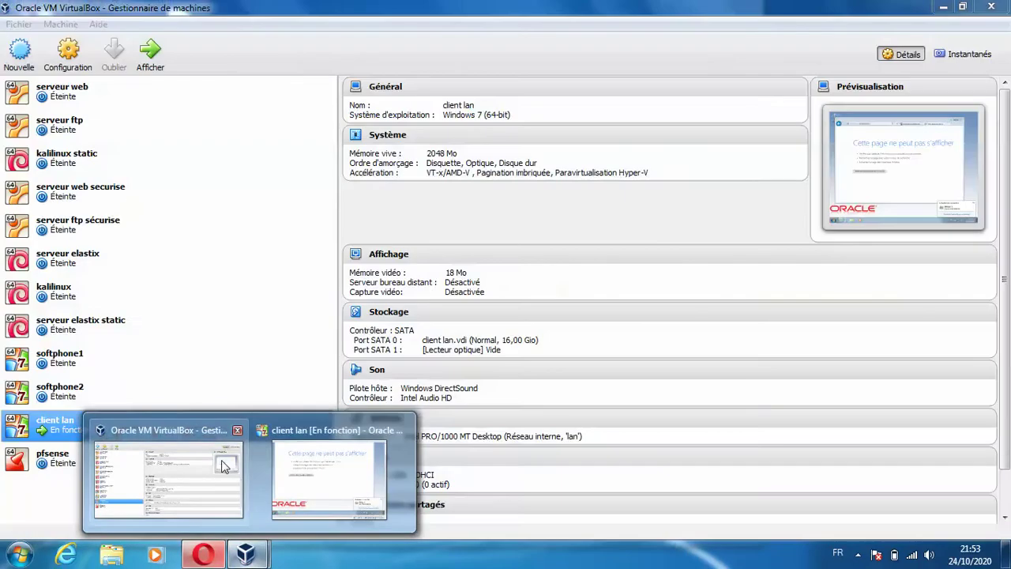
pyautogui.click(221, 461)
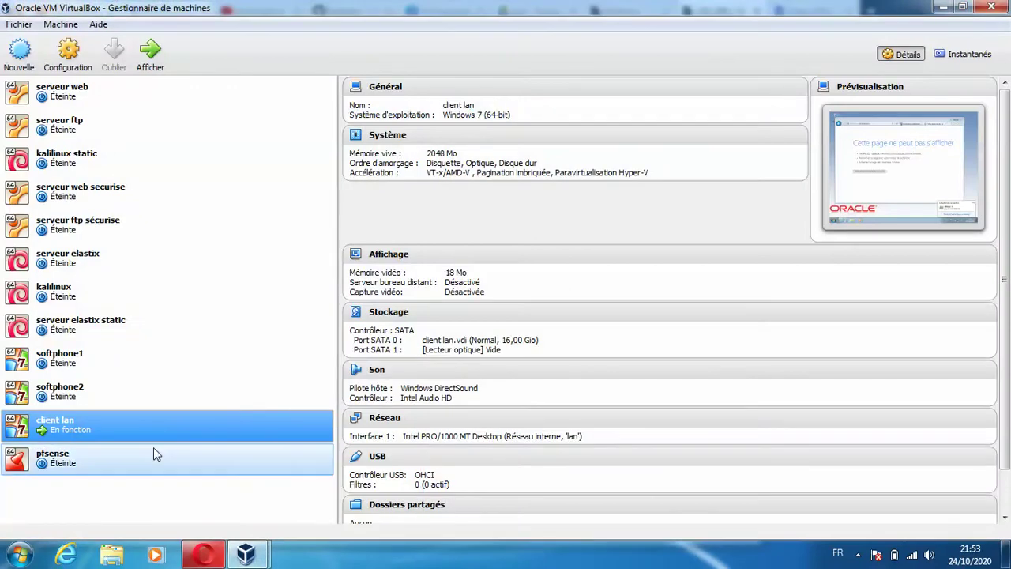
pyautogui.click(154, 450)
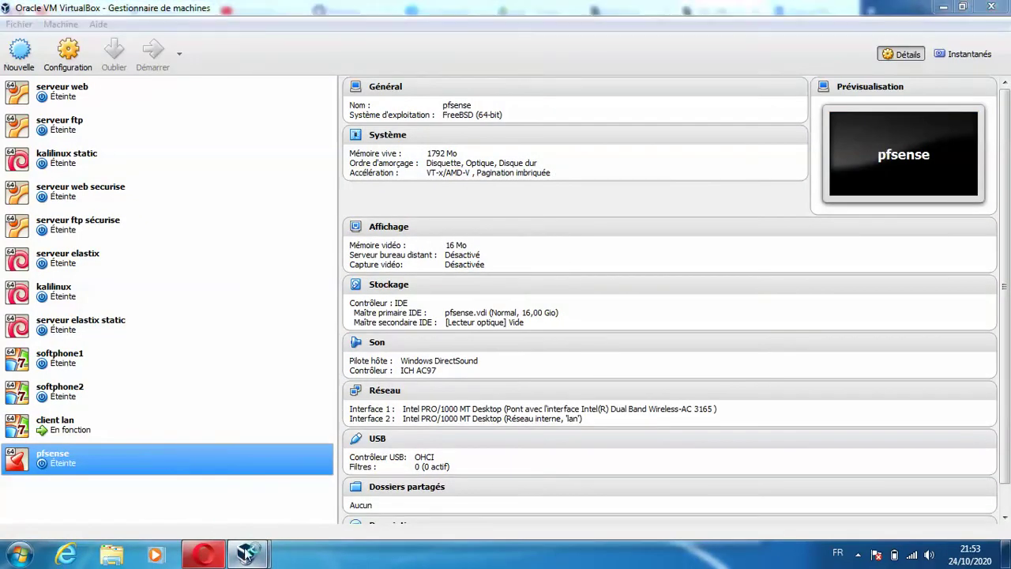
pyautogui.moveTo(246, 552)
pyautogui.click(376, 434)
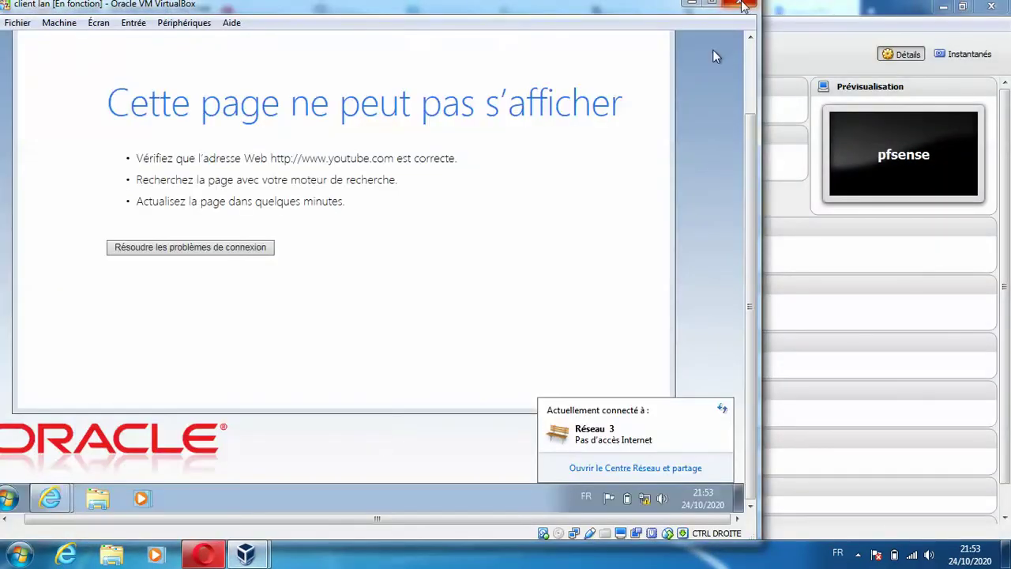
pyautogui.click(743, 4)
pyautogui.click(320, 315)
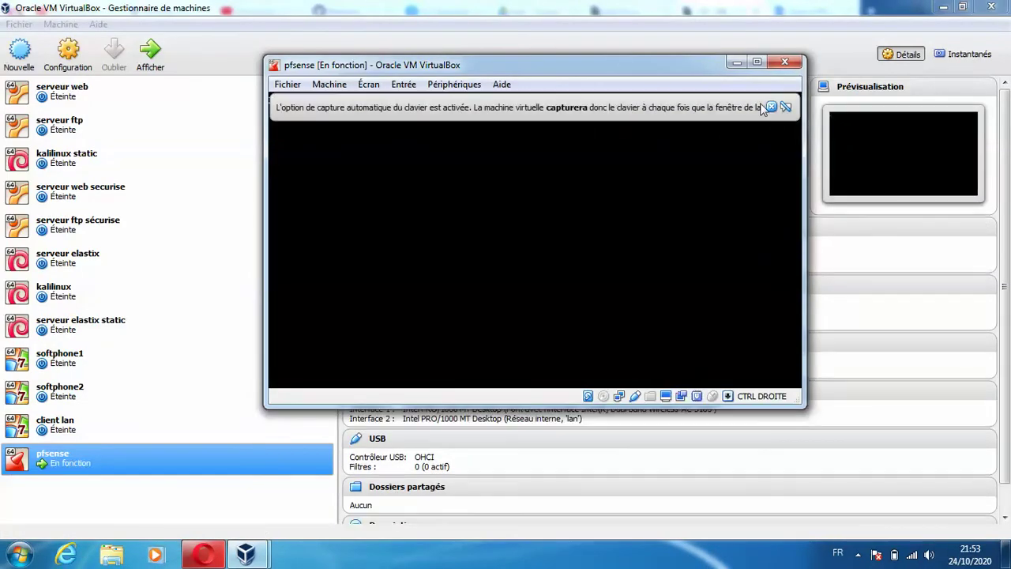
# - Dismiss the keyboard capture and mouse integration notices in the client lan VM
pyautogui.click(771, 107)
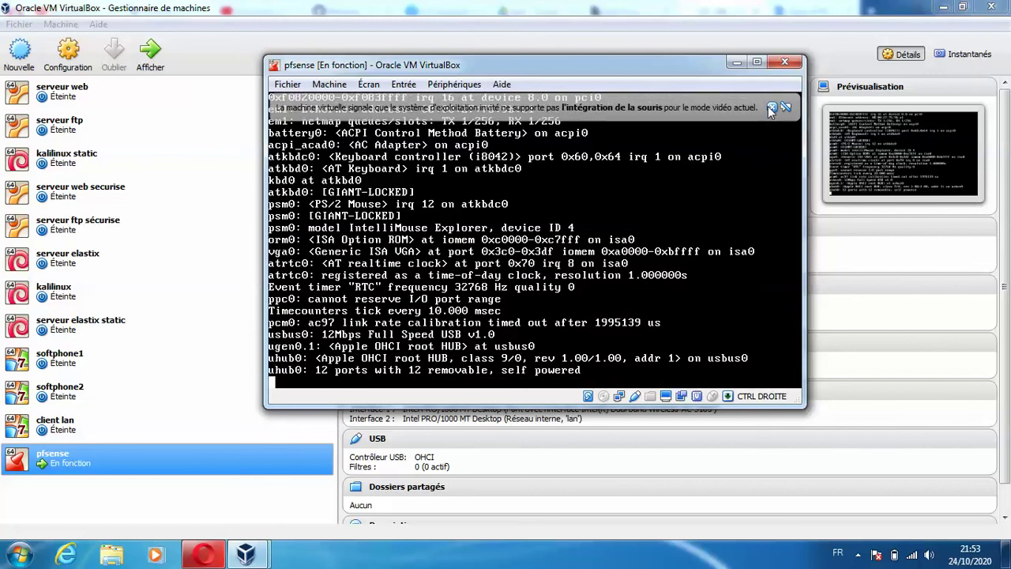
pyautogui.click(771, 108)
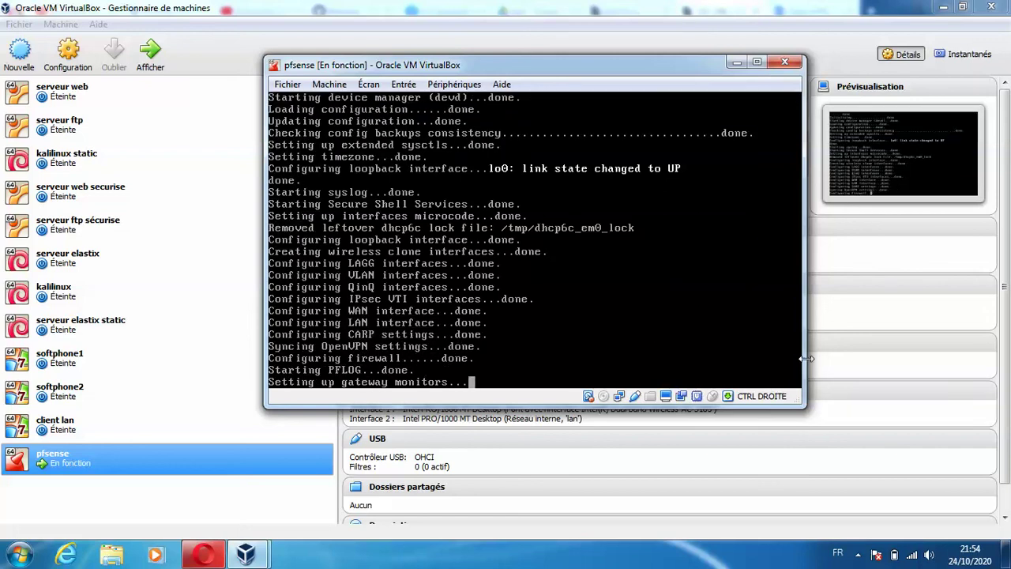
pyautogui.click(858, 552)
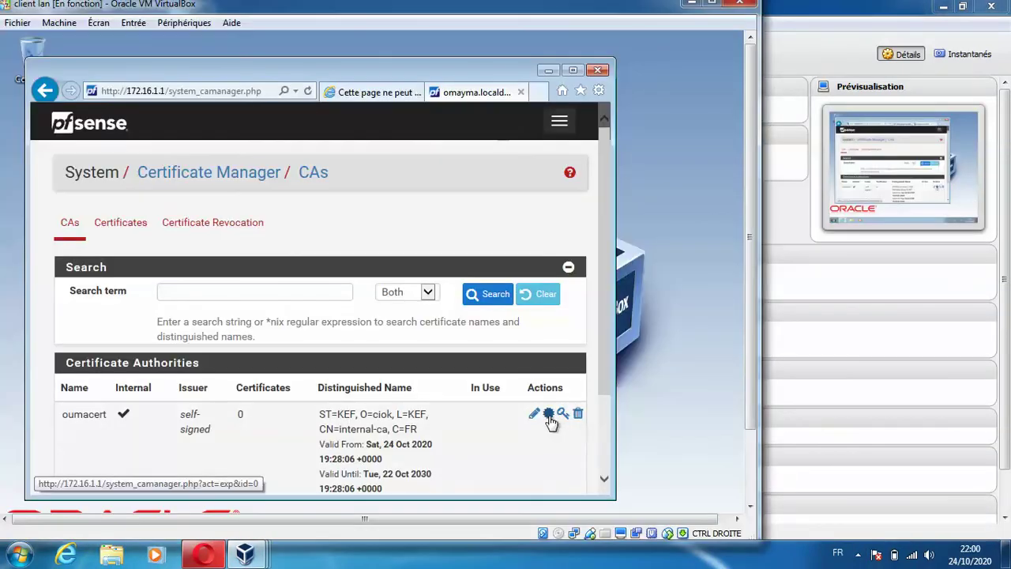
# - Export the self-signed CA certificate and view its text
pyautogui.click(550, 414)
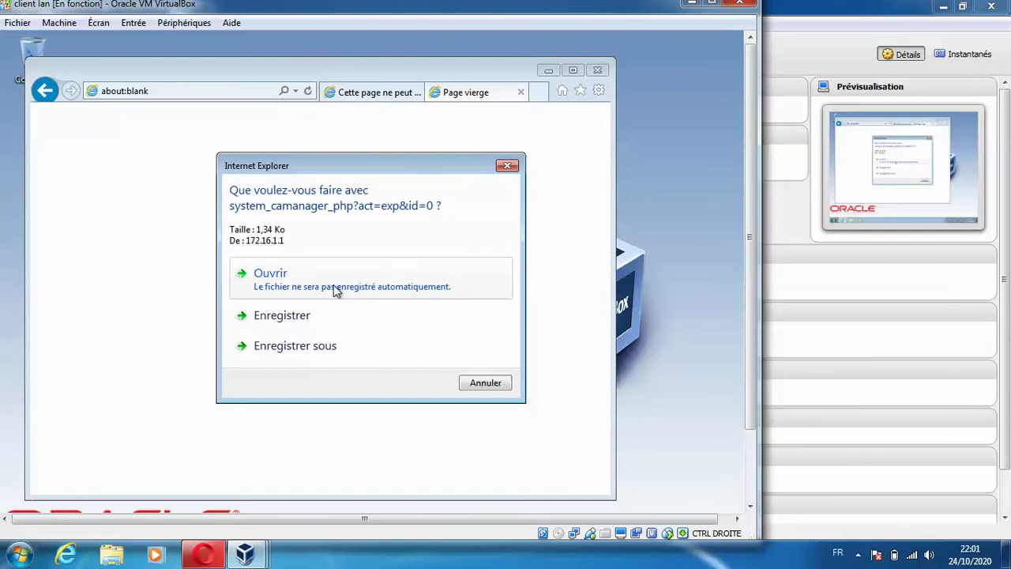
pyautogui.click(333, 286)
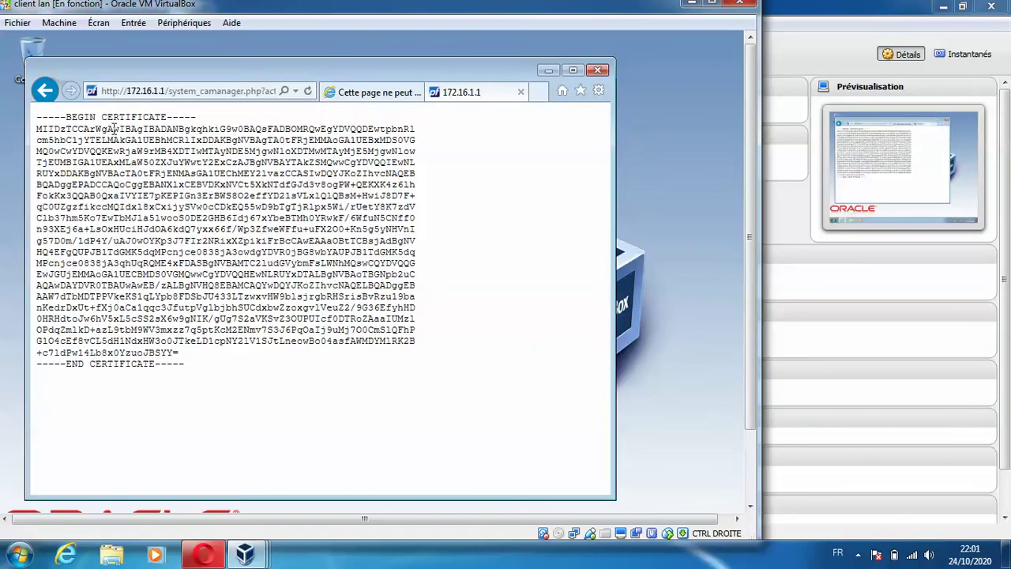
pyautogui.click(45, 91)
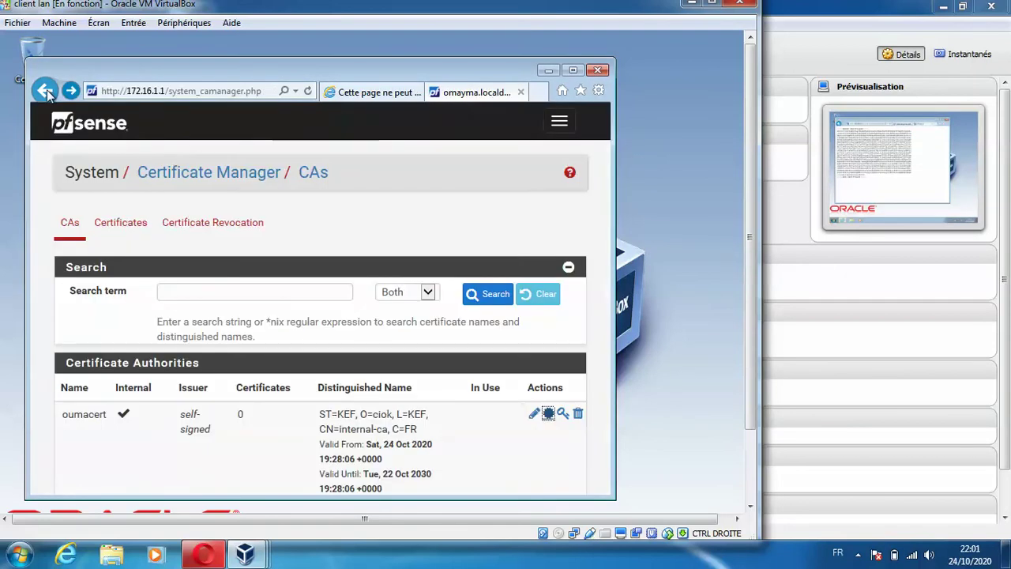
# - Export the CA certificate again and save the file to the Desktop (Bureau)
pyautogui.click(548, 415)
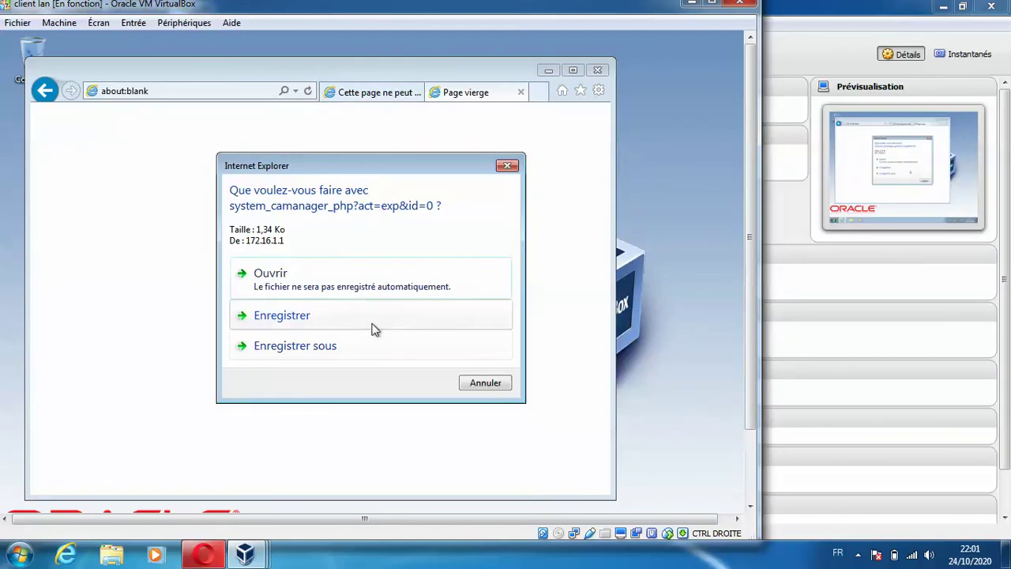
pyautogui.click(372, 324)
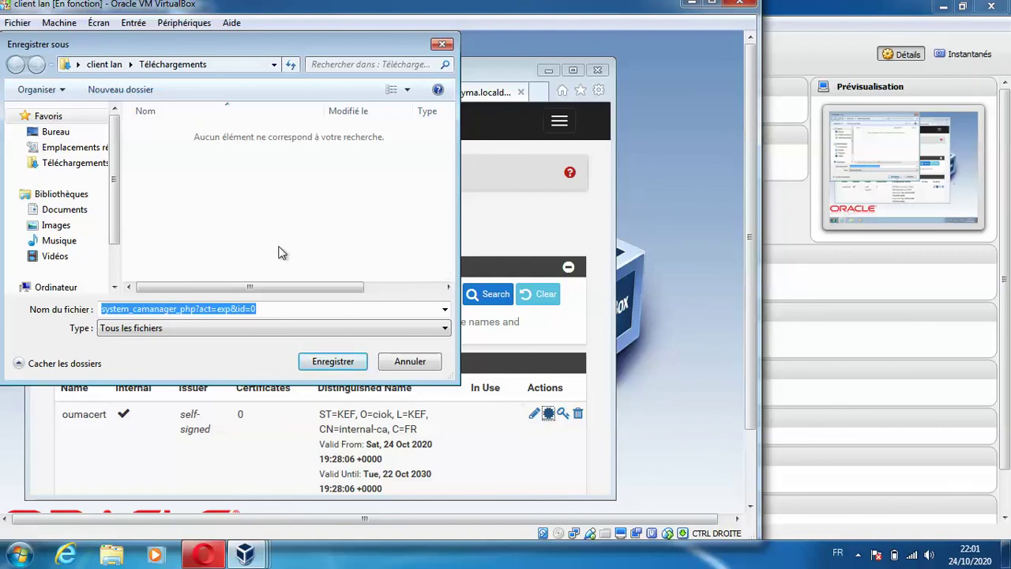
pyautogui.click(83, 134)
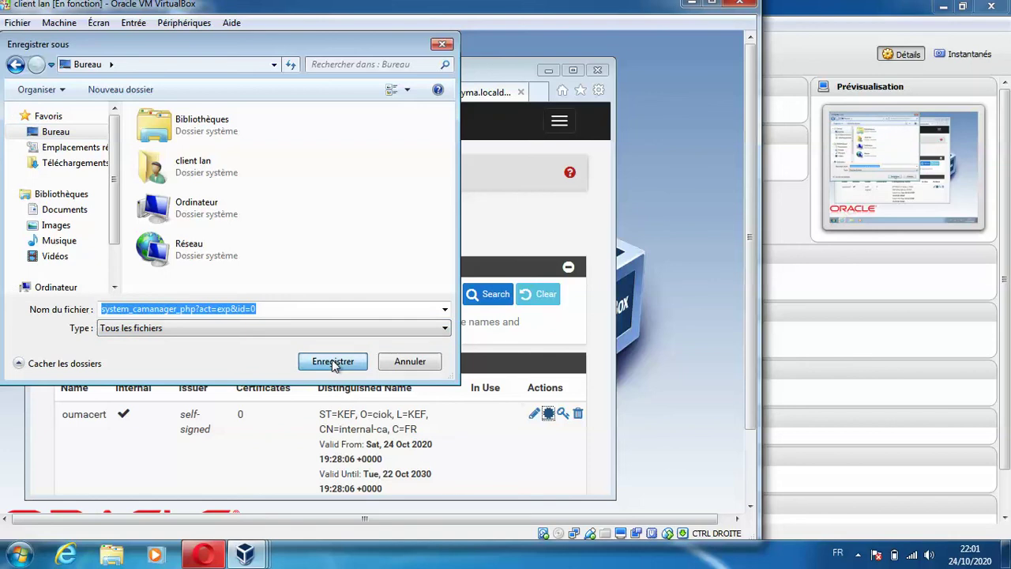
pyautogui.click(409, 363)
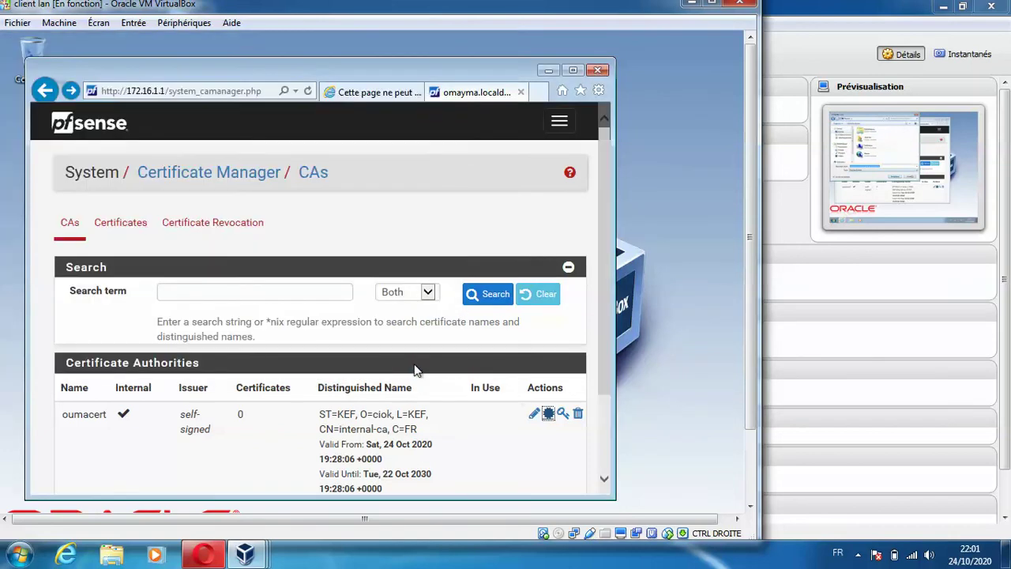
pyautogui.click(562, 414)
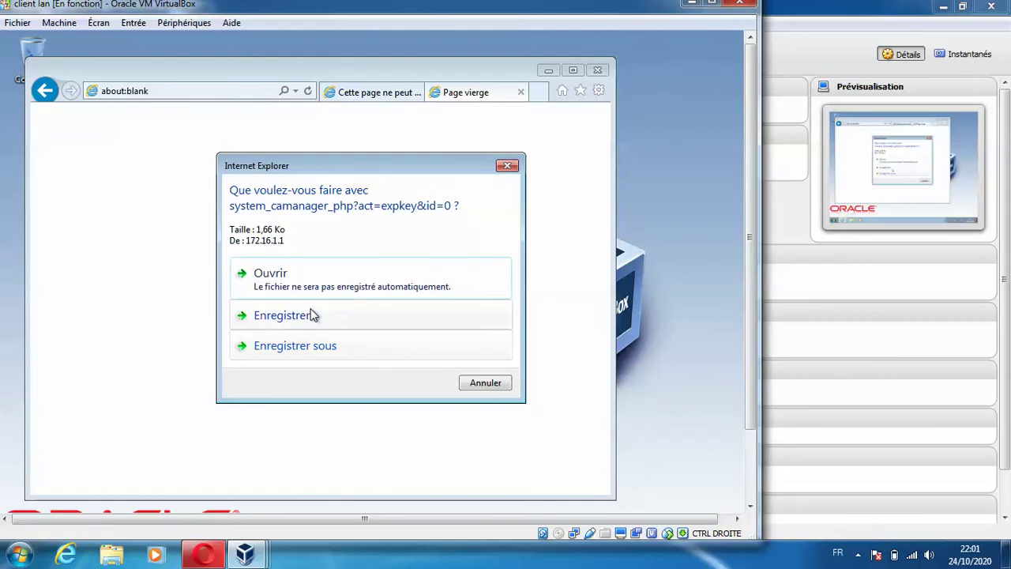
# - Attempt saving the CA key to the Desktop as 'Tous les fichiers', then cancel back to the CA list
pyautogui.click(322, 344)
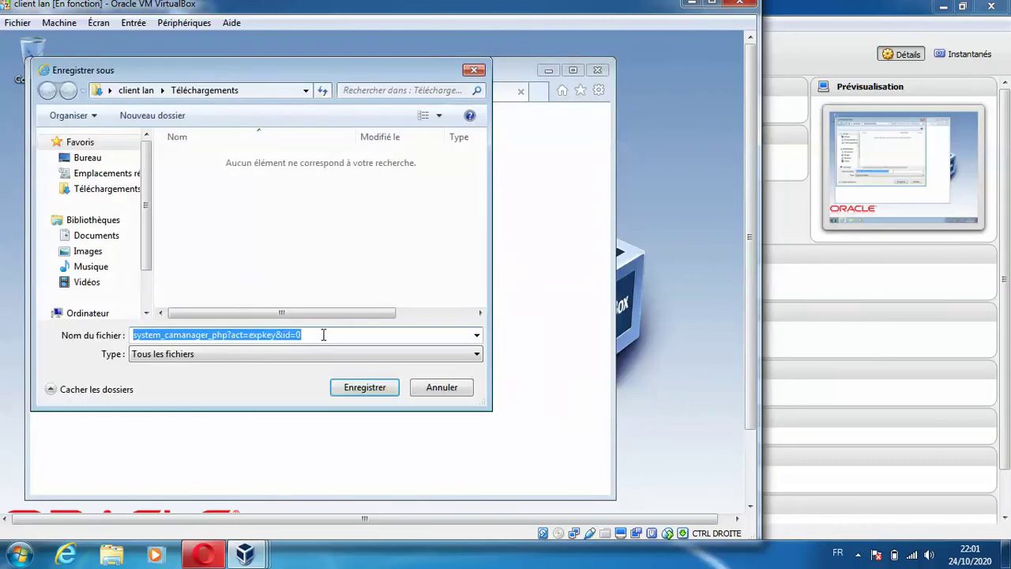
pyautogui.click(113, 160)
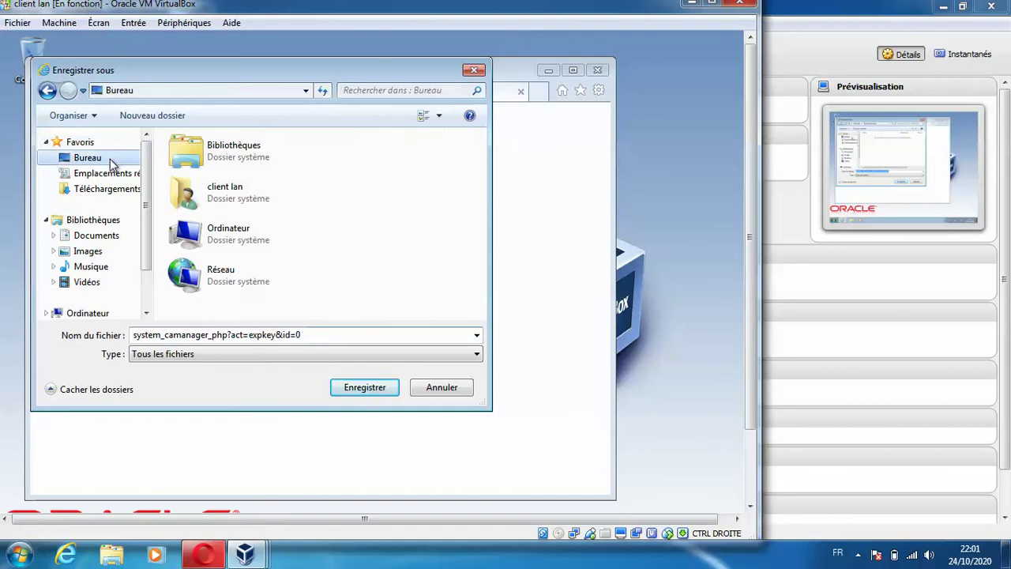
pyautogui.click(362, 392)
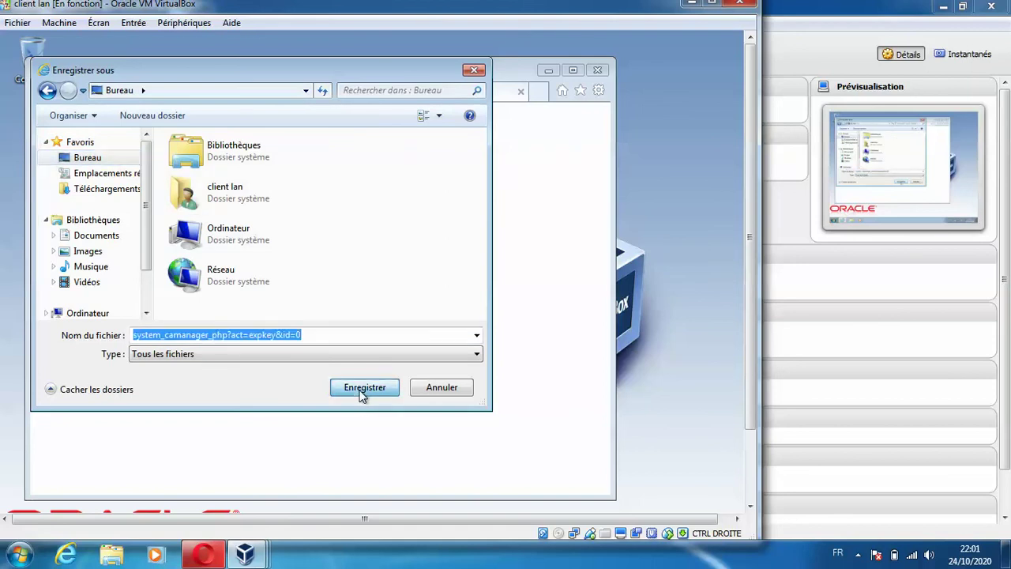
pyautogui.click(330, 355)
pyautogui.click(329, 355)
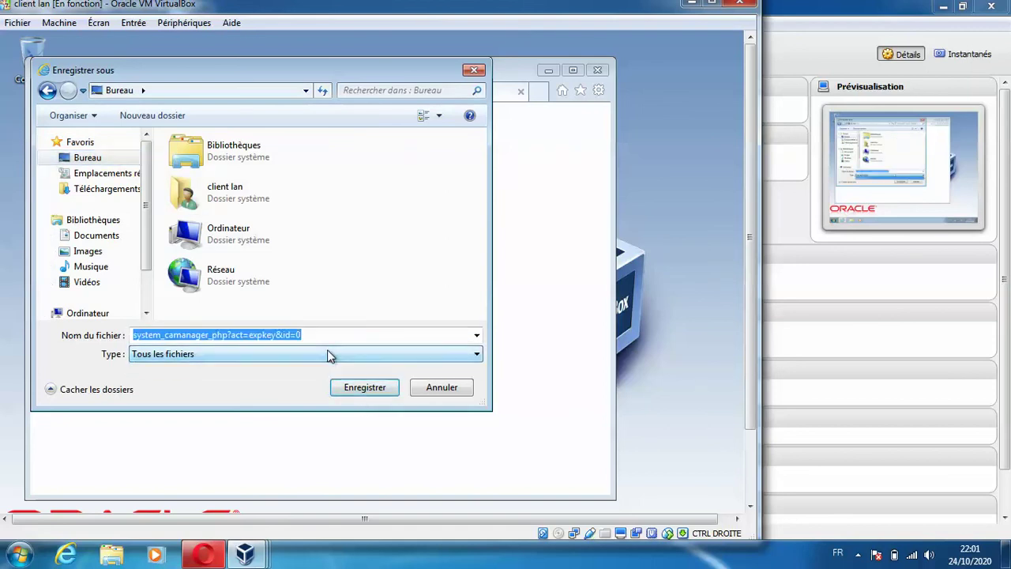
pyautogui.click(442, 387)
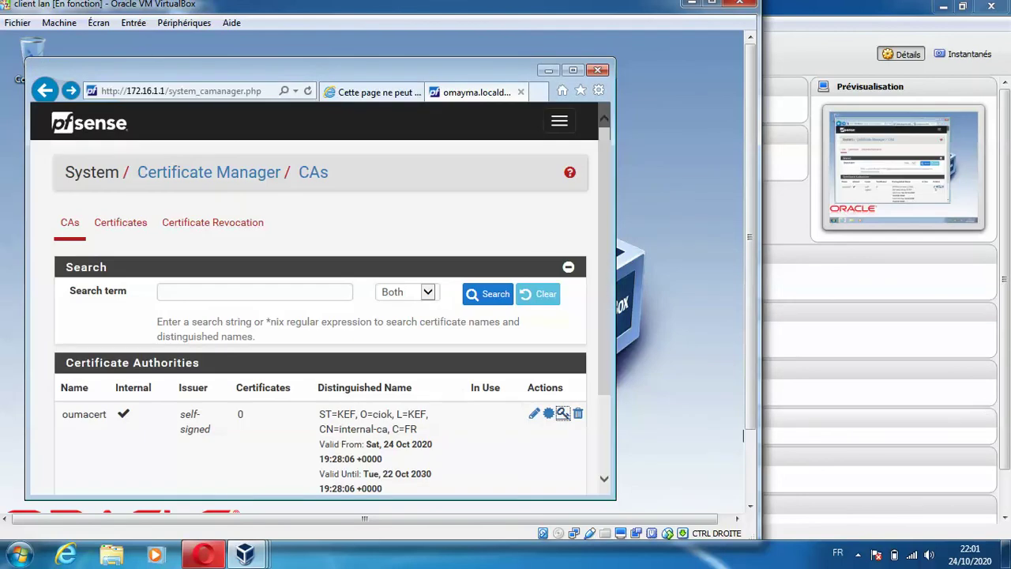
pyautogui.scroll(-3, 601, 431)
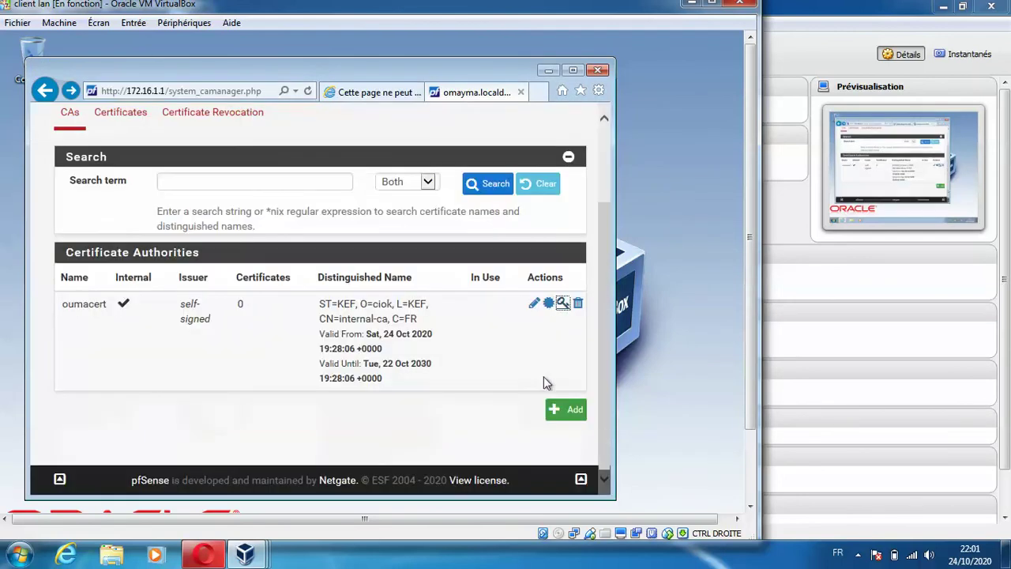
pyautogui.click(533, 303)
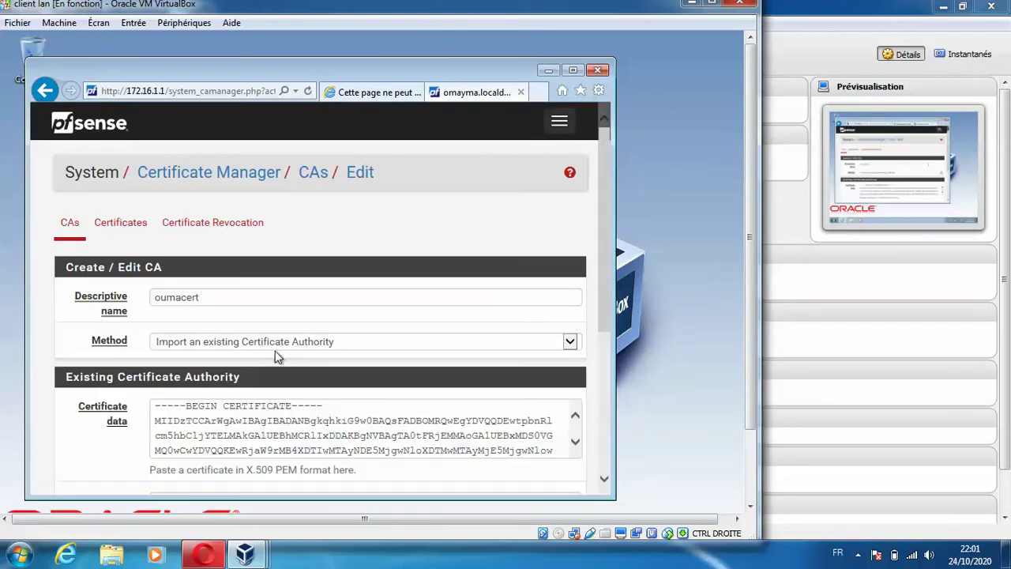
pyautogui.click(750, 462)
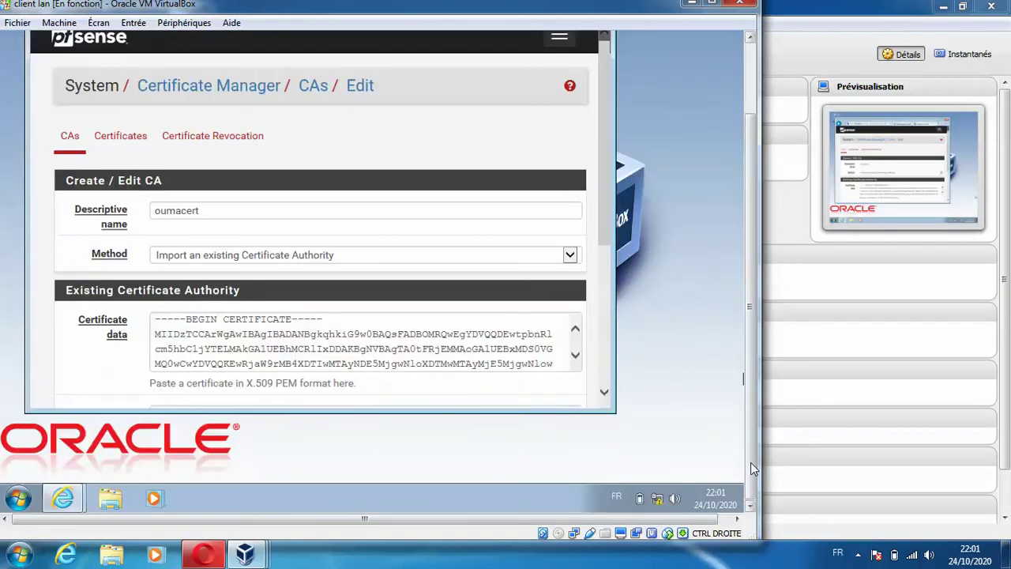
pyautogui.moveTo(601, 219); pyautogui.dragTo(604, 386)
pyautogui.click(168, 330)
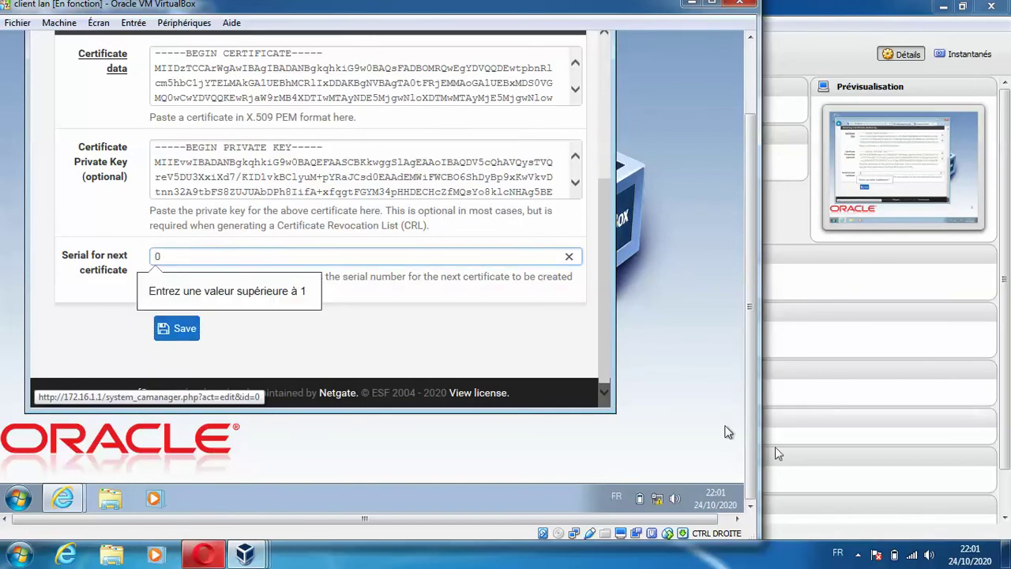
pyautogui.doubleClick(598, 154)
pyautogui.click(600, 130)
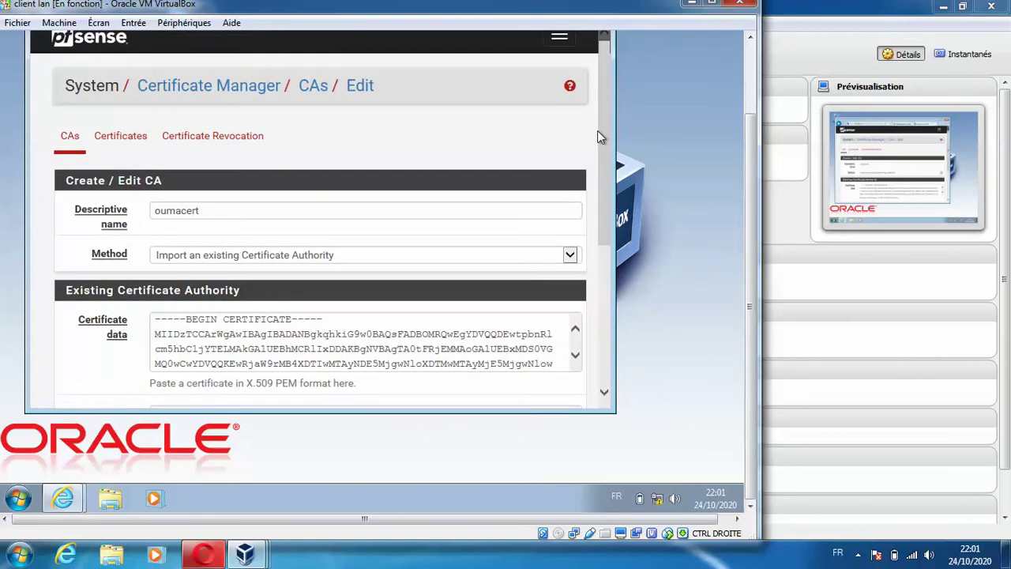
pyautogui.click(75, 146)
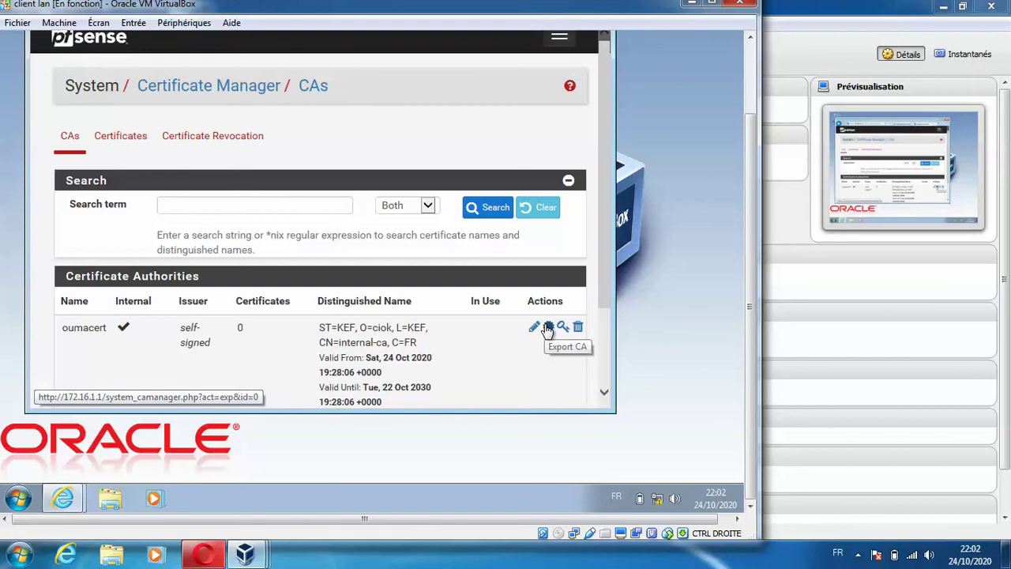
pyautogui.click(548, 326)
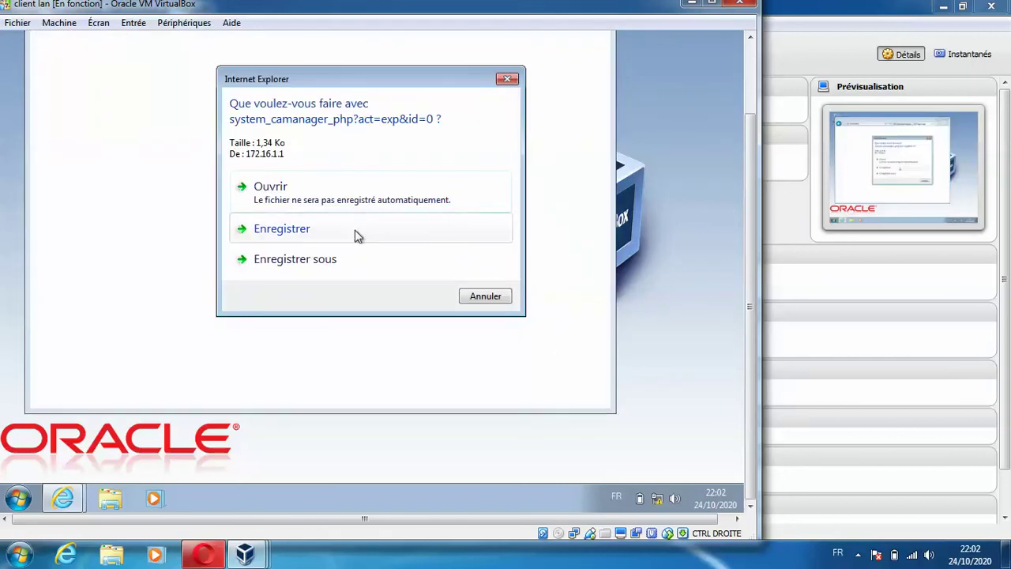
# - Save the downloaded oumacert CA certificate and cancel the leftover Enregistrer sous dialog
pyautogui.click(355, 230)
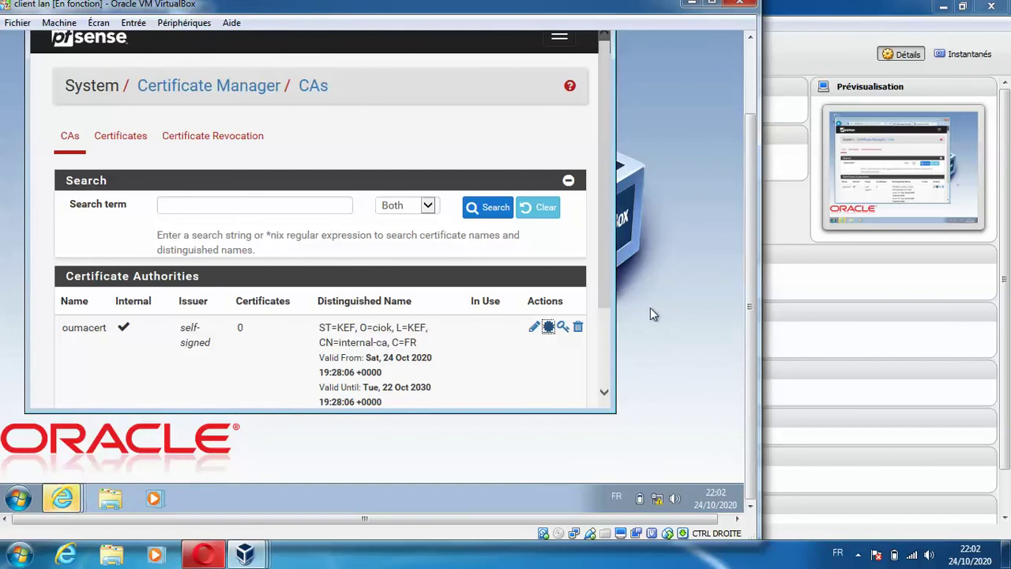
pyautogui.moveTo(83, 499)
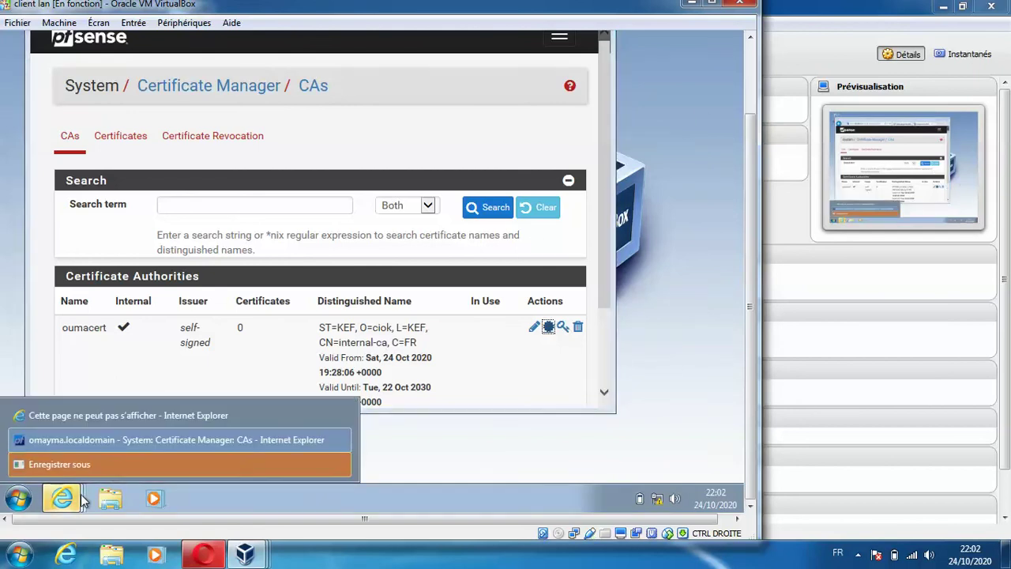
pyautogui.click(112, 462)
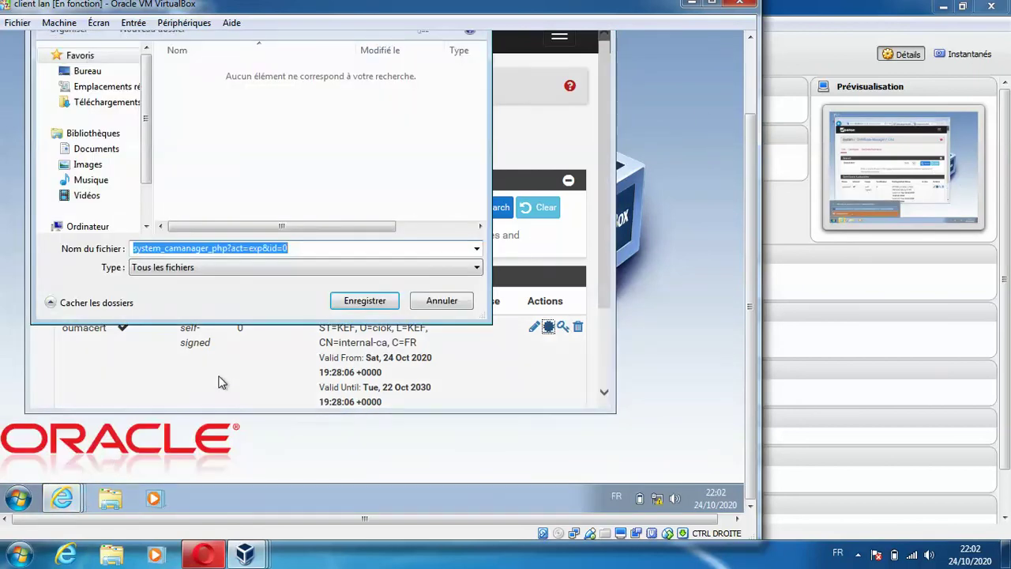
pyautogui.click(350, 306)
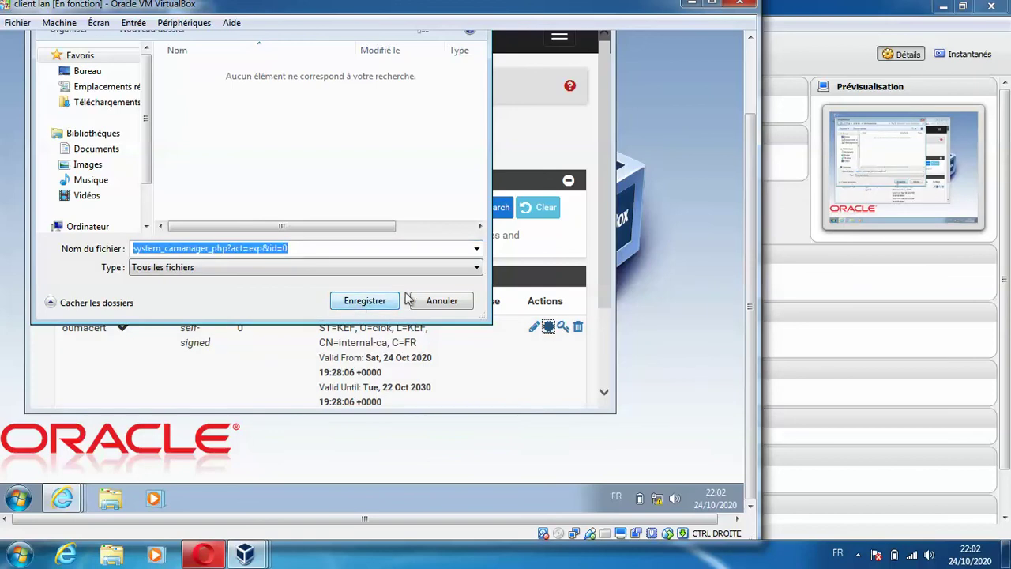
pyautogui.click(440, 300)
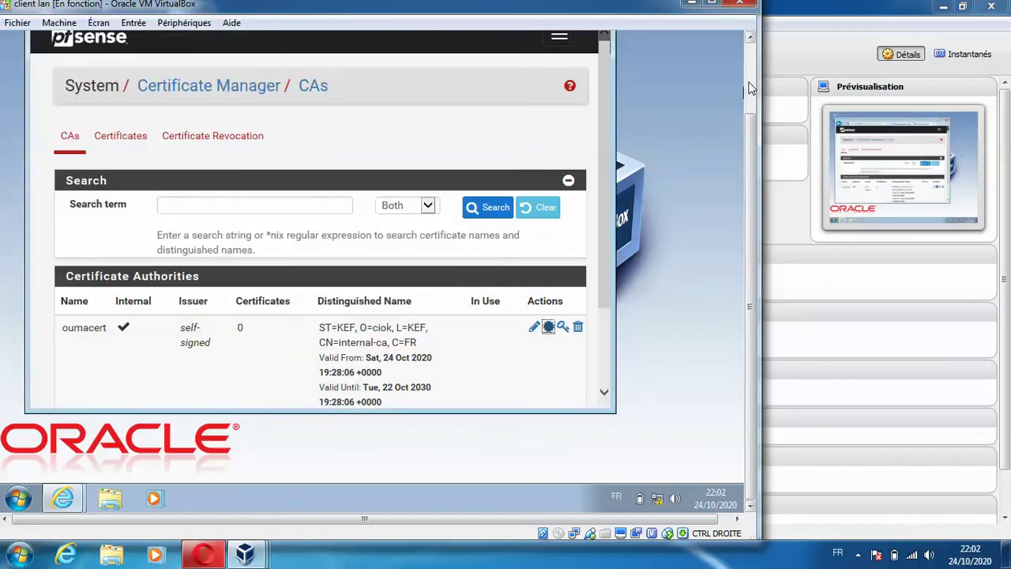
# - Show the hidden notification area icons on the client's taskbar
pyautogui.click(750, 89)
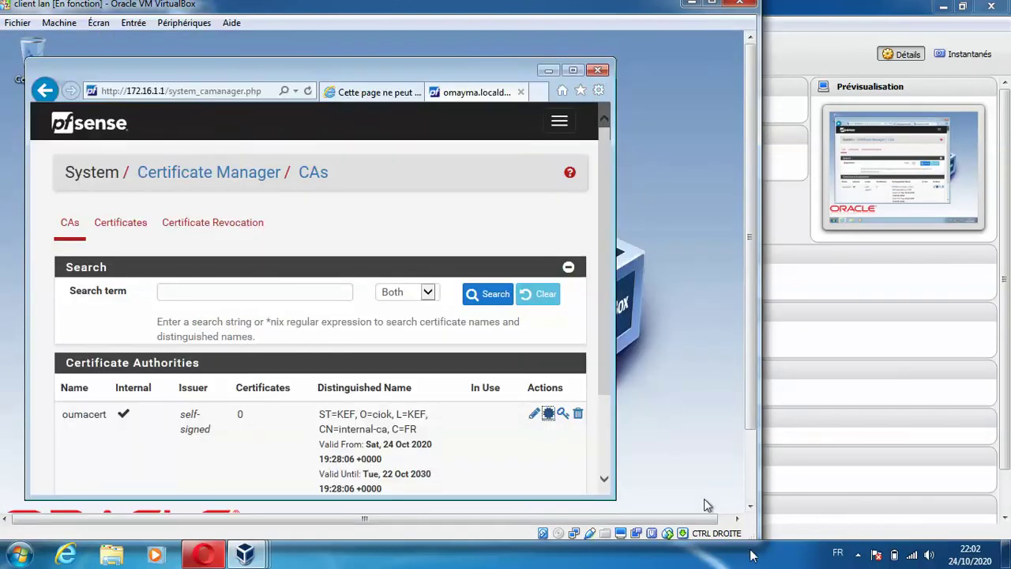
pyautogui.click(857, 555)
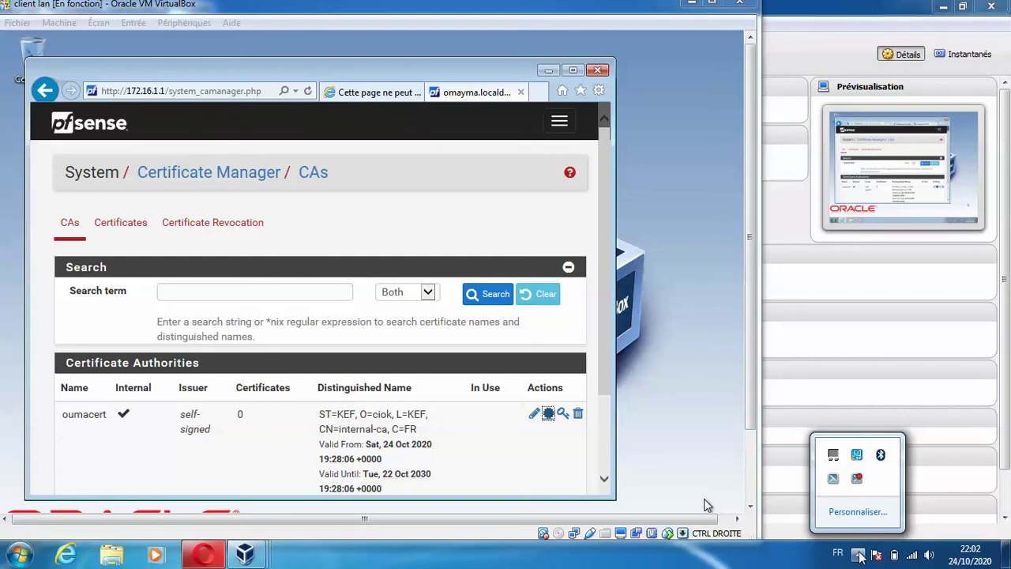
pyautogui.click(858, 480)
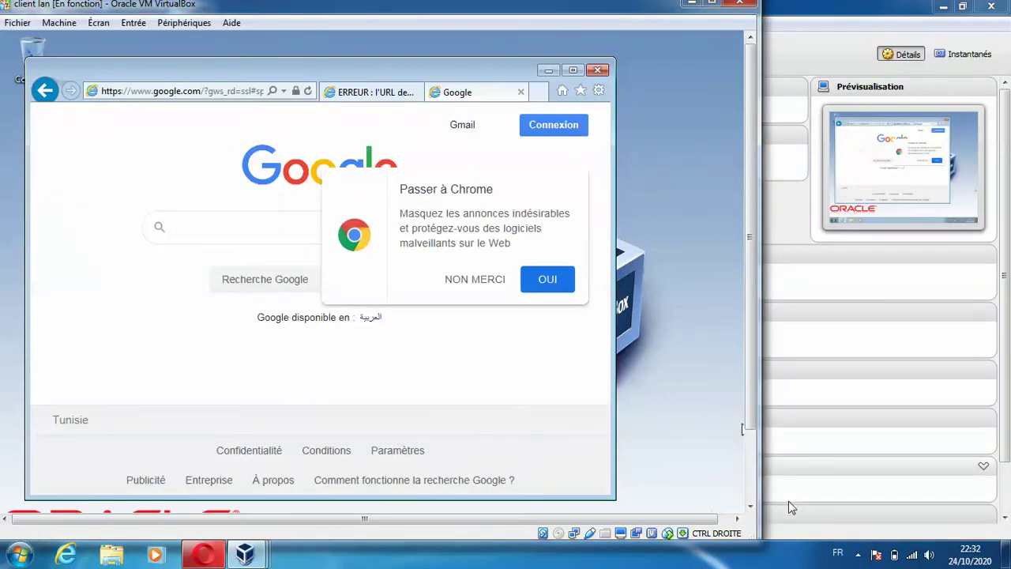
# - Decline the Chrome prompt, search Google for 'facebook' and open the Facebook result
pyautogui.click(497, 281)
pyautogui.click(574, 69)
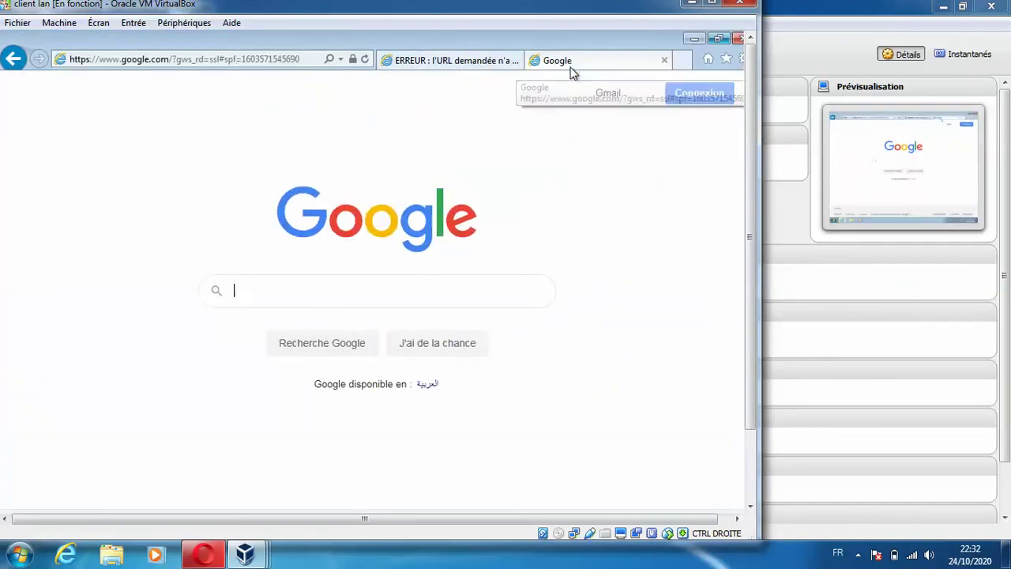
pyautogui.click(342, 297)
pyautogui.write('facev')
pyautogui.press('BackSpace')
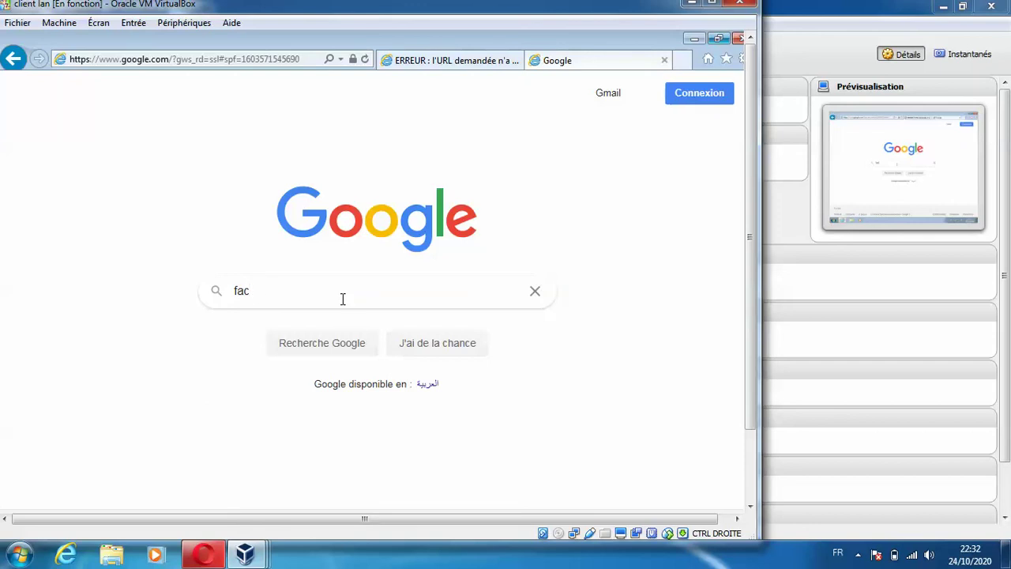
pyautogui.write('book')
pyautogui.press('Return')
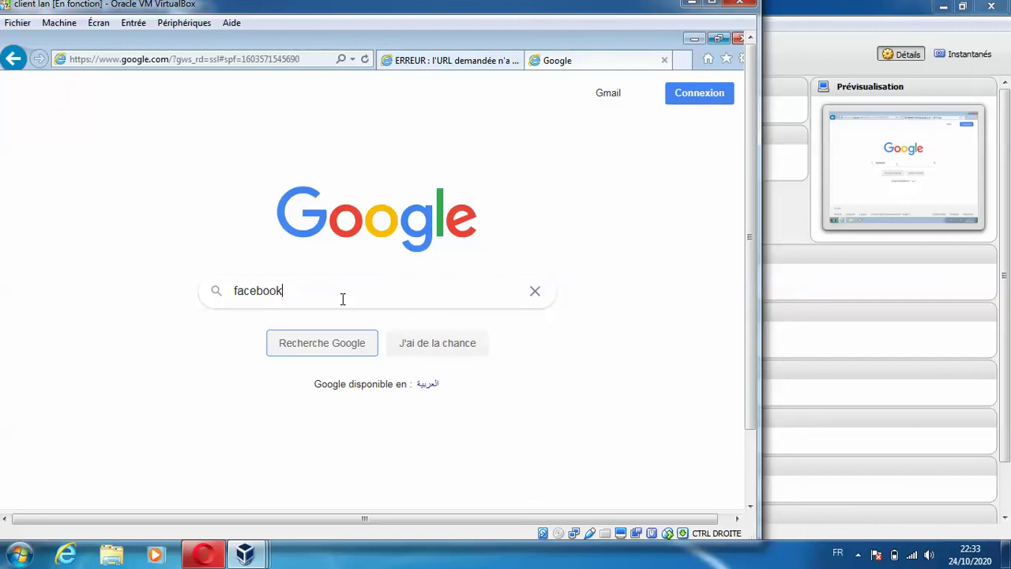
pyautogui.press('Return')
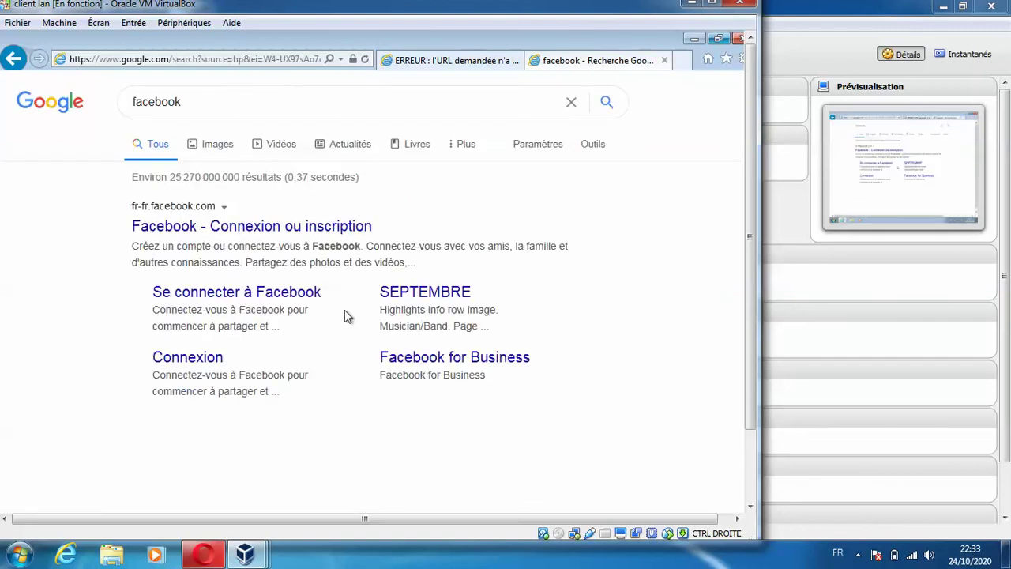
pyautogui.click(221, 227)
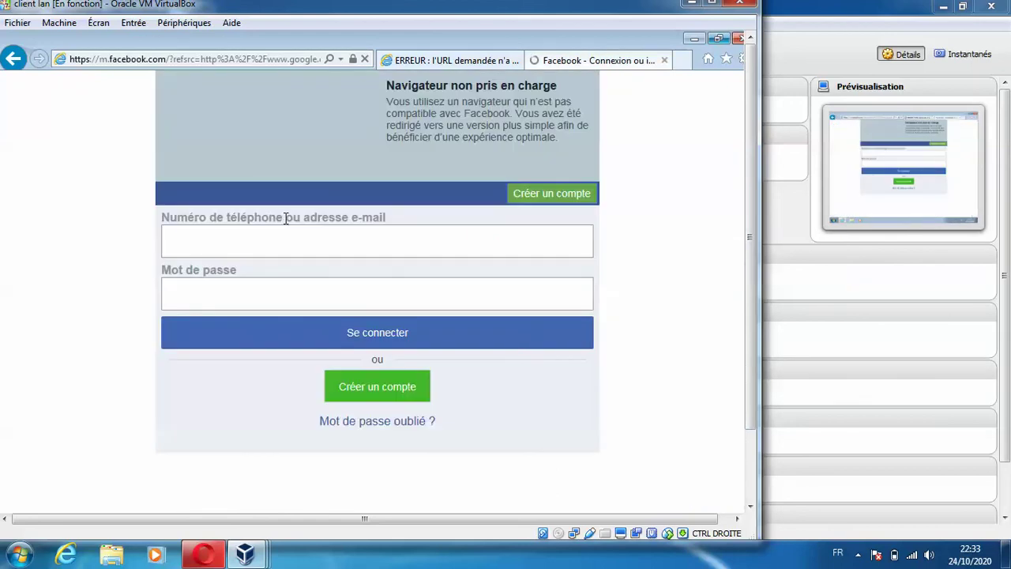
pyautogui.click(163, 60)
# - Visit yahoo.fr to get Squid's 'Accès interdit' block page, then open a blank tab
pyautogui.write('ya')
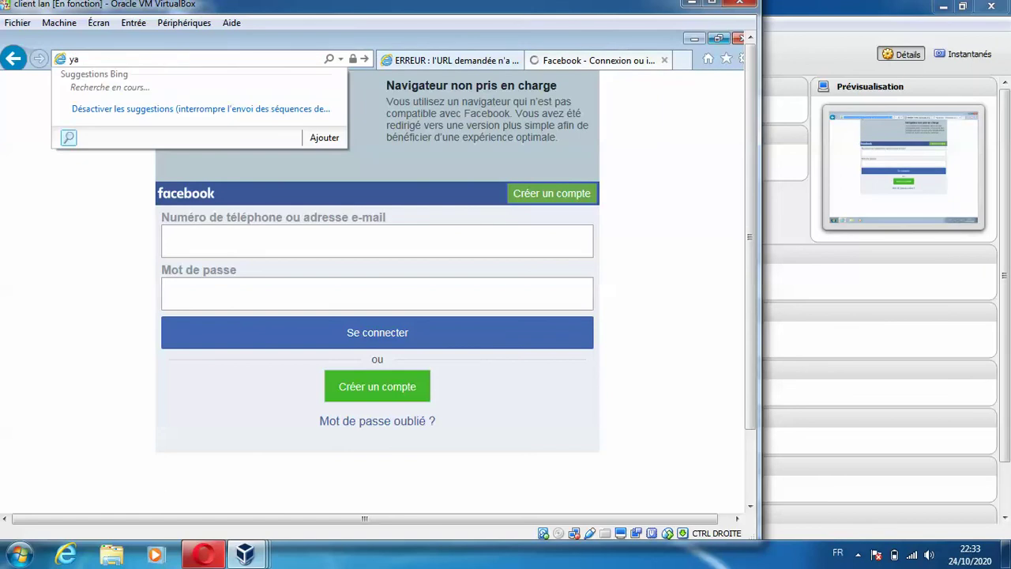
pyautogui.write('hoo.')
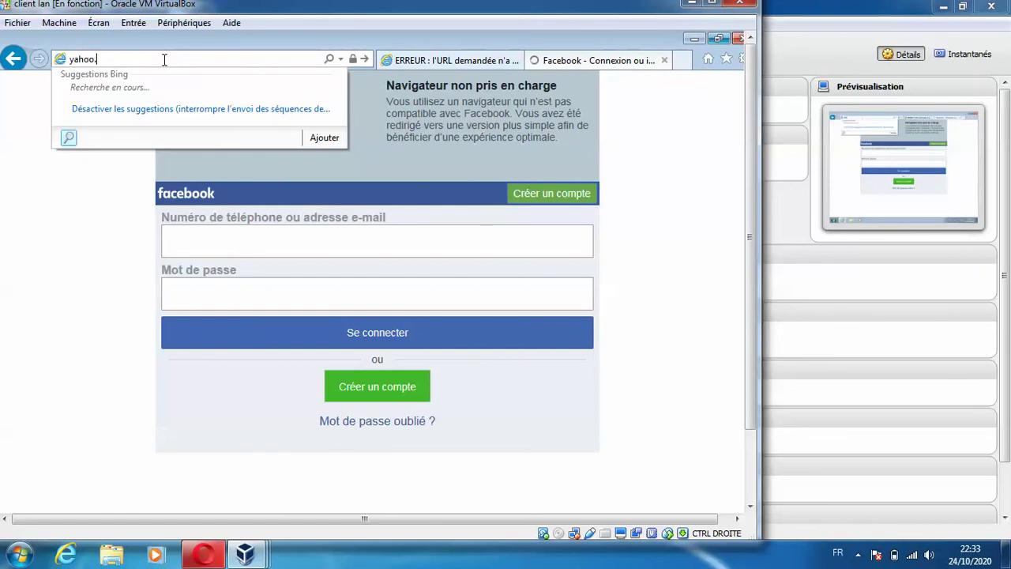
pyautogui.write('fr')
pyautogui.press('Return')
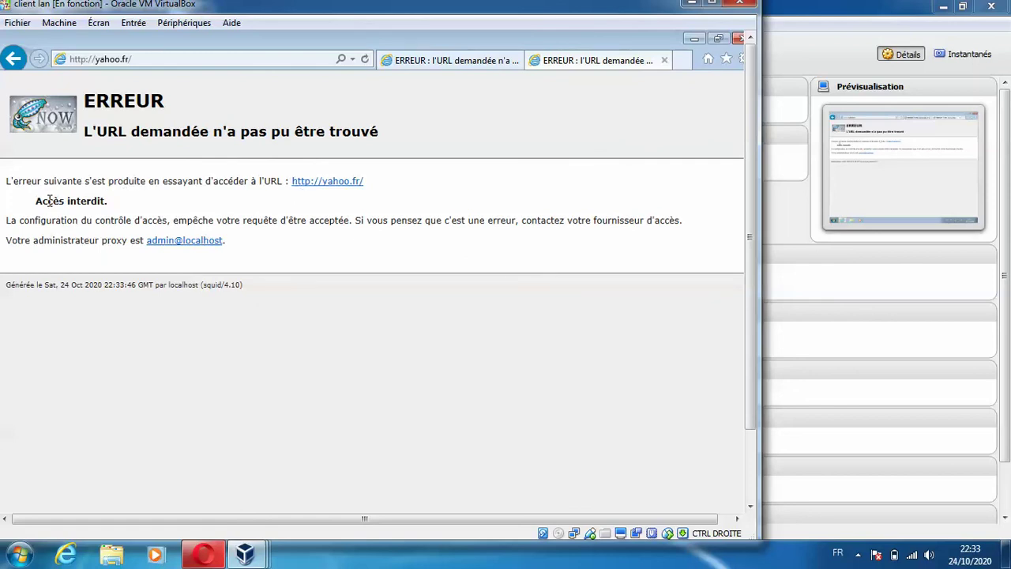
pyautogui.click(682, 61)
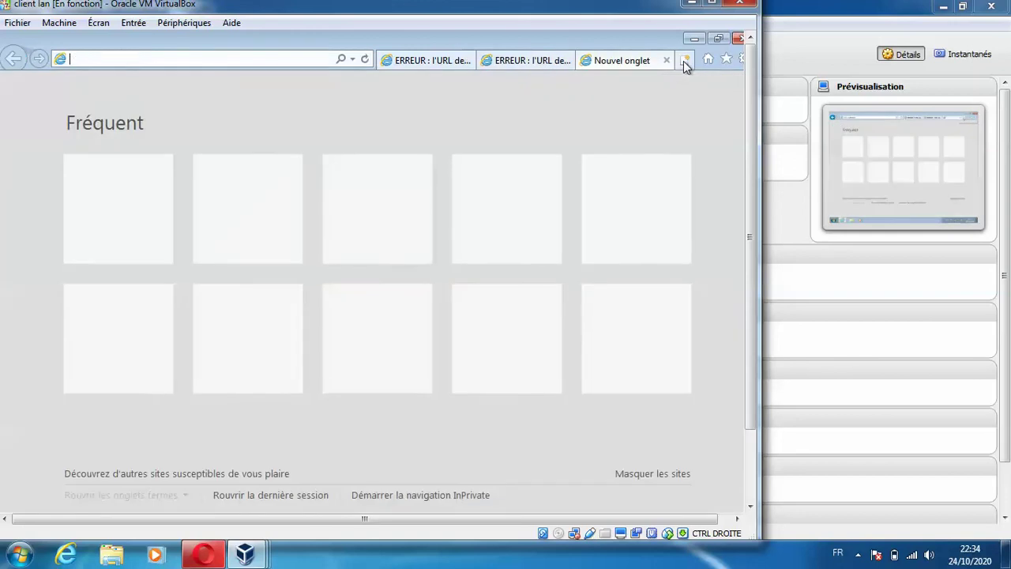
# - Load google.com in the new tab, then open and close a facebook.com tab
pyautogui.write('googl')
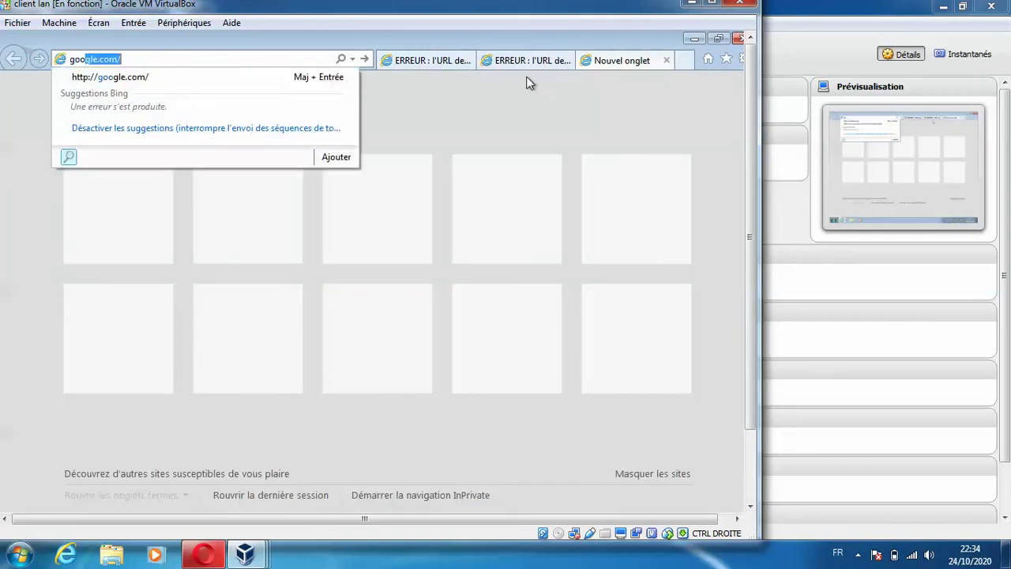
pyautogui.write('e.com')
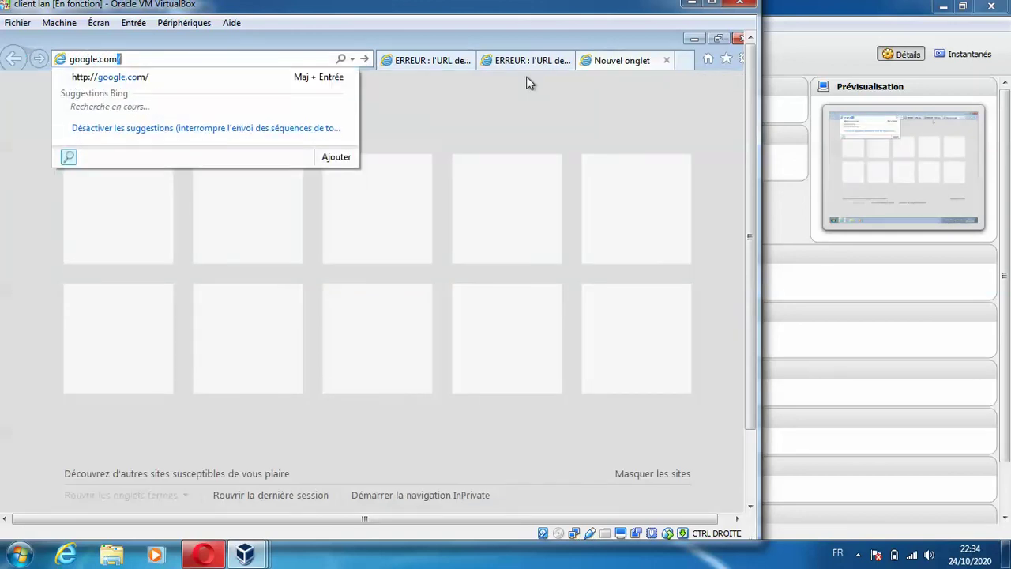
pyautogui.press('Return')
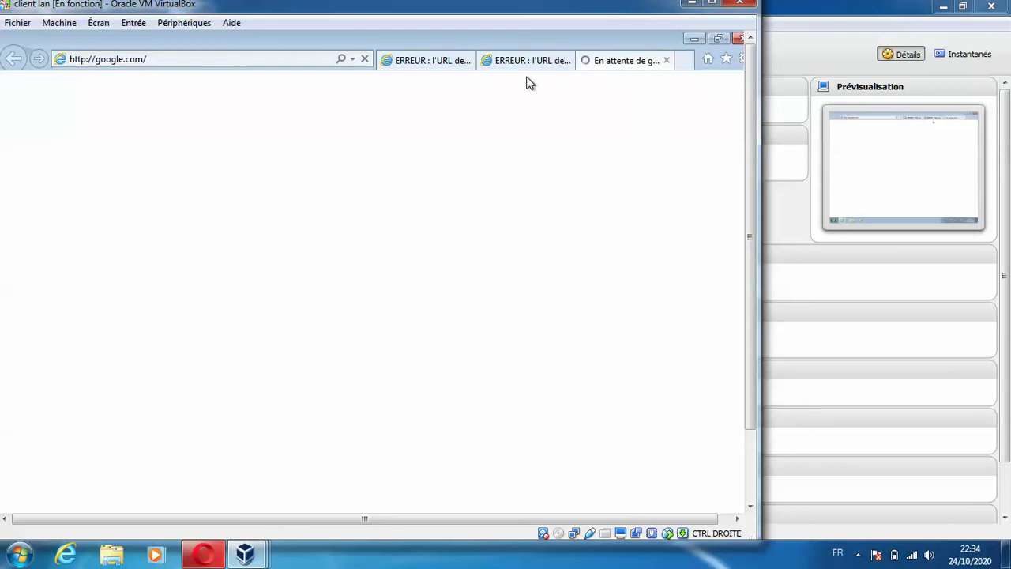
pyautogui.click(686, 61)
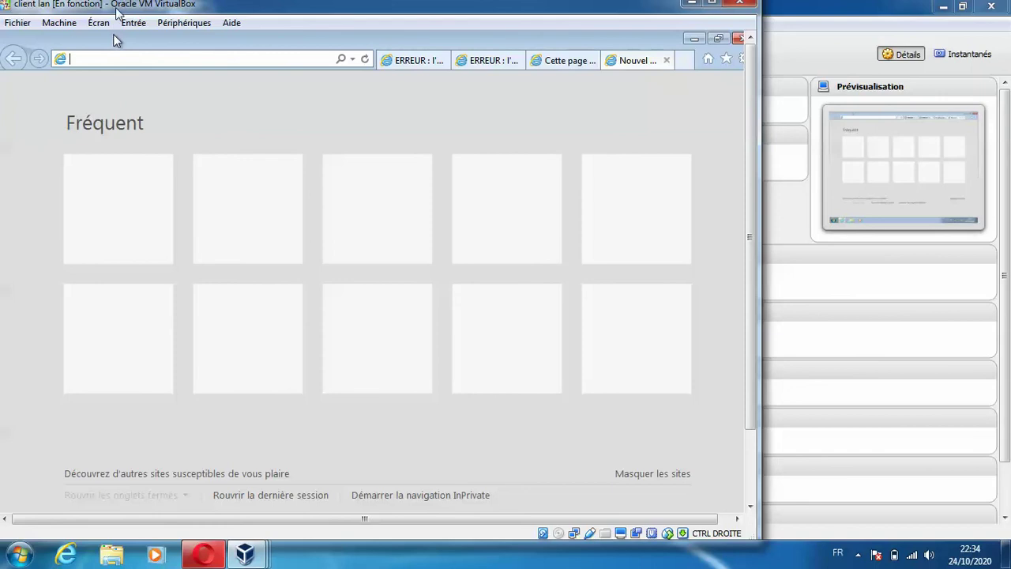
pyautogui.write('facebook.co')
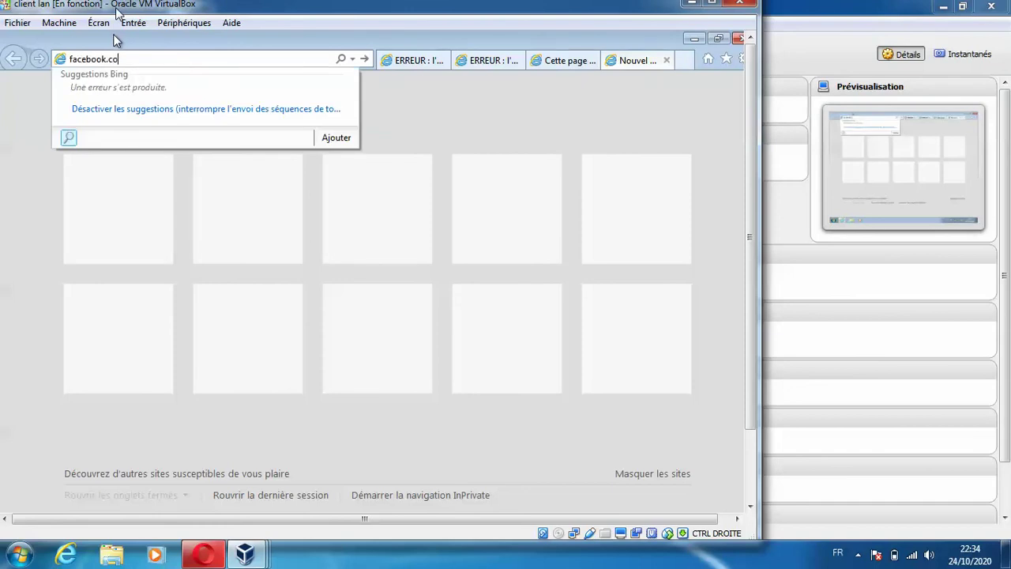
pyautogui.write('m')
pyautogui.press('Return')
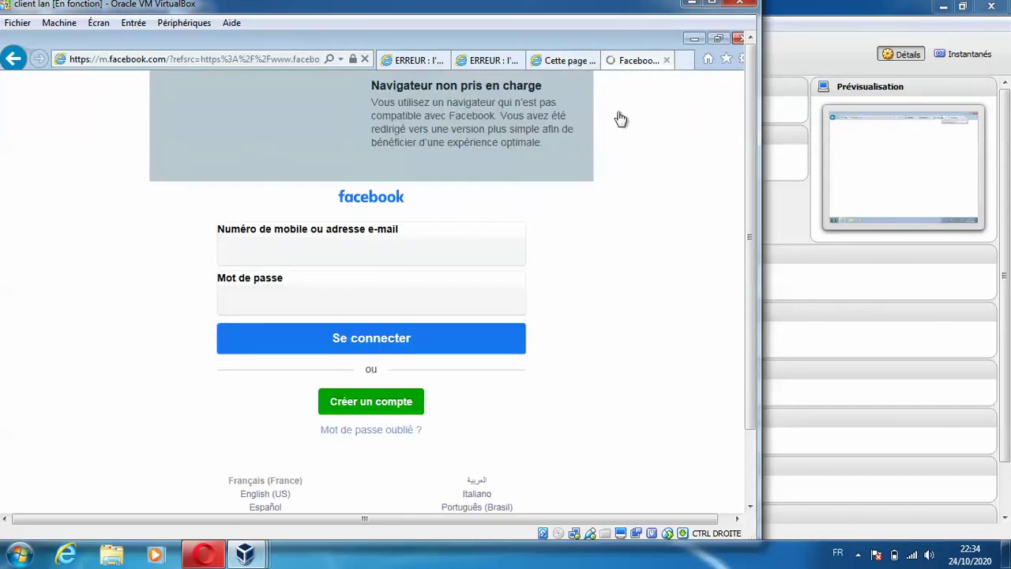
pyautogui.click(666, 60)
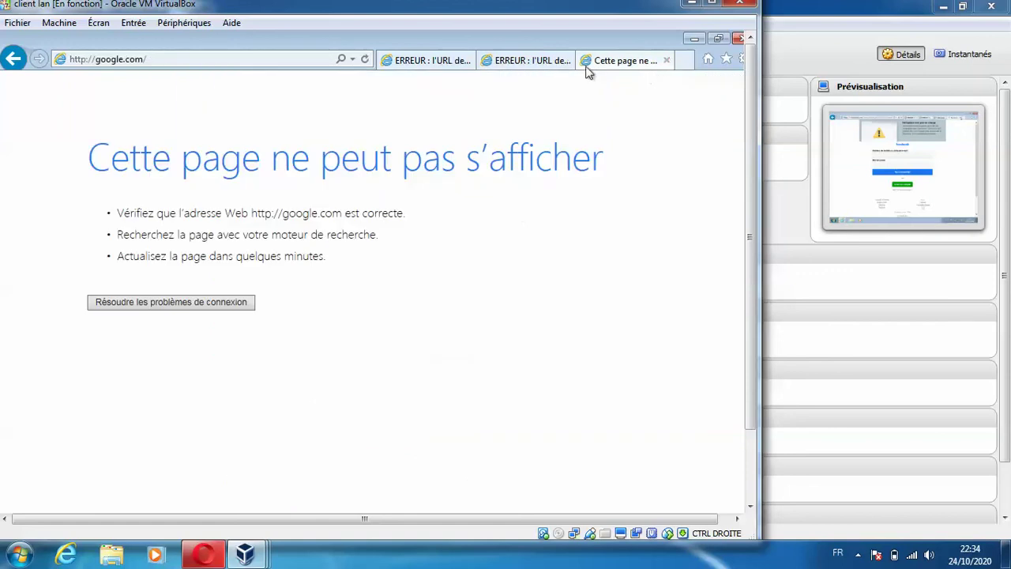
pyautogui.click(98, 63)
pyautogui.click(98, 60)
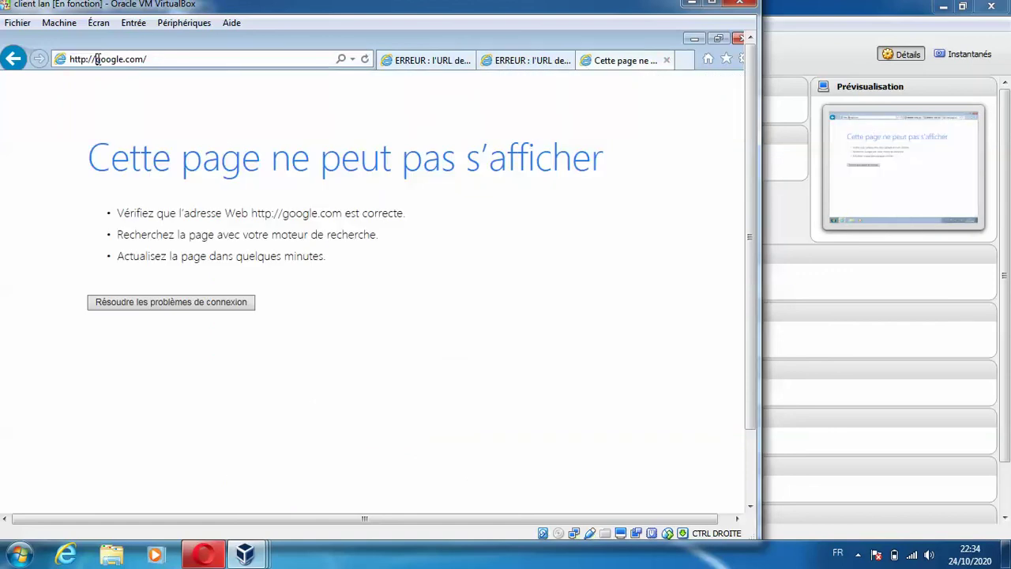
pyautogui.write('www.')
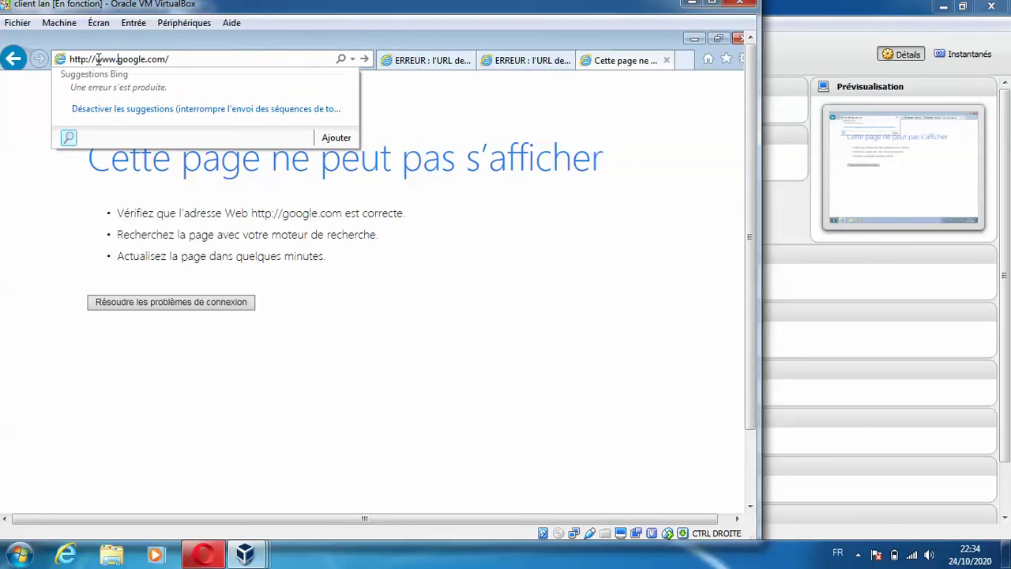
pyautogui.press('Return')
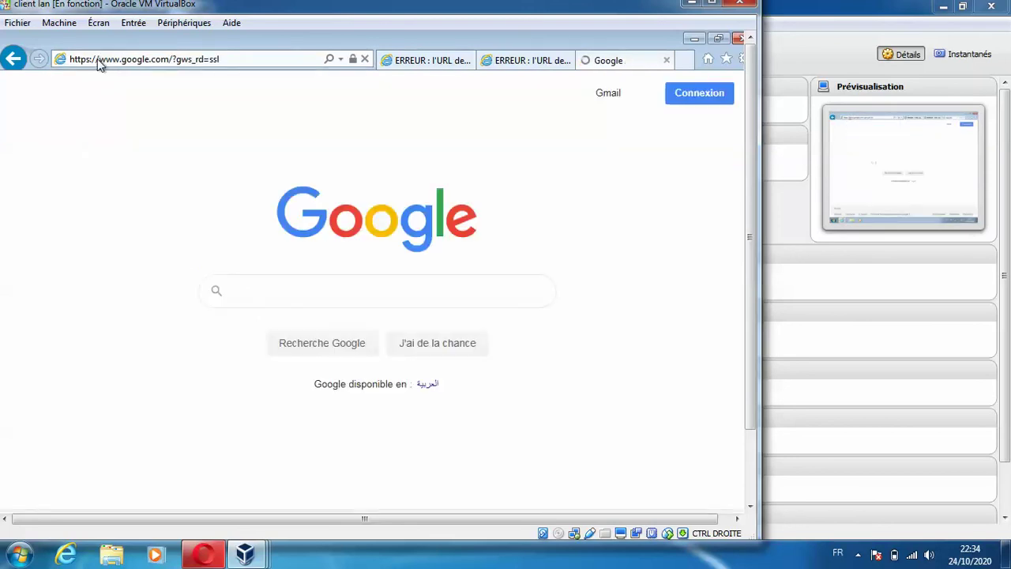
pyautogui.click(449, 60)
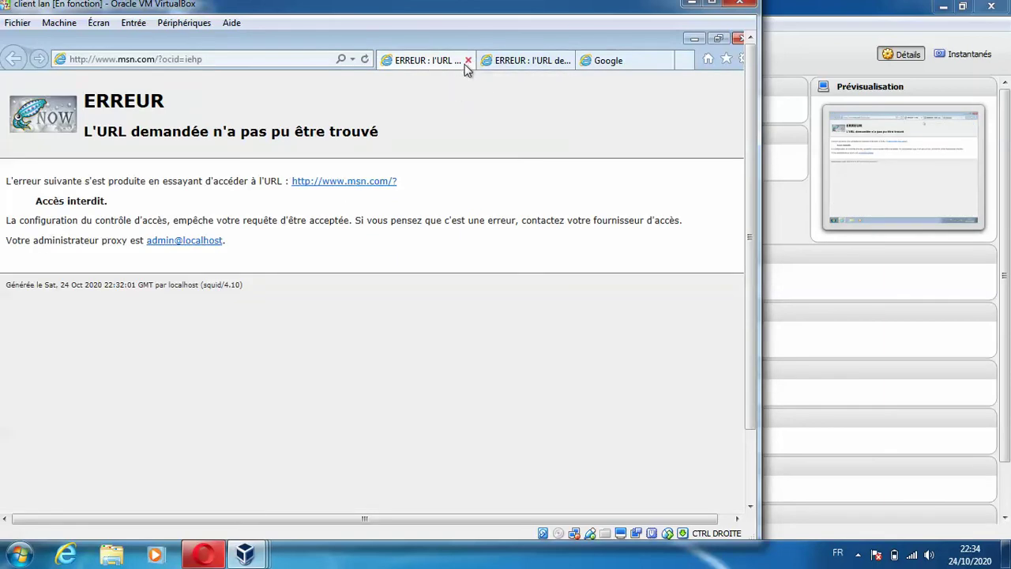
pyautogui.click(467, 61)
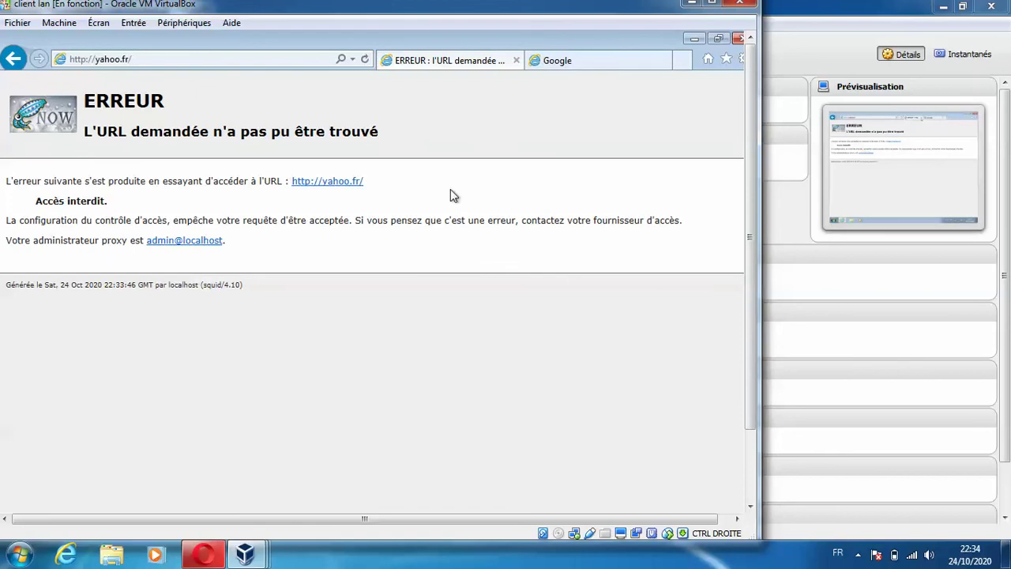
# - Go to youtube.com from the Google tab, declining the Chrome prompt and retrying the load
pyautogui.click(615, 60)
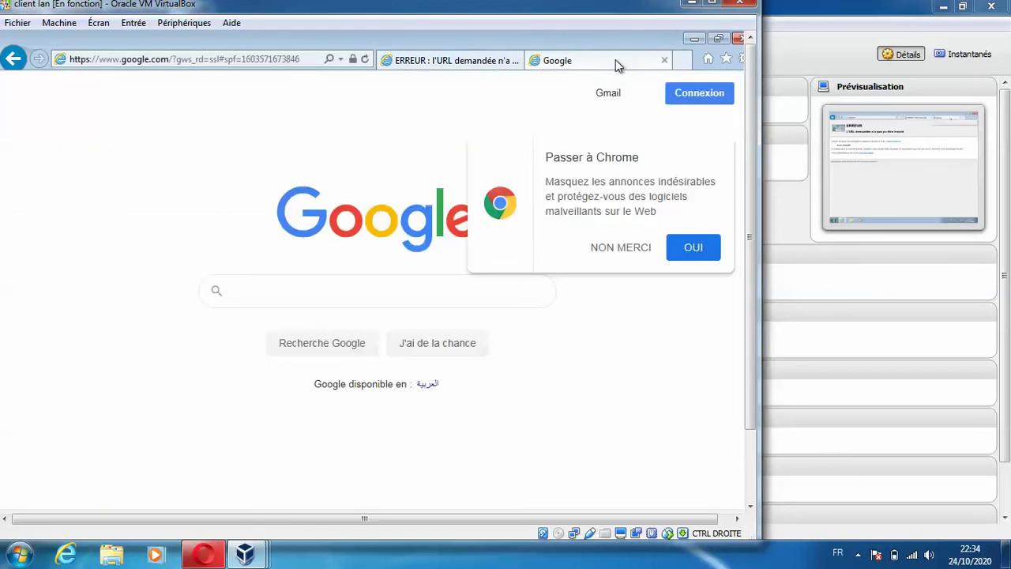
pyautogui.click(242, 58)
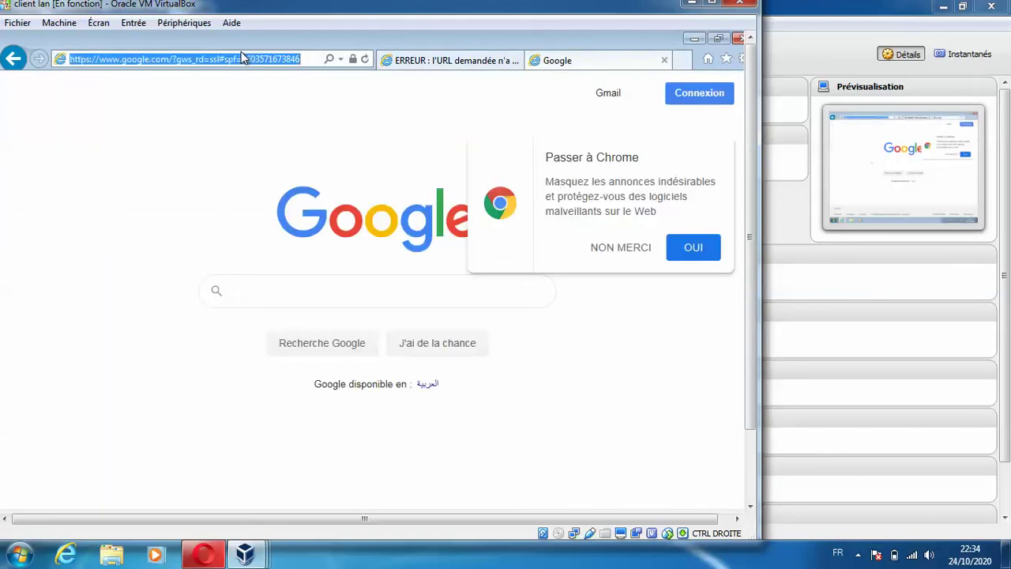
pyautogui.write('yah')
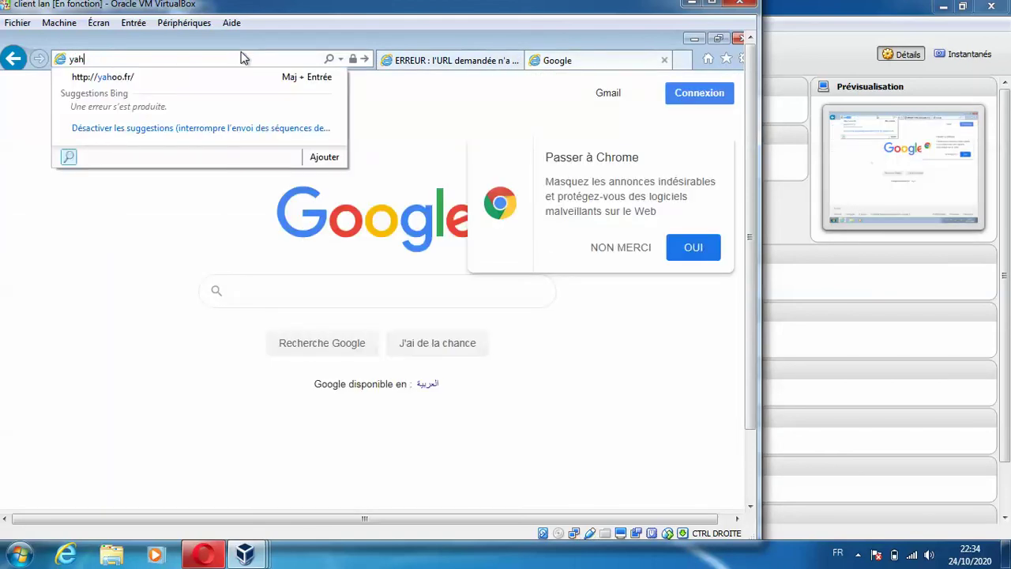
pyautogui.press('BackSpace')
pyautogui.write('ou')
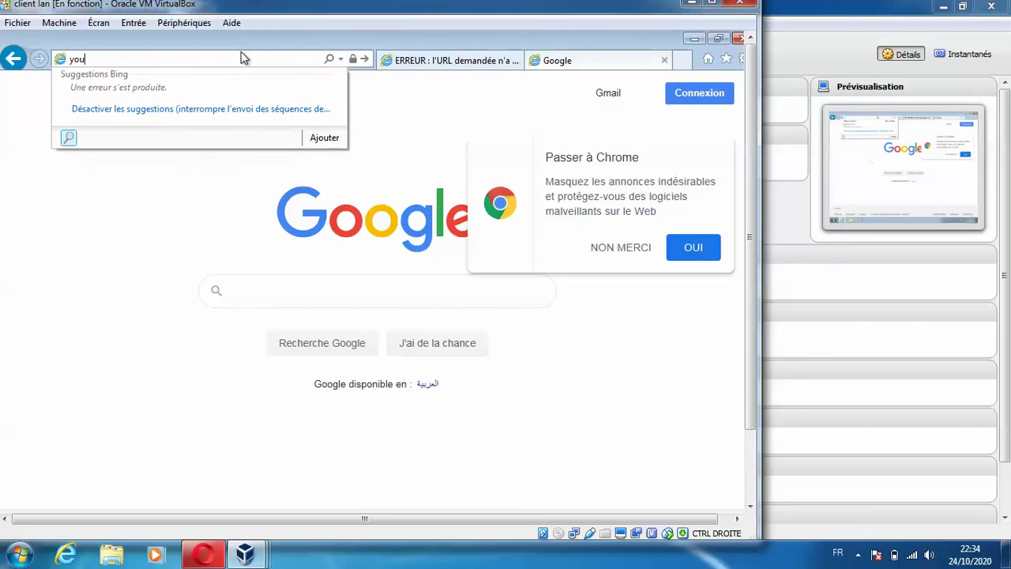
pyautogui.write('tube.com')
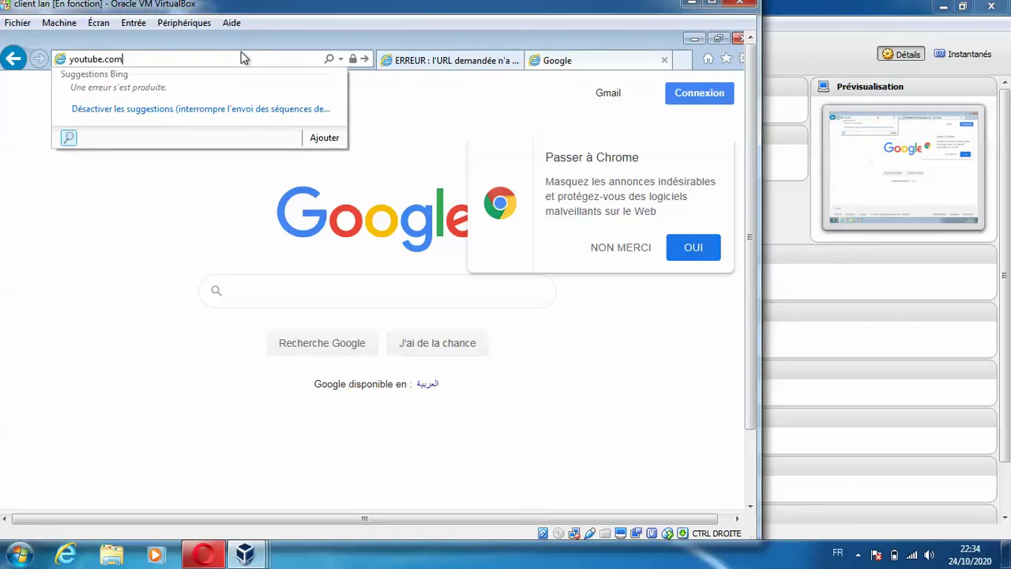
pyautogui.press('Return')
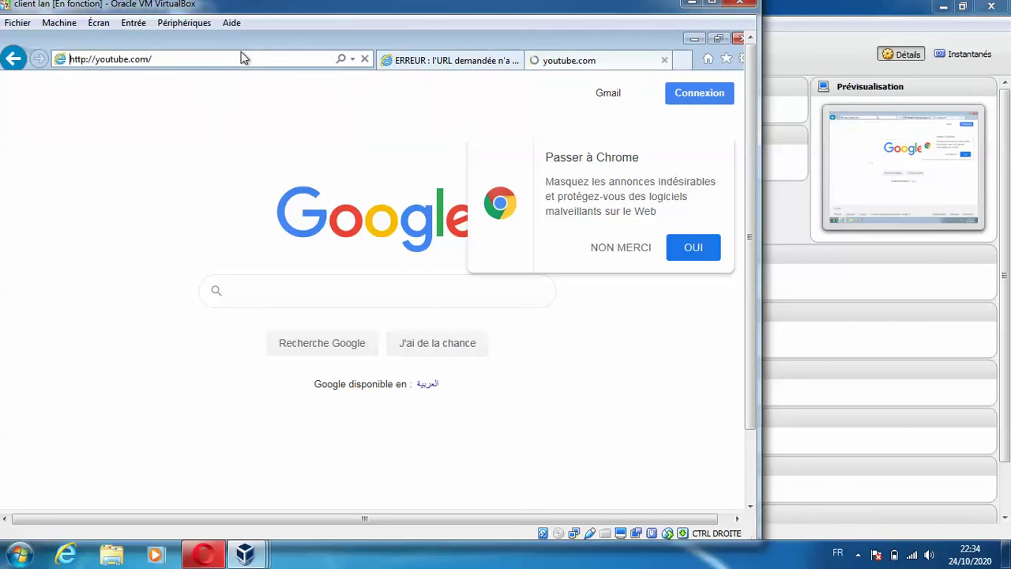
pyautogui.click(618, 249)
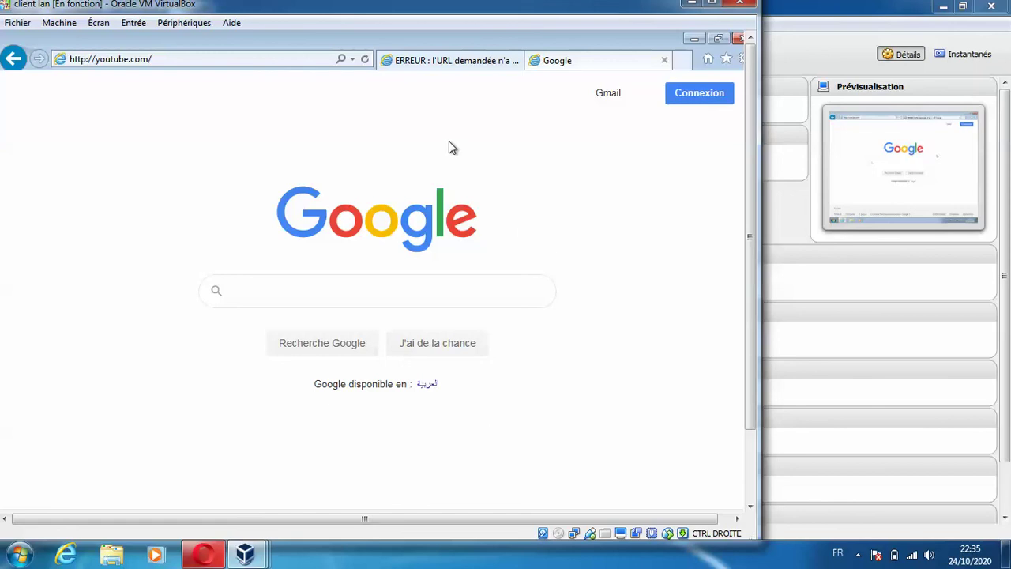
pyautogui.click(292, 64)
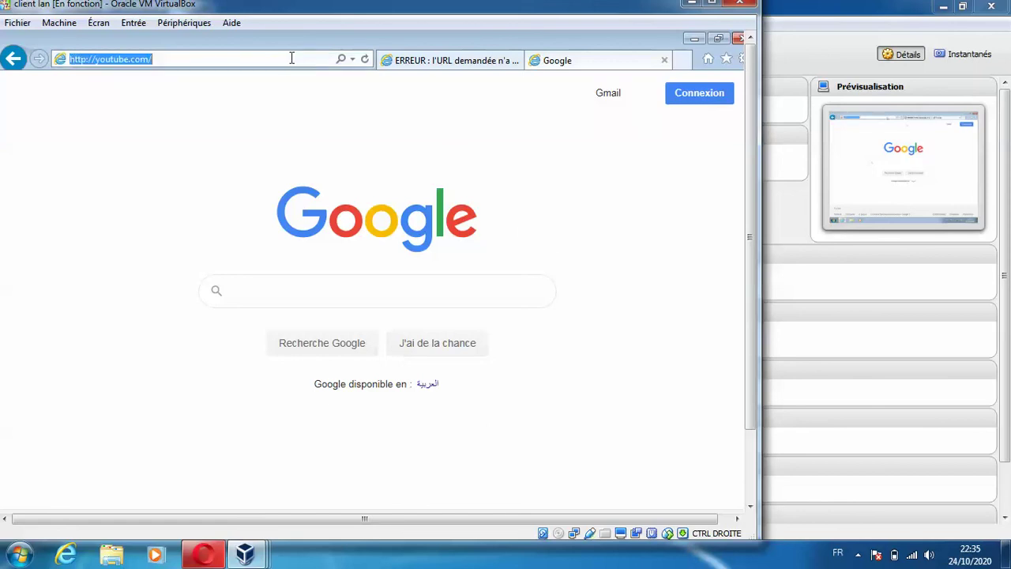
pyautogui.click(291, 58)
pyautogui.press('Return')
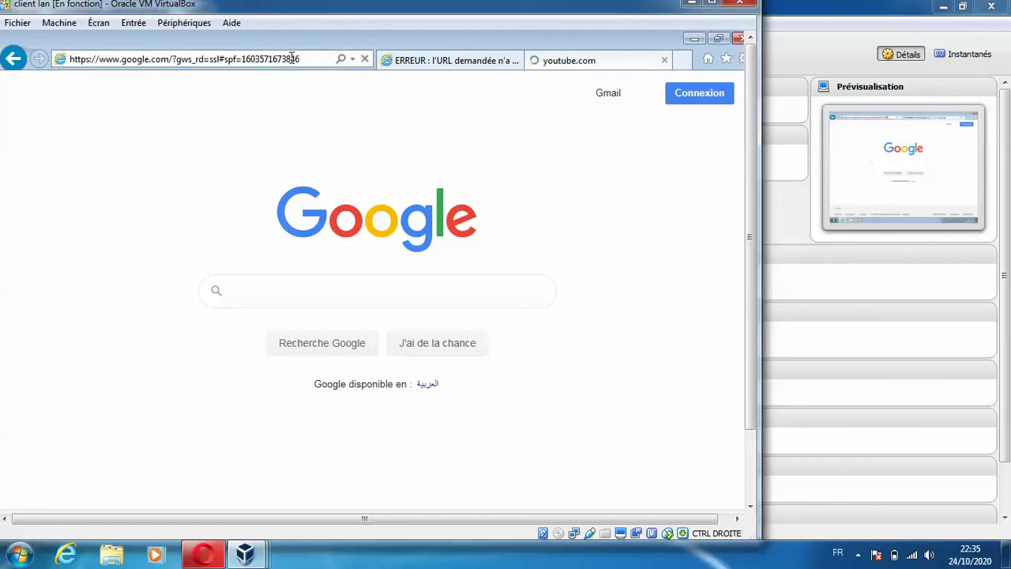
# - Maximize the VM window and load youtube.com again in a new tab
pyautogui.click(708, 11)
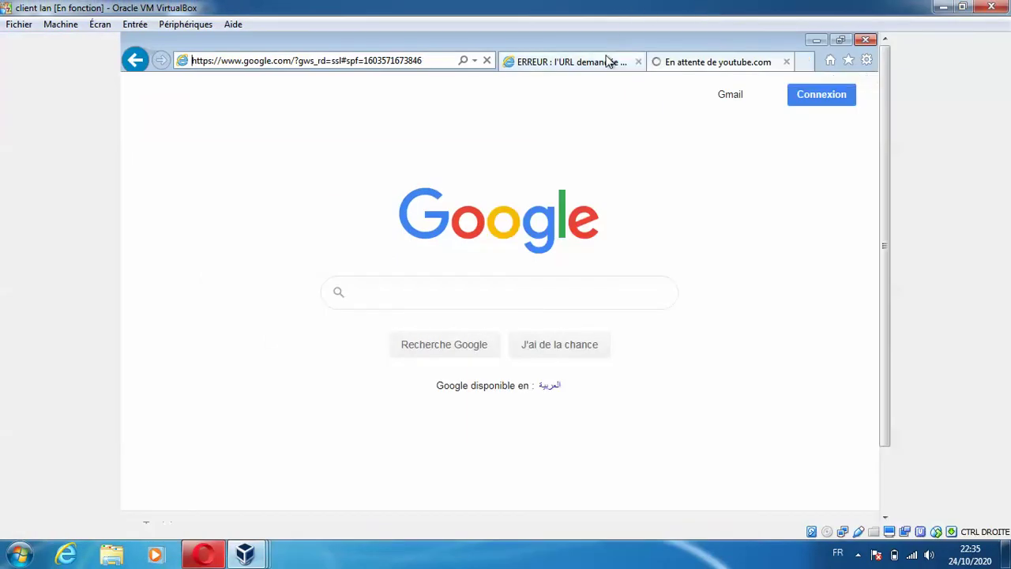
pyautogui.click(805, 62)
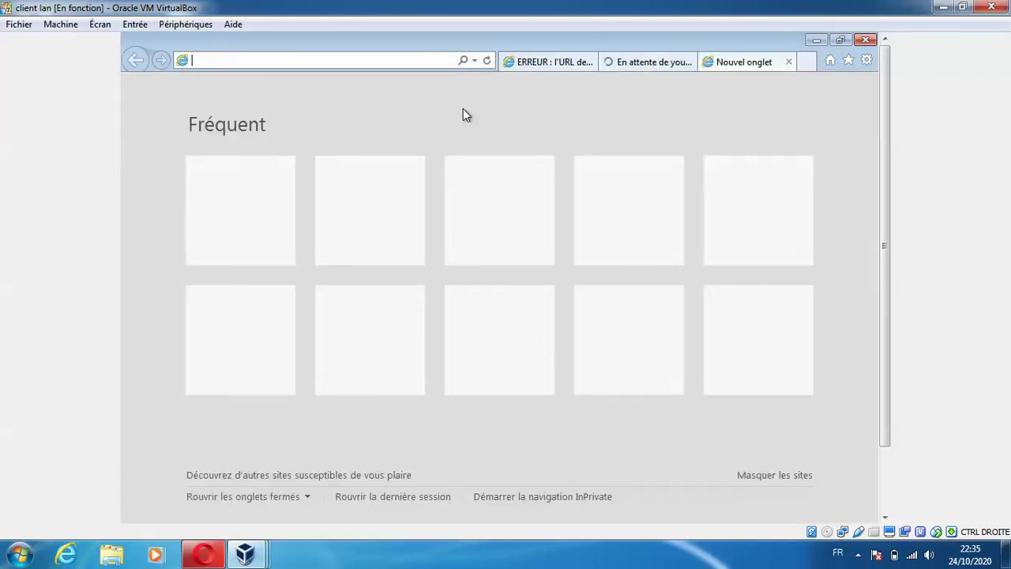
pyautogui.write('youtube')
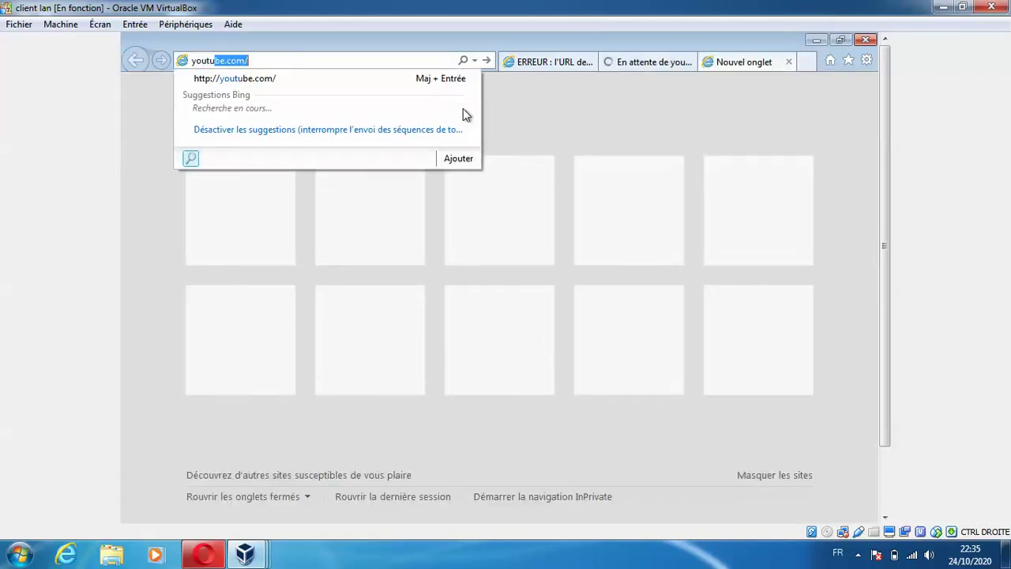
pyautogui.write('.com')
pyautogui.press('Return')
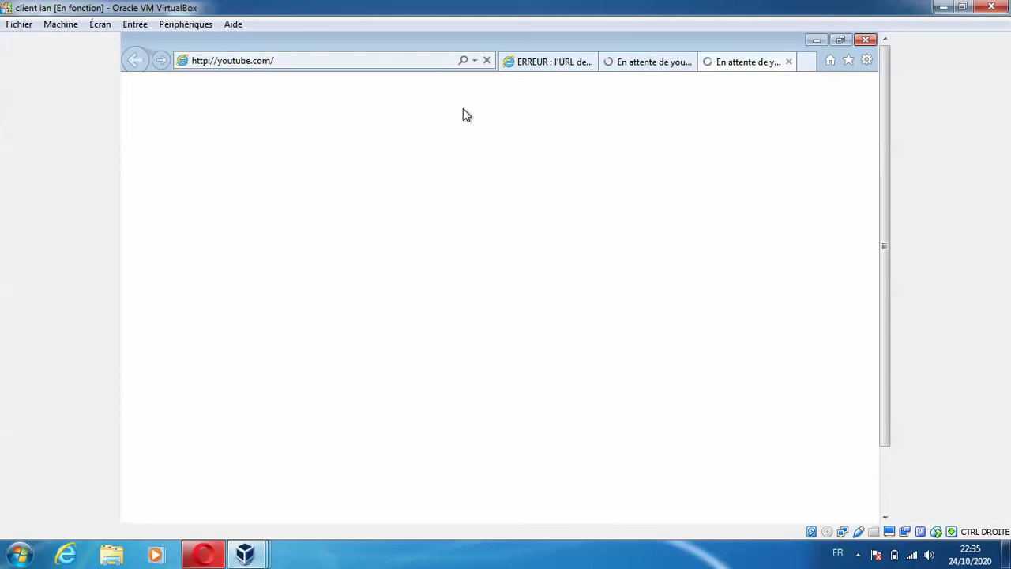
pyautogui.click(204, 554)
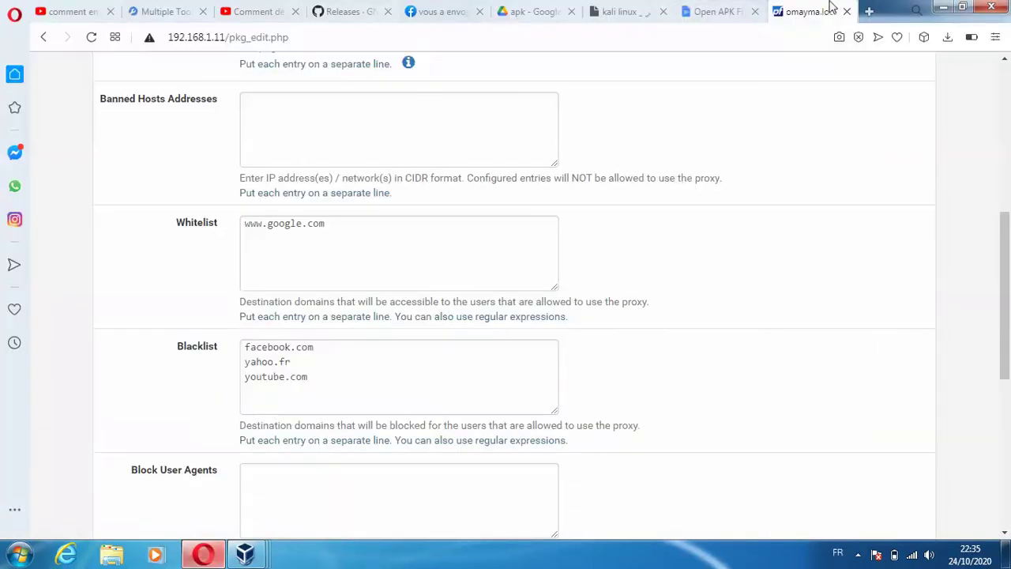
# - Sign back in to pfSense with the administrator account credentials
pyautogui.click(1006, 98)
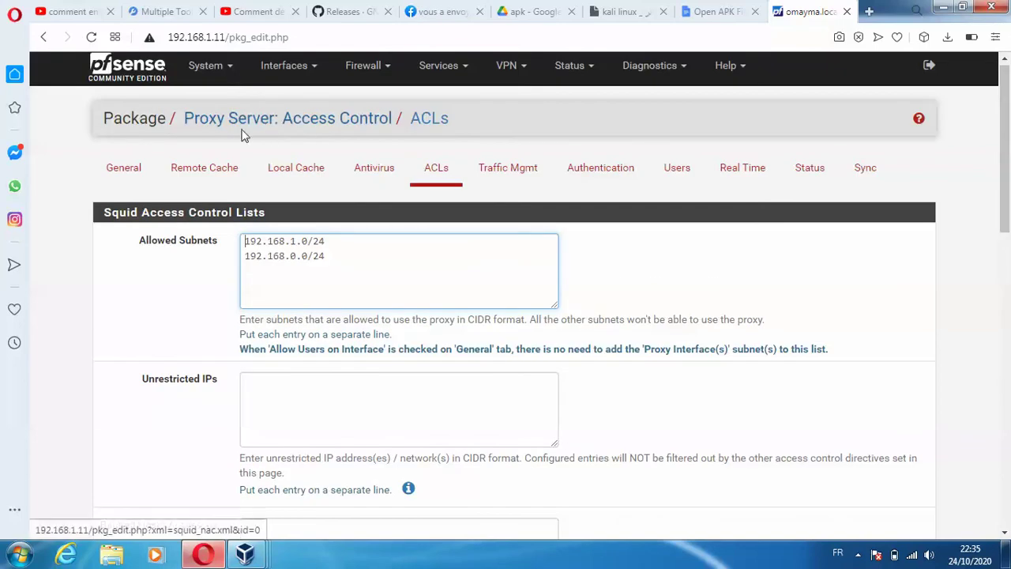
pyautogui.click(616, 172)
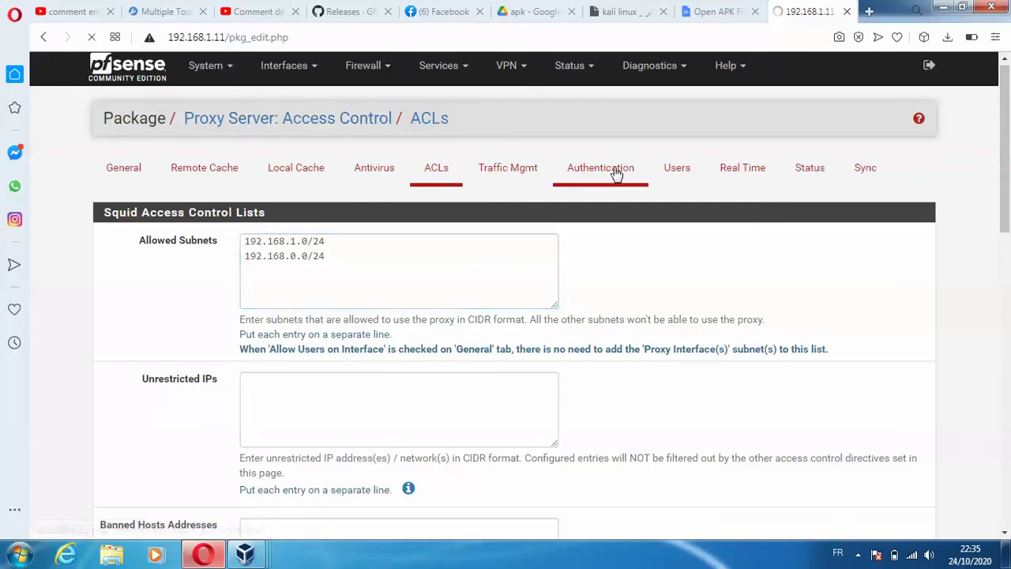
pyautogui.write('admin')
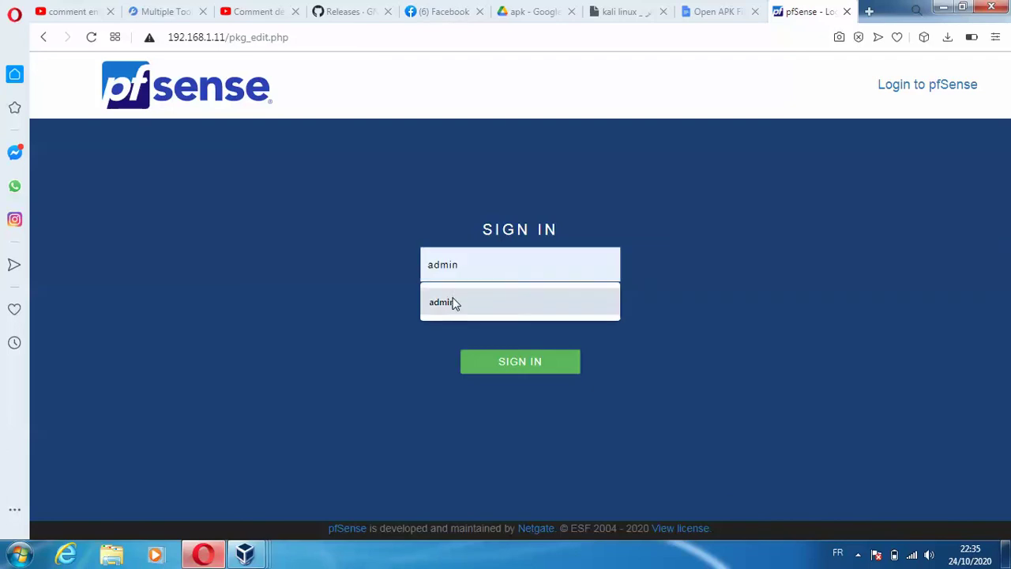
pyautogui.click(454, 296)
pyautogui.click(452, 297)
pyautogui.press('Return')
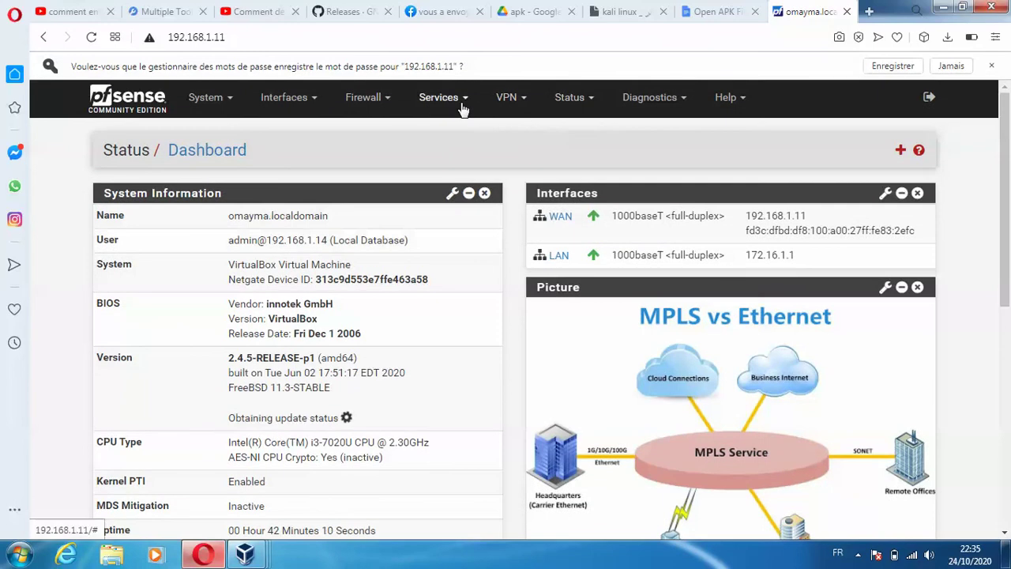
# - Open the Authentication tab of Services > Squid Proxy Server
pyautogui.click(463, 108)
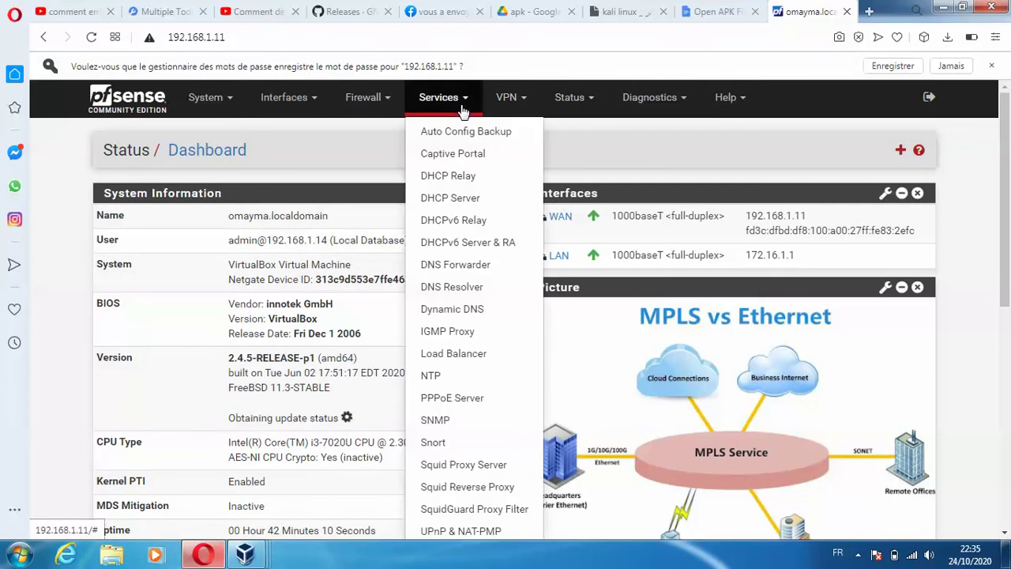
pyautogui.click(454, 465)
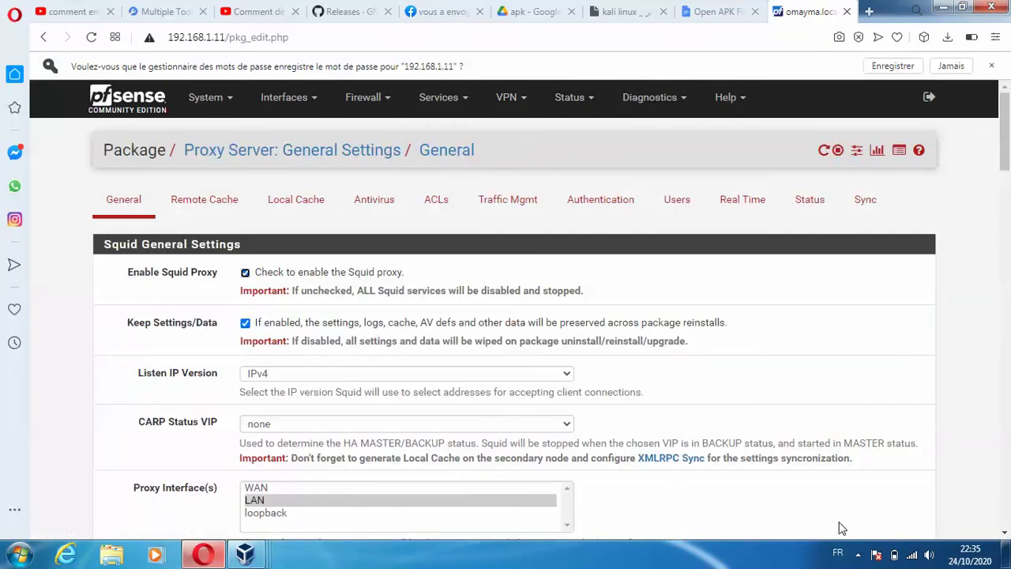
pyautogui.click(857, 554)
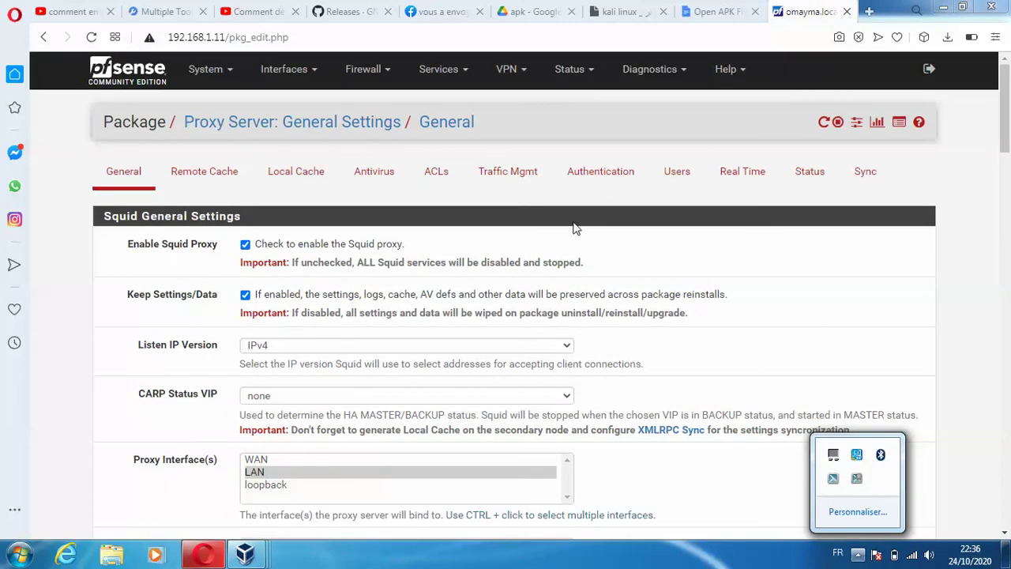
pyautogui.click(604, 188)
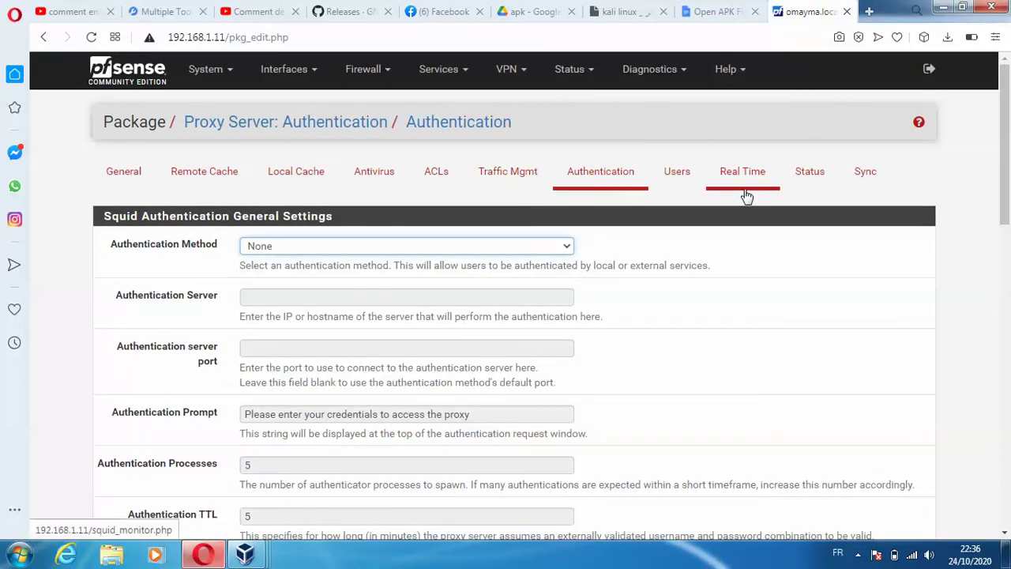
# - Choose Local as the authentication method, then go to General settings after the transparent-proxy error
pyautogui.click(418, 246)
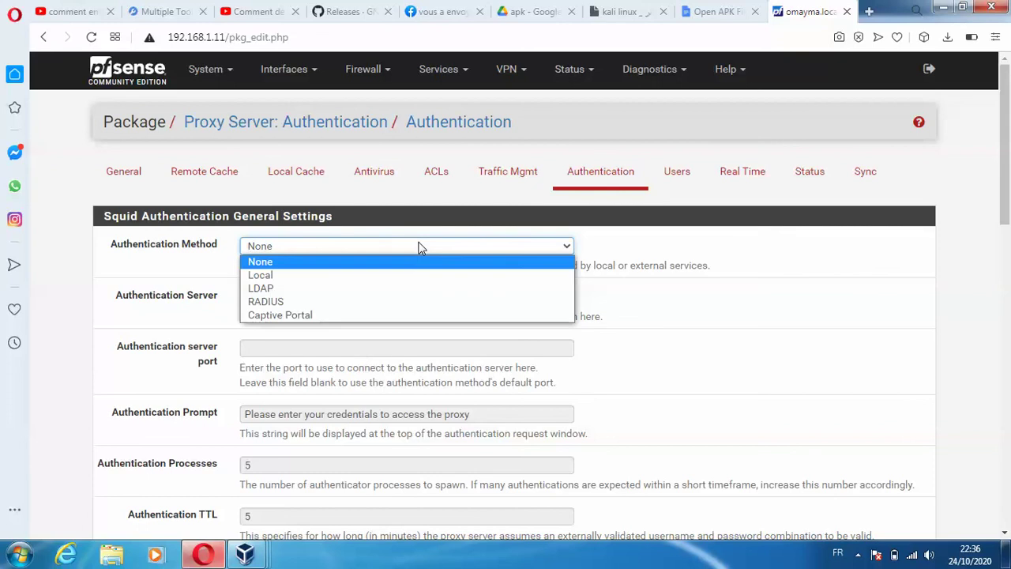
pyautogui.click(401, 275)
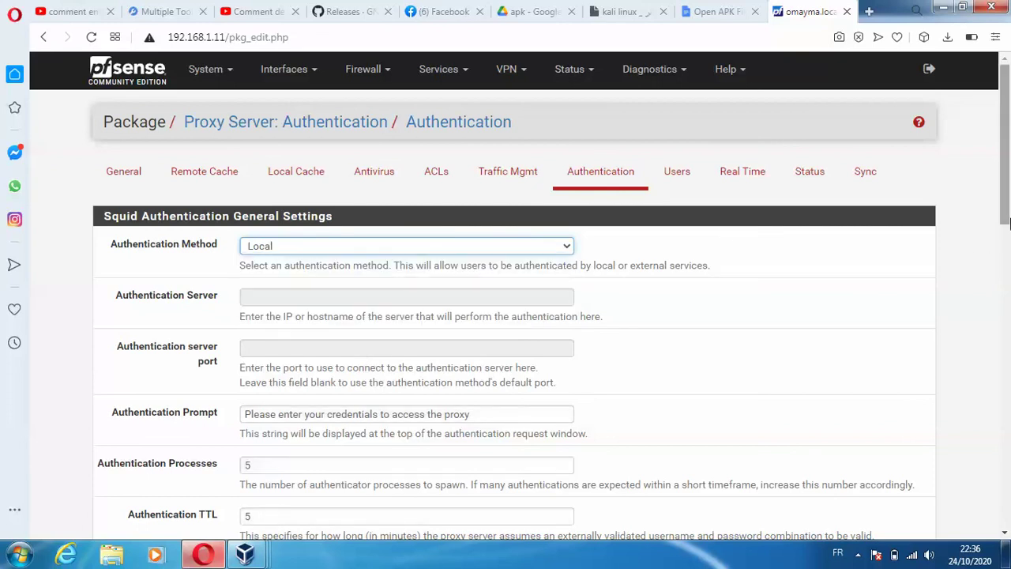
pyautogui.moveTo(1006, 204); pyautogui.dragTo(1006, 508)
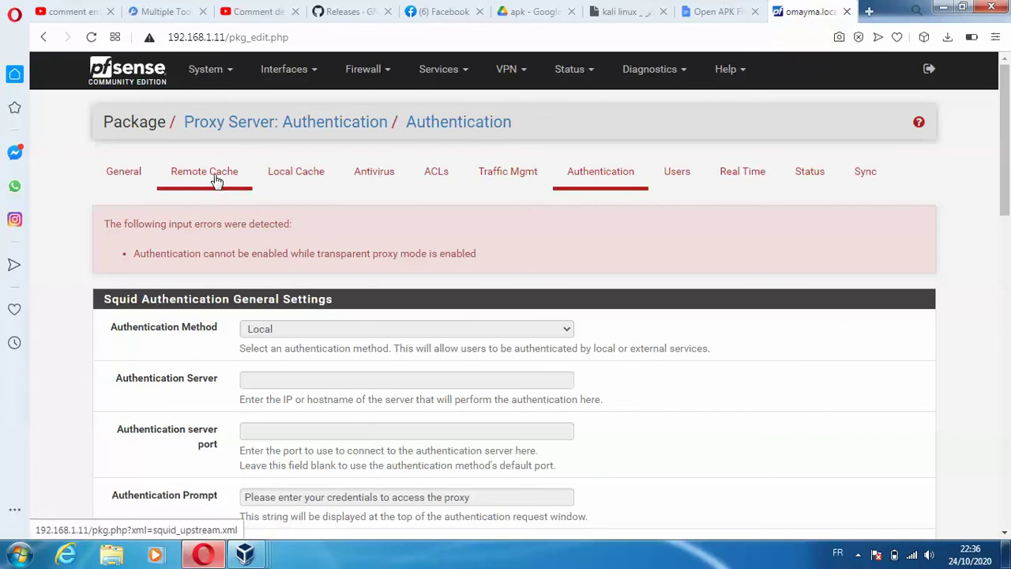
pyautogui.click(124, 172)
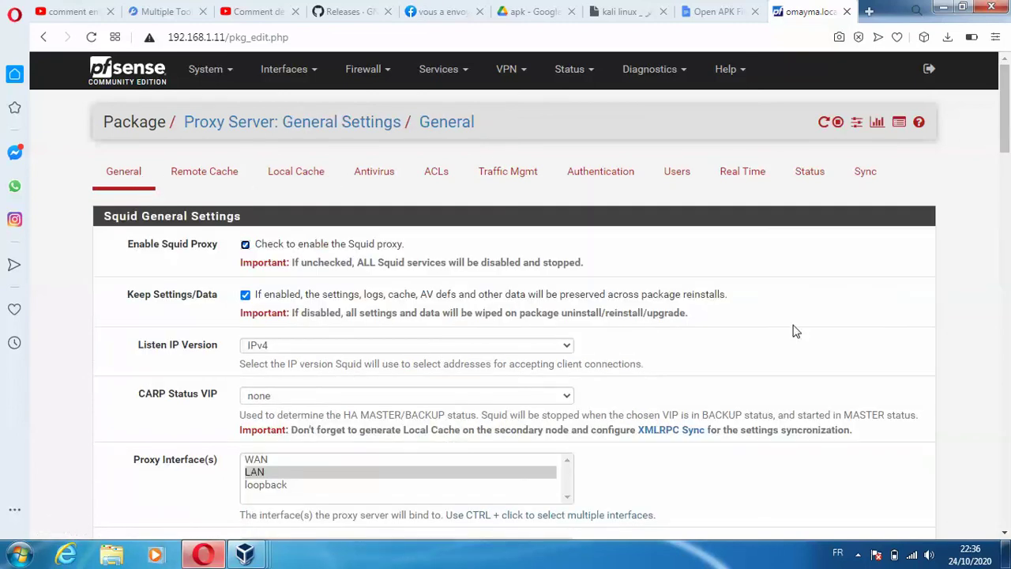
# - Uncheck Transparent HTTP Proxy and try saving the Authentication tab, which returns input errors
pyautogui.moveTo(1007, 86); pyautogui.dragTo(1003, 233)
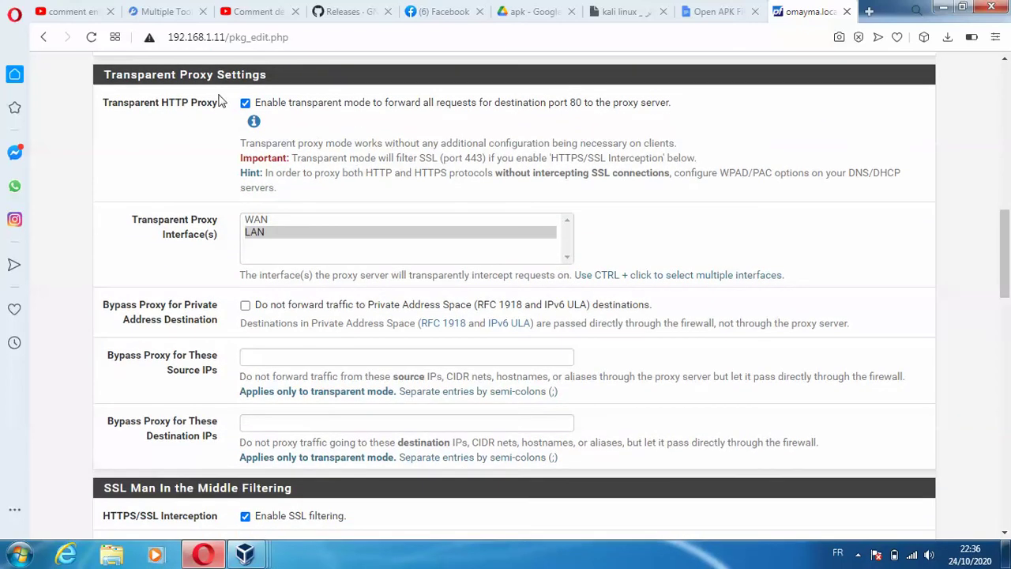
pyautogui.click(245, 103)
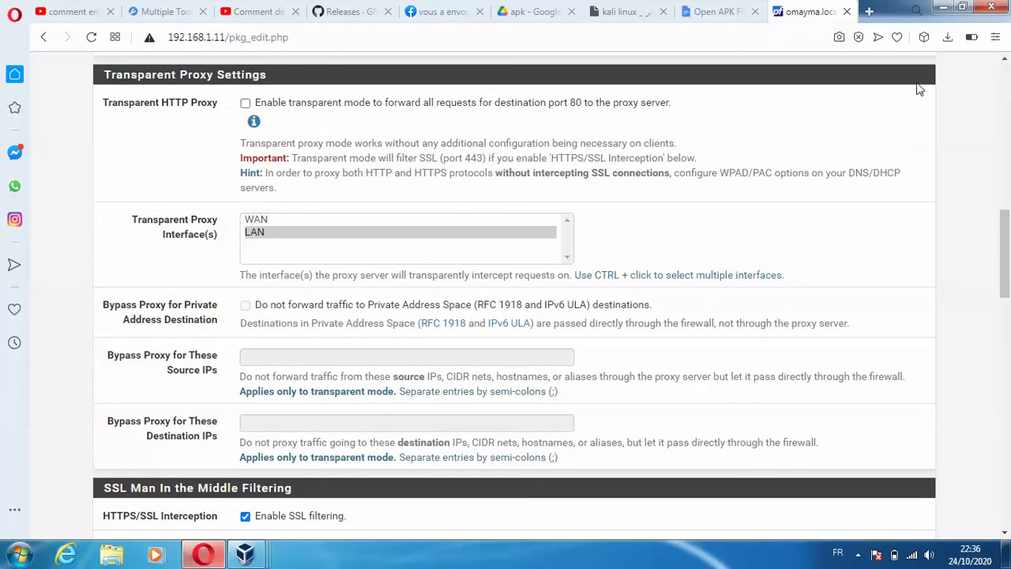
pyautogui.moveTo(1006, 243); pyautogui.dragTo(1007, 79)
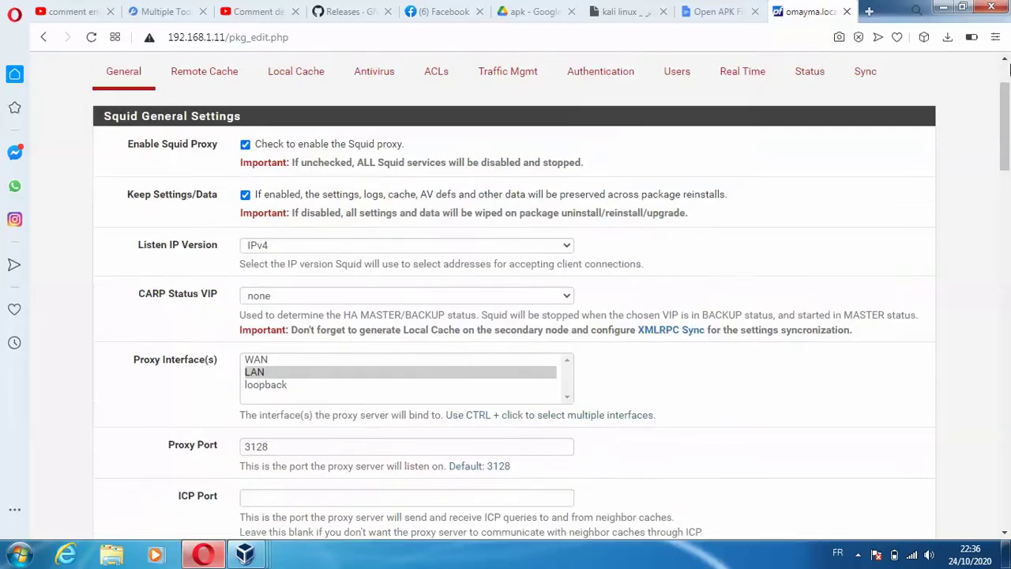
pyautogui.click(600, 166)
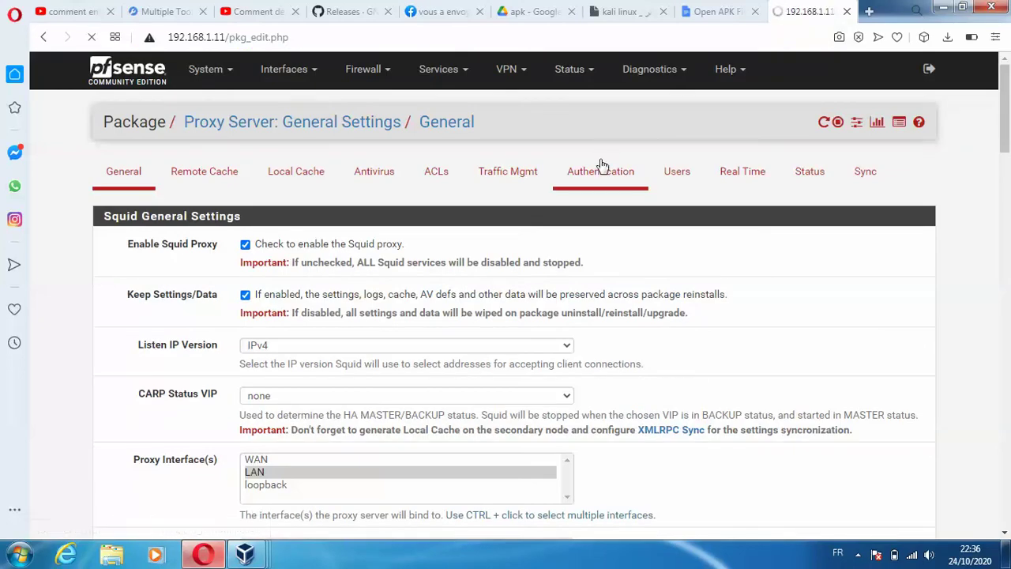
pyautogui.moveTo(1003, 162); pyautogui.dragTo(1008, 484)
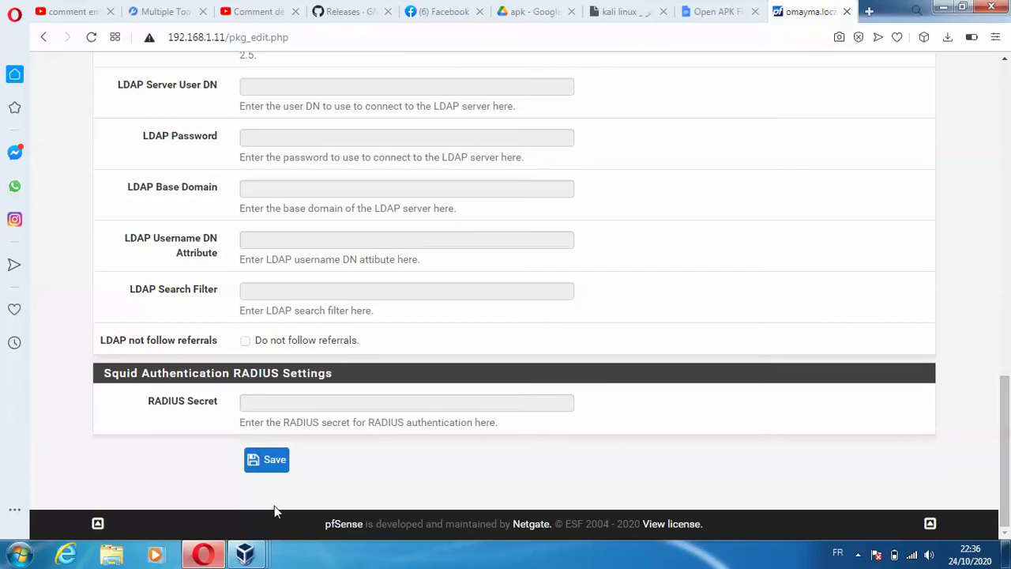
pyautogui.click(274, 466)
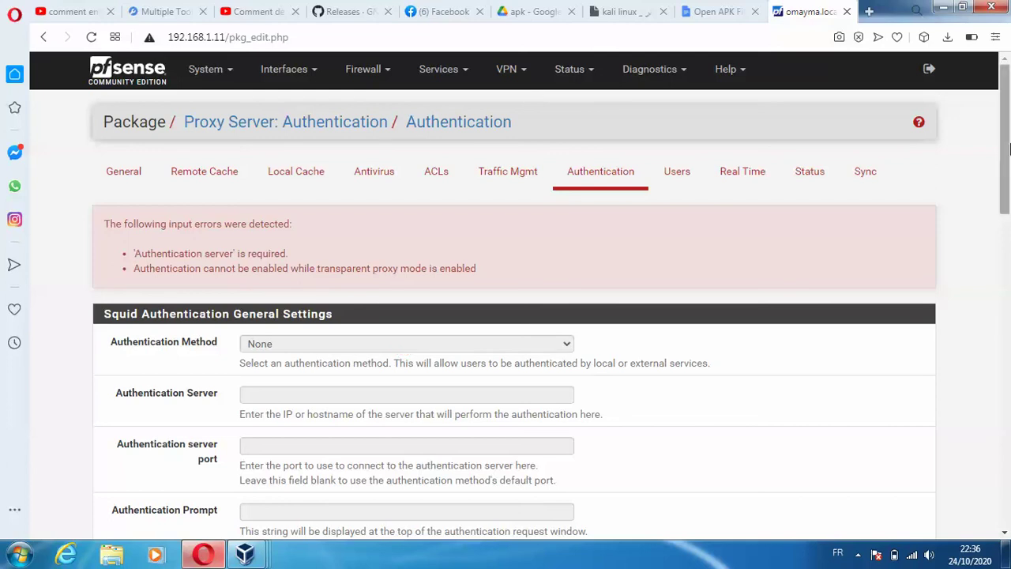
# - On the General tab, disable Transparent HTTP Proxy, save, then return to the Authentication tab
pyautogui.moveTo(996, 160); pyautogui.dragTo(999, 6)
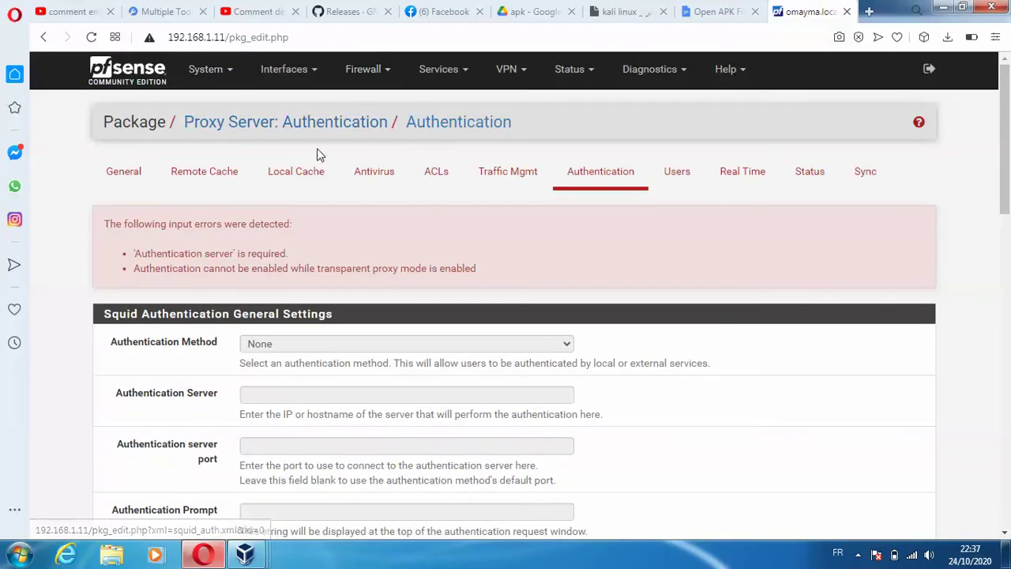
pyautogui.click(115, 184)
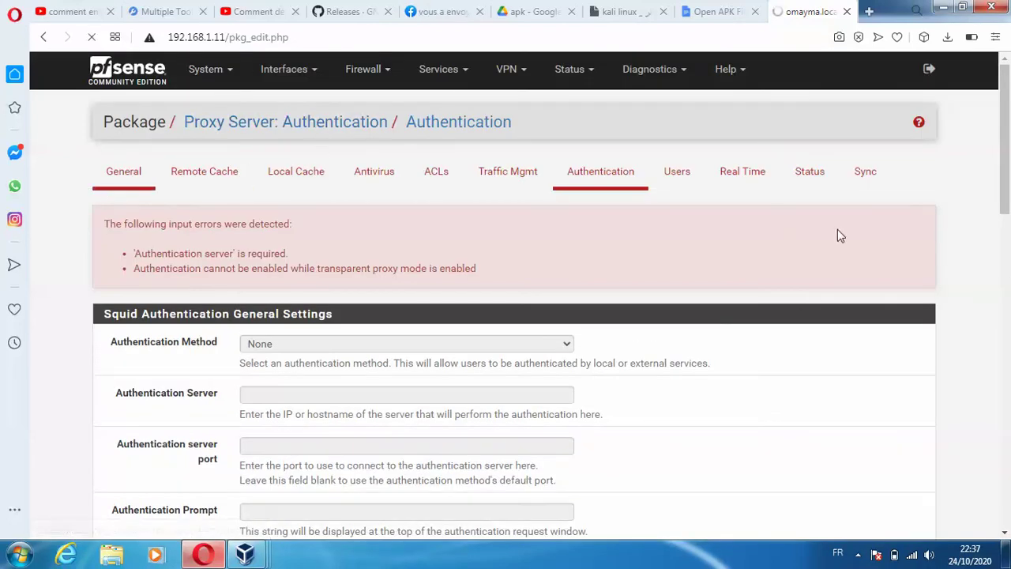
pyautogui.moveTo(1007, 138); pyautogui.dragTo(1007, 223)
pyautogui.click(245, 349)
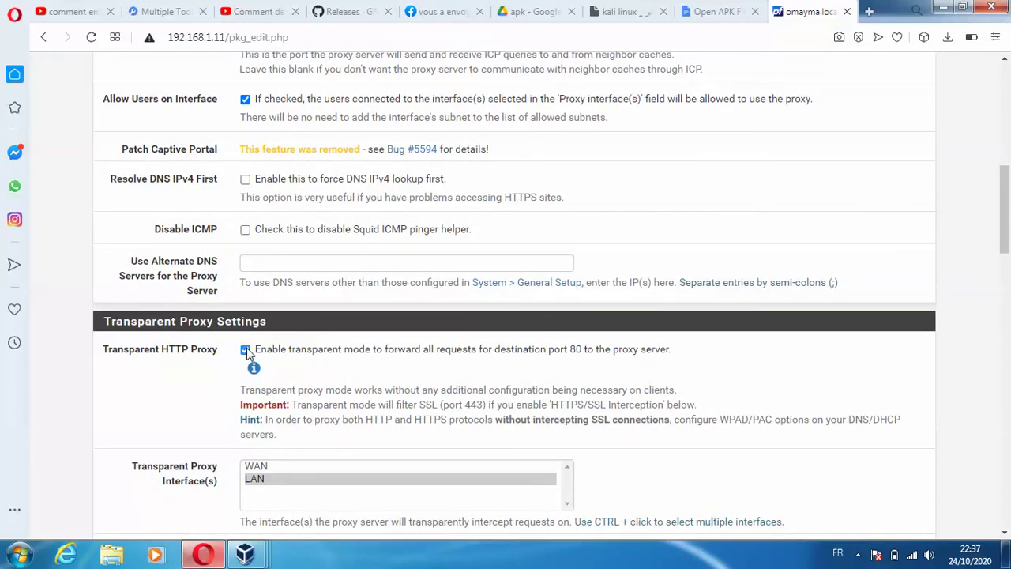
pyautogui.moveTo(1006, 209); pyautogui.dragTo(1007, 494)
pyautogui.click(257, 465)
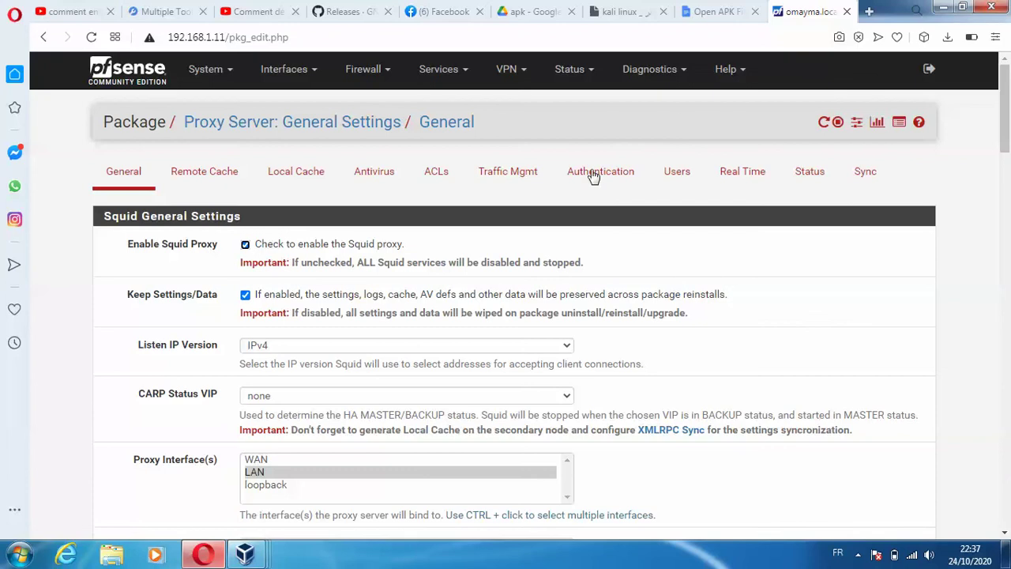
pyautogui.click(576, 188)
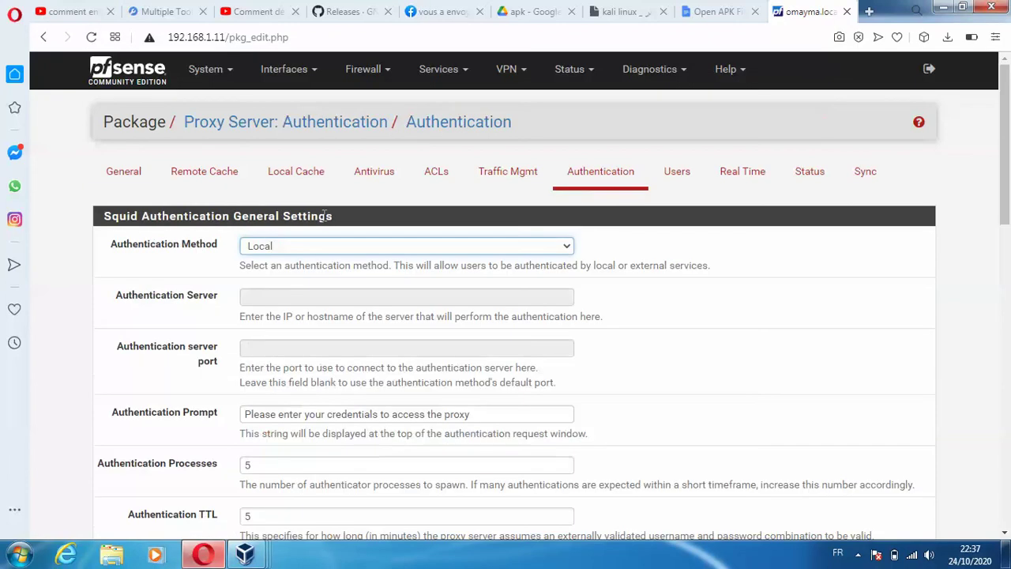
# - Save Local proxy authentication, then add and save a new local user with username and password
pyautogui.moveTo(1005, 134); pyautogui.dragTo(1007, 448)
pyautogui.click(270, 466)
pyautogui.click(684, 180)
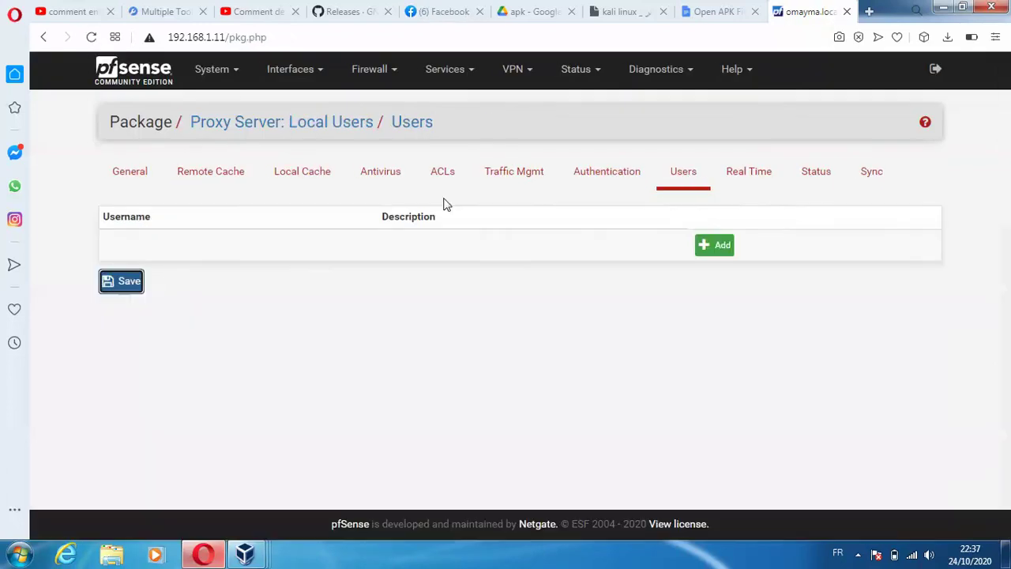
pyautogui.click(717, 245)
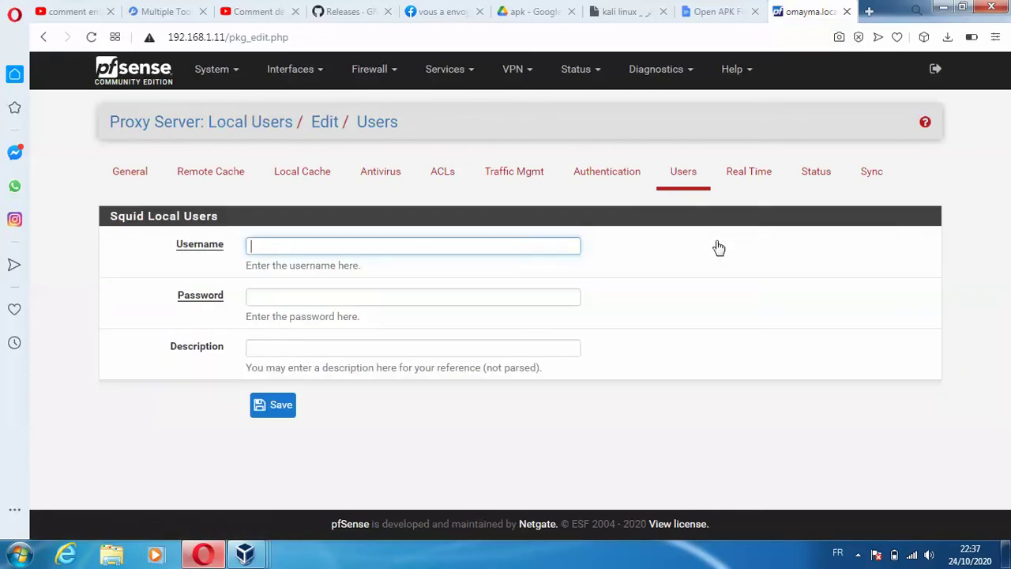
pyautogui.write('ouma')
pyautogui.click(522, 298)
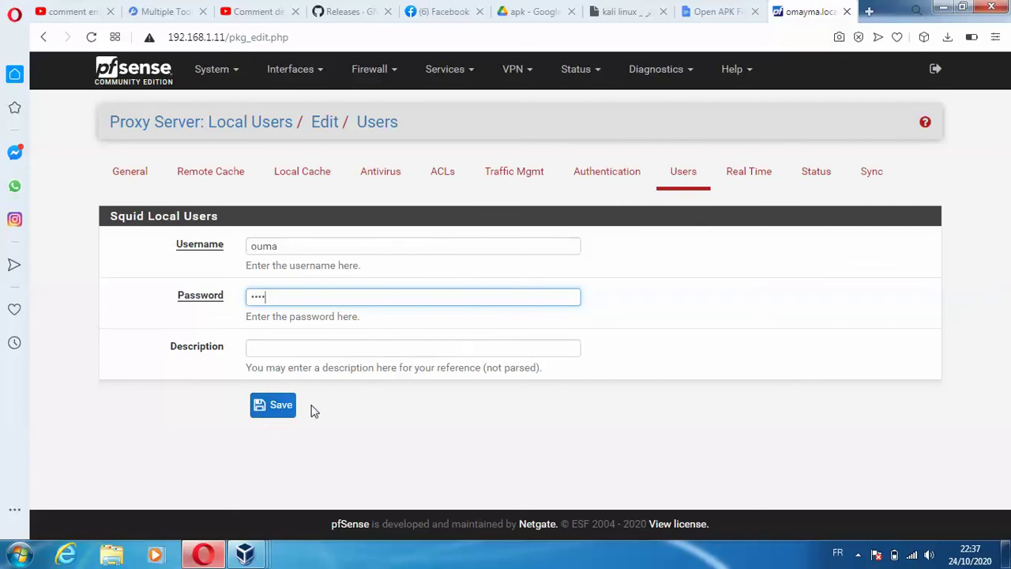
pyautogui.click(282, 411)
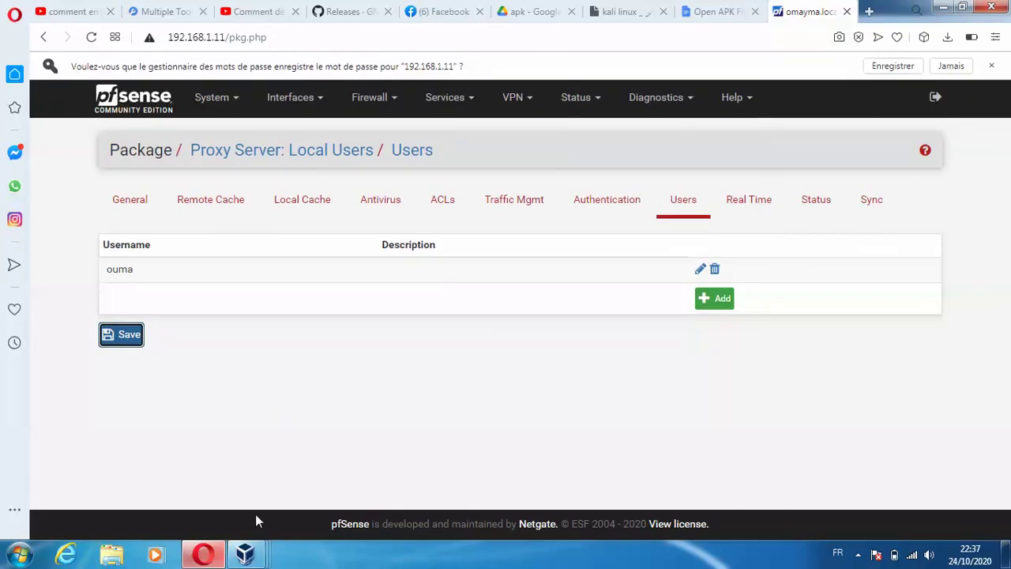
pyautogui.click(222, 550)
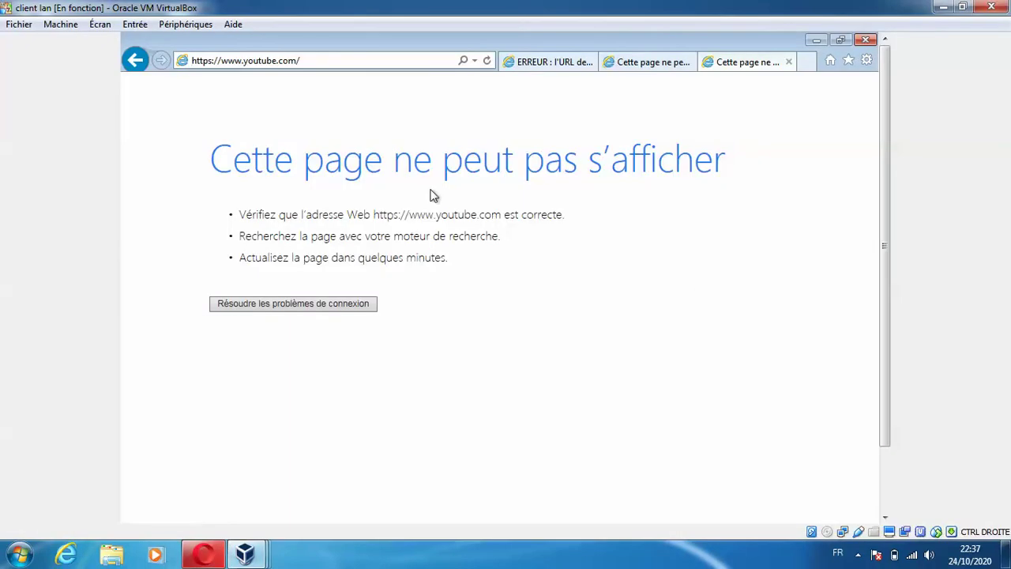
pyautogui.click(654, 61)
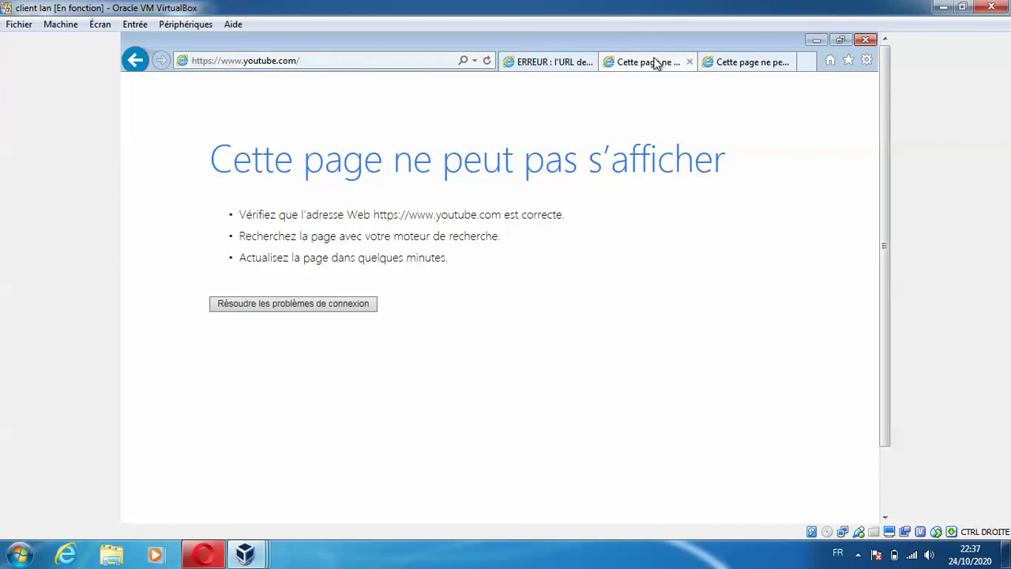
pyautogui.click(806, 61)
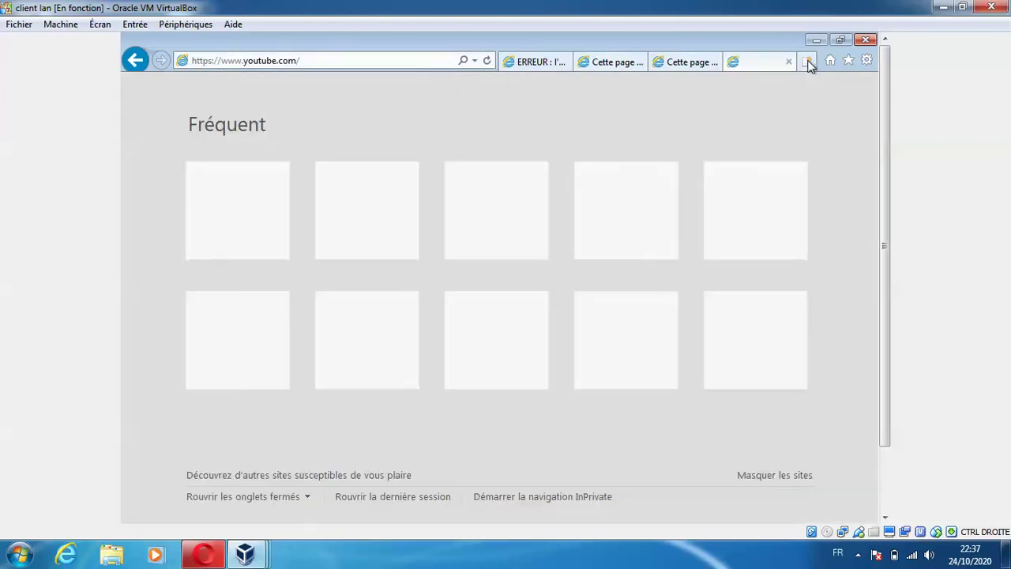
pyautogui.write('ww')
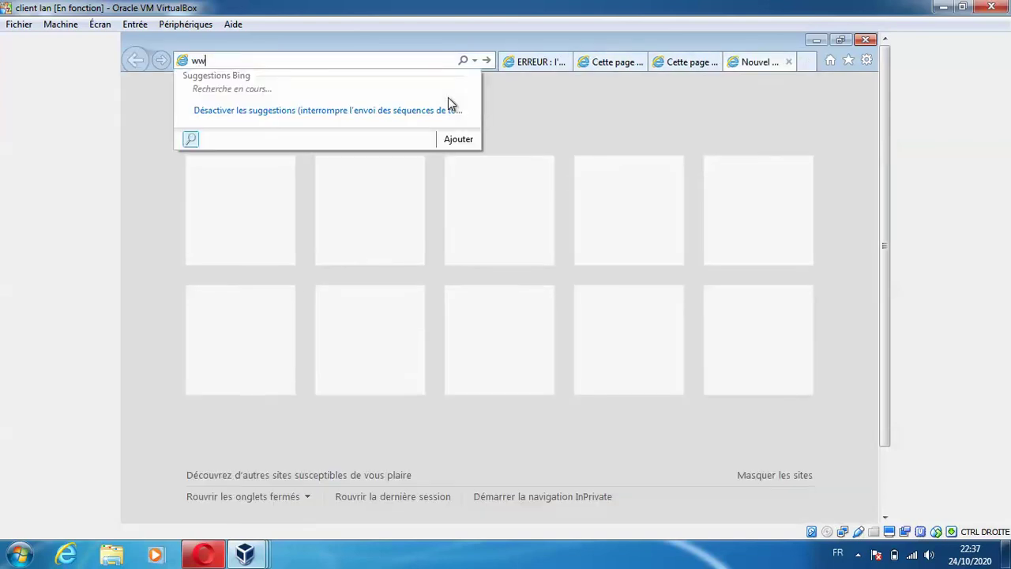
pyautogui.write('w.google.com/')
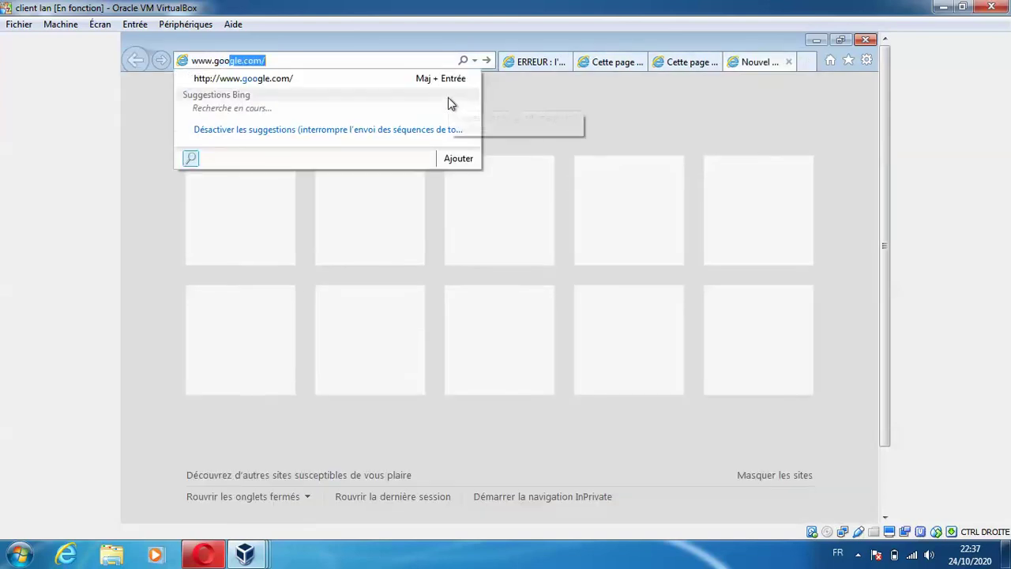
pyautogui.press('Return')
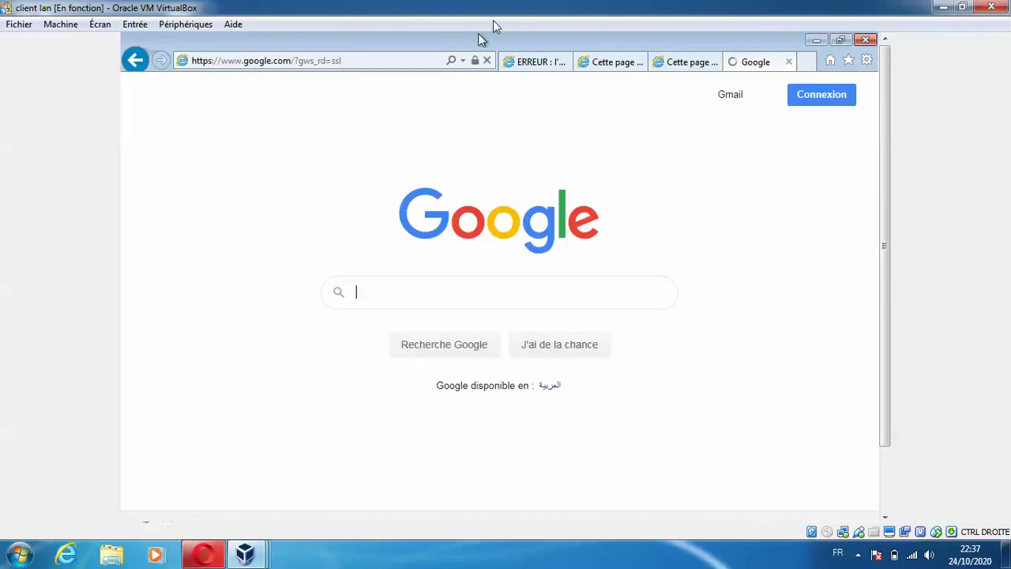
pyautogui.click(526, 63)
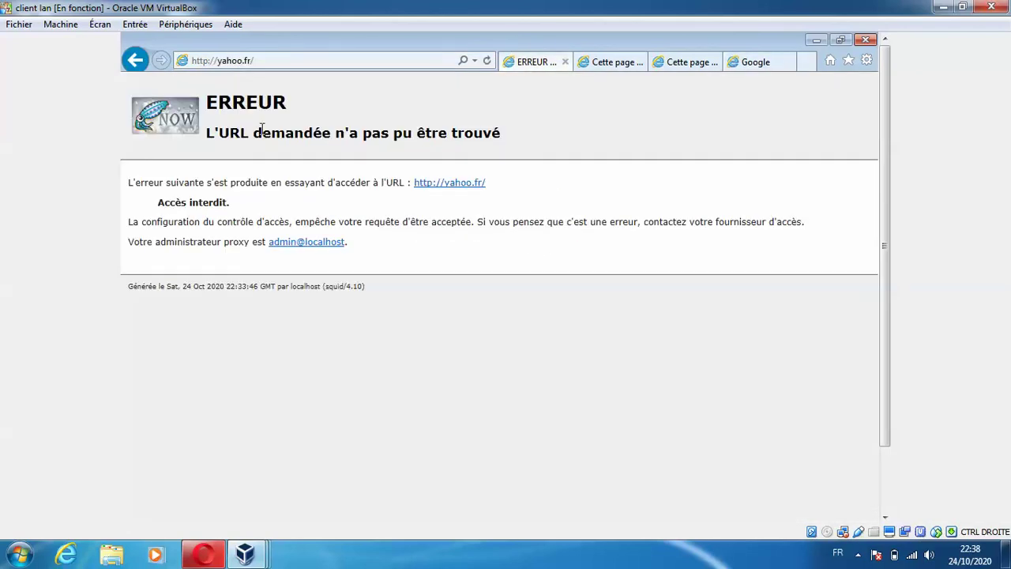
pyautogui.click(284, 62)
pyautogui.press('Return')
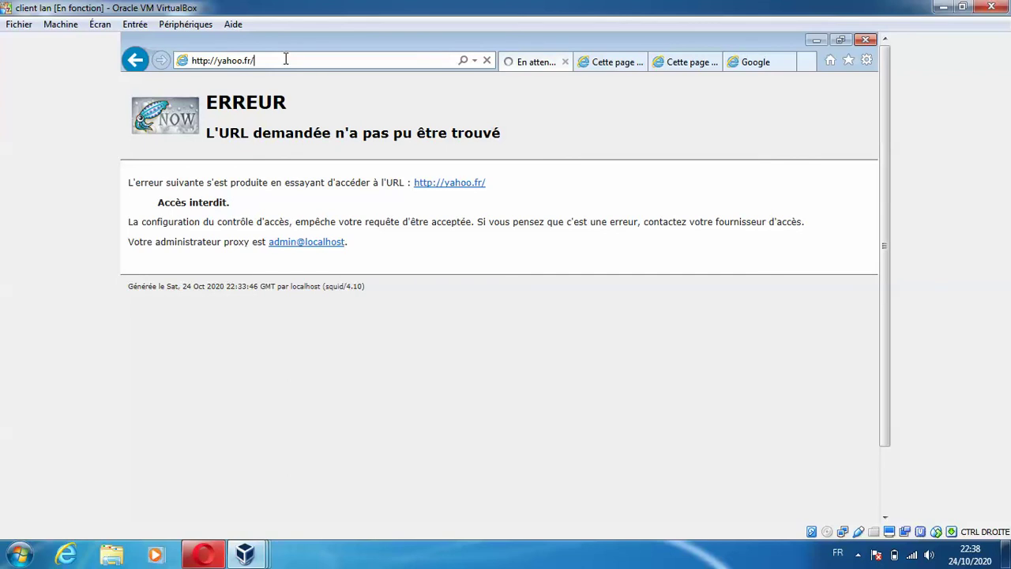
pyautogui.click(286, 60)
pyautogui.click(285, 60)
pyautogui.press('BackSpace')
pyautogui.press('BackSpace')
pyautogui.press('BackSpace')
pyautogui.press('BackSpace')
pyautogui.press('BackSpace')
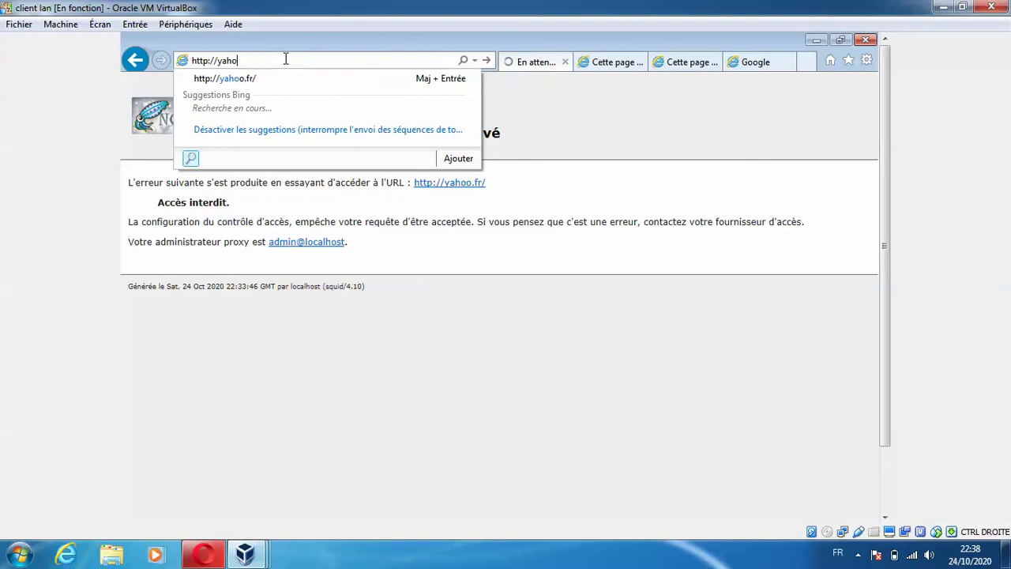
pyautogui.press('Return')
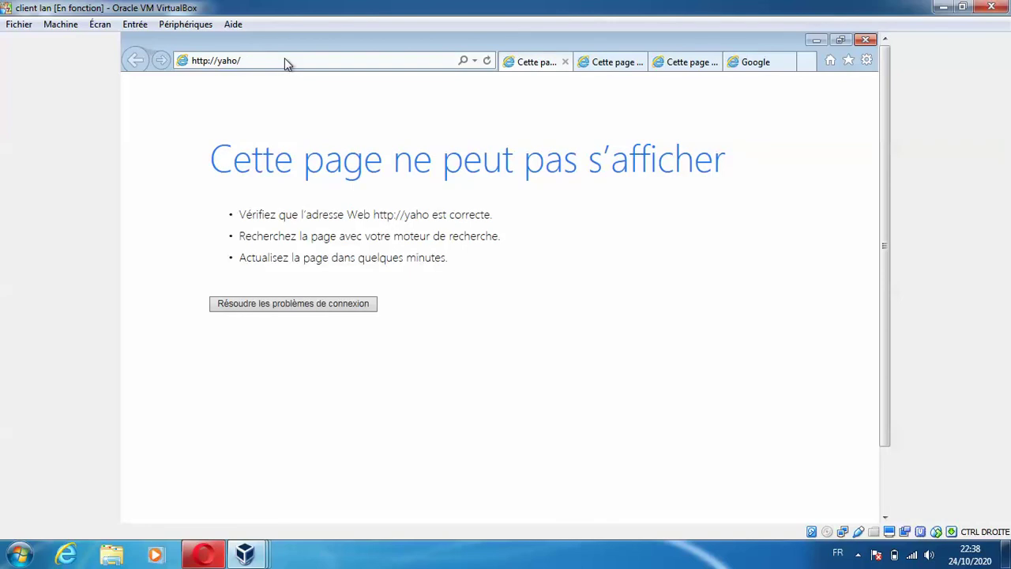
pyautogui.click(284, 60)
pyautogui.click(285, 59)
pyautogui.write('o.fr')
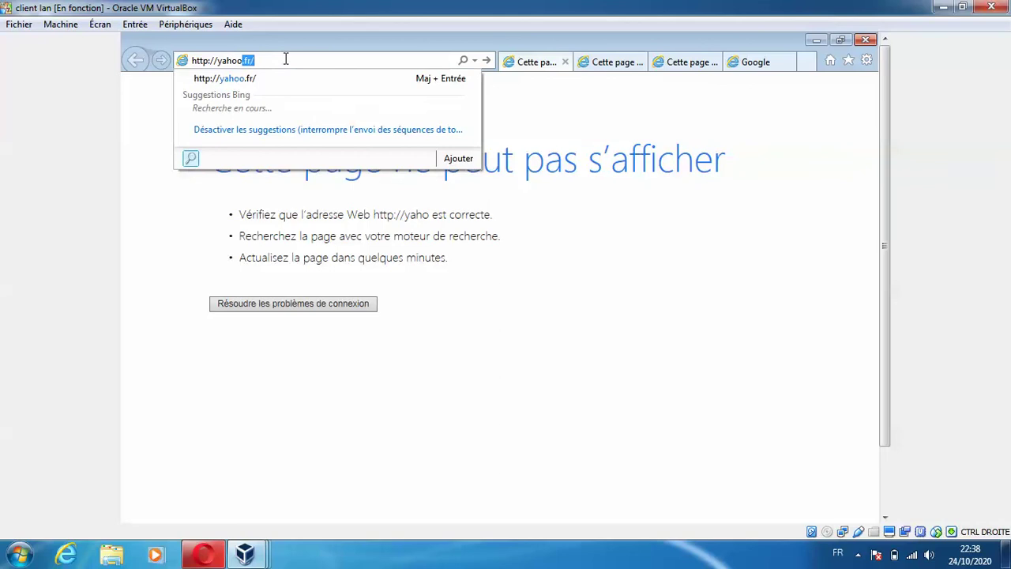
pyautogui.press('Return')
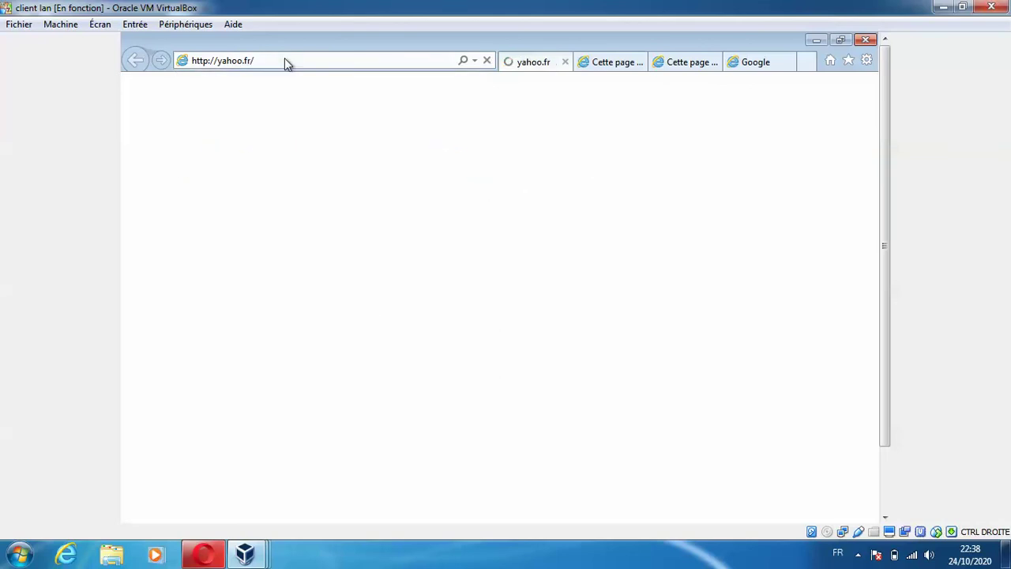